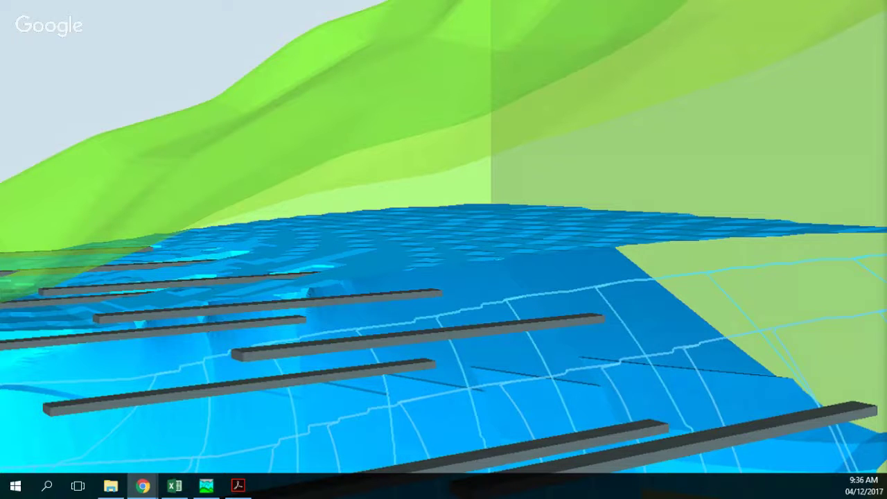
- Launch HEC-HMS 4.2 from the Windows search by typing 'hec'
{"action": "key", "text": "alt+Tab"}
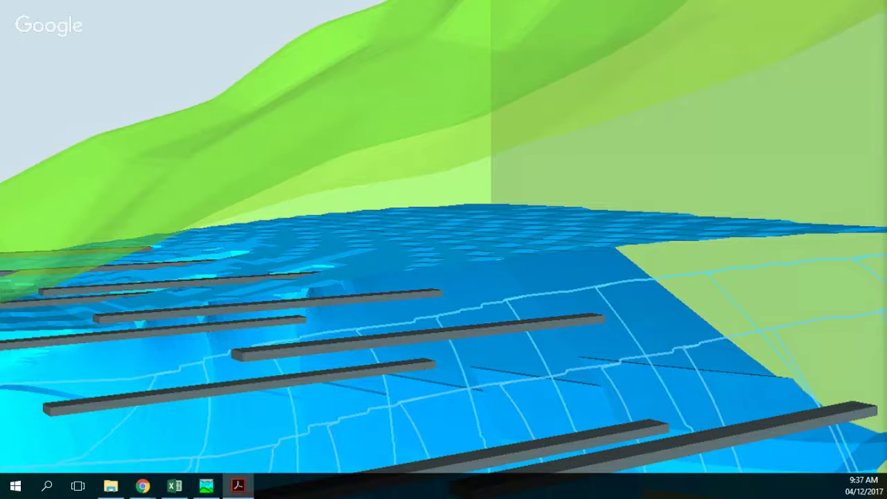
{"action": "left_click", "coordinate": [47, 486]}
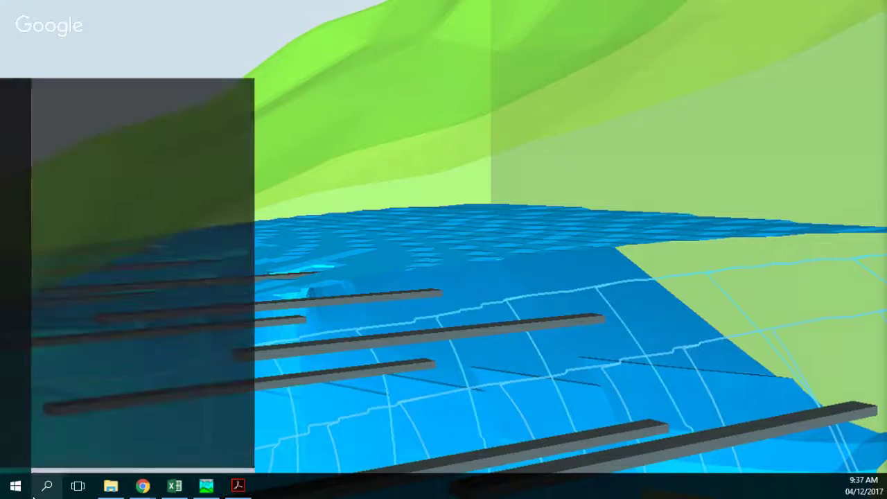
{"action": "type", "text": "hec"}
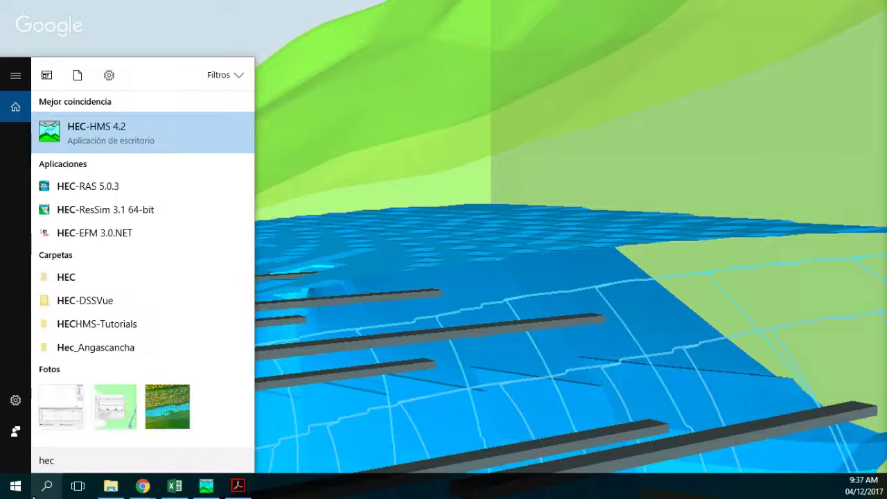
{"action": "left_click", "coordinate": [120, 133]}
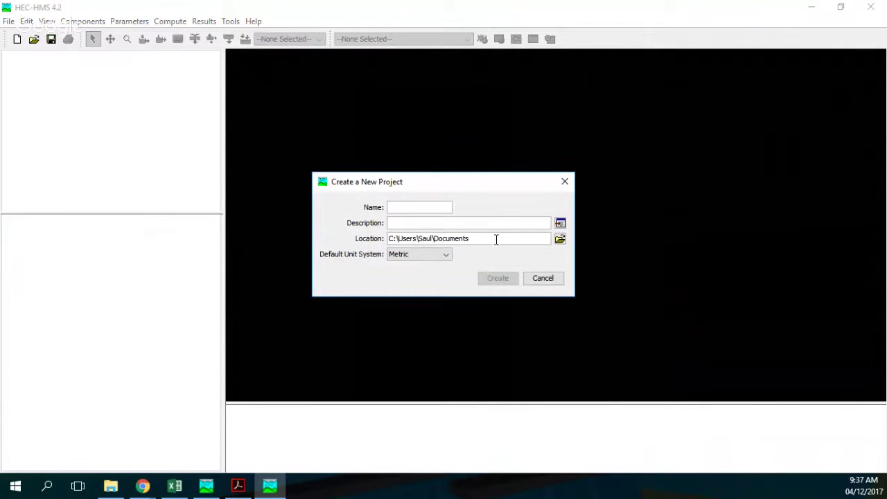
- Create a project named Ejemplo_cuenca in the HECHMS-Tutorials\Ejemplo_Angascancha folder
{"action": "left_click", "coordinate": [492, 238]}
{"action": "left_click", "coordinate": [560, 239]}
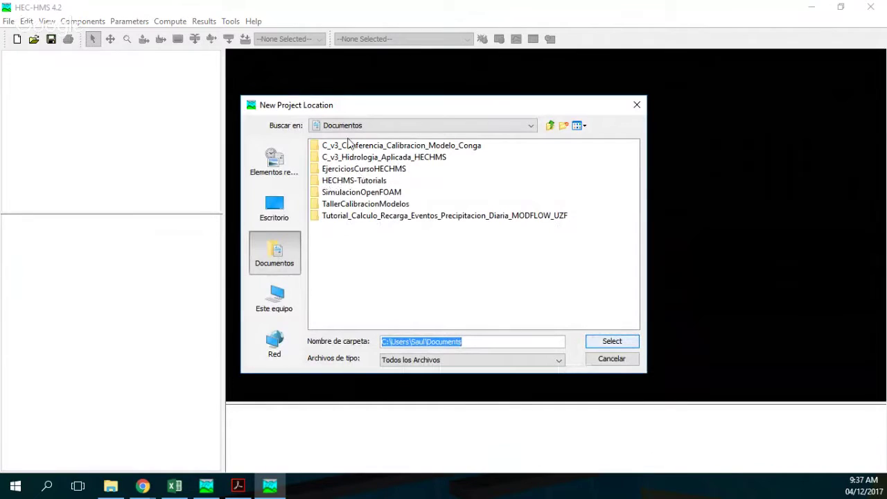
{"action": "left_click", "coordinate": [352, 181]}
{"action": "double_click", "coordinate": [352, 181]}
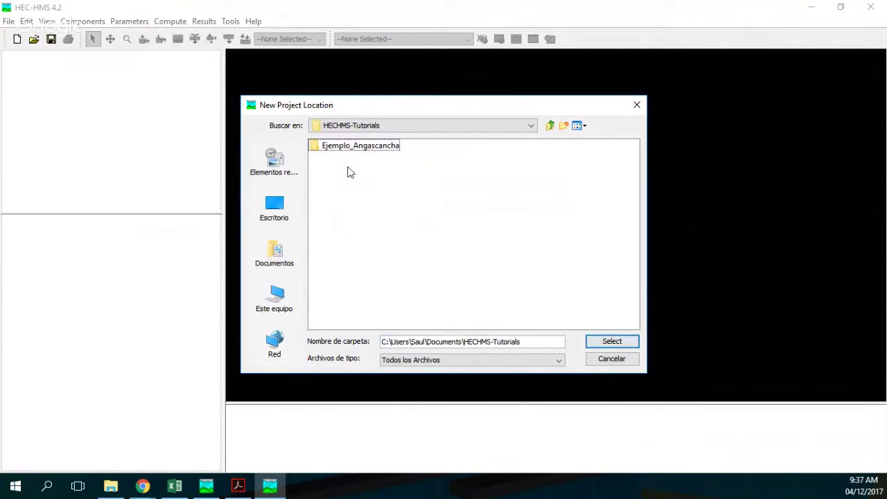
{"action": "left_click", "coordinate": [349, 147]}
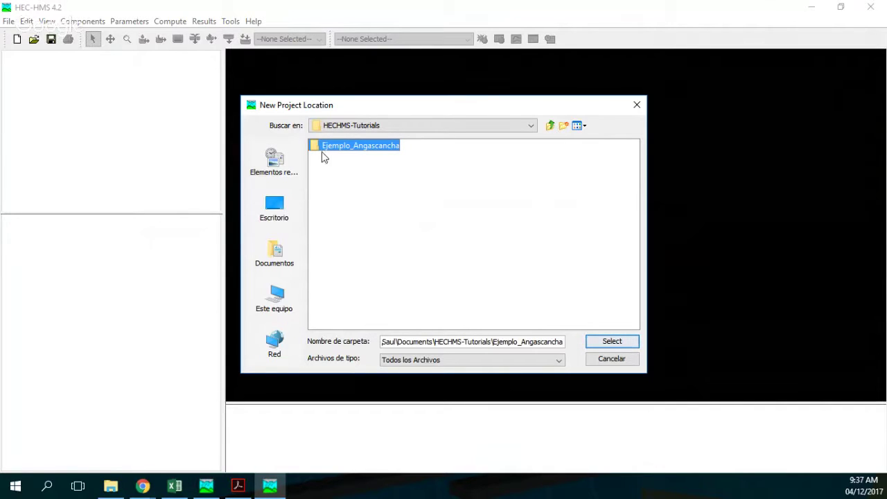
{"action": "left_click", "coordinate": [604, 343]}
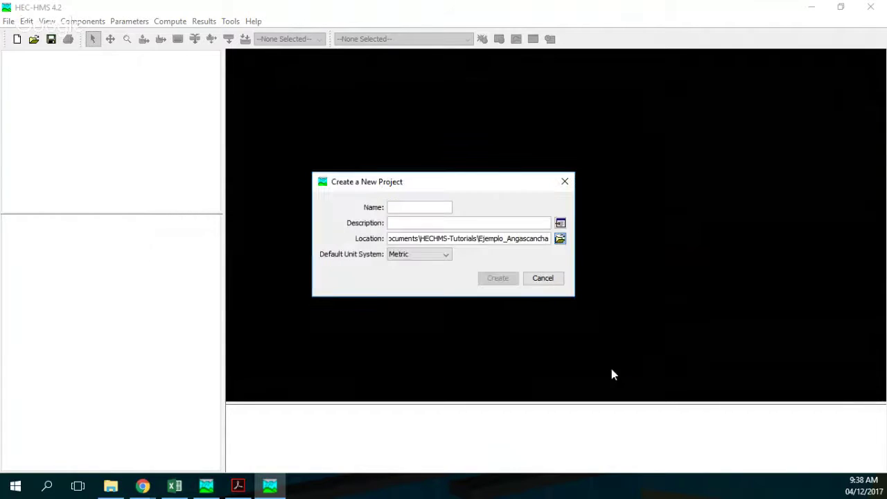
{"action": "left_click", "coordinate": [440, 212]}
{"action": "type", "text": "Ejemplo"}
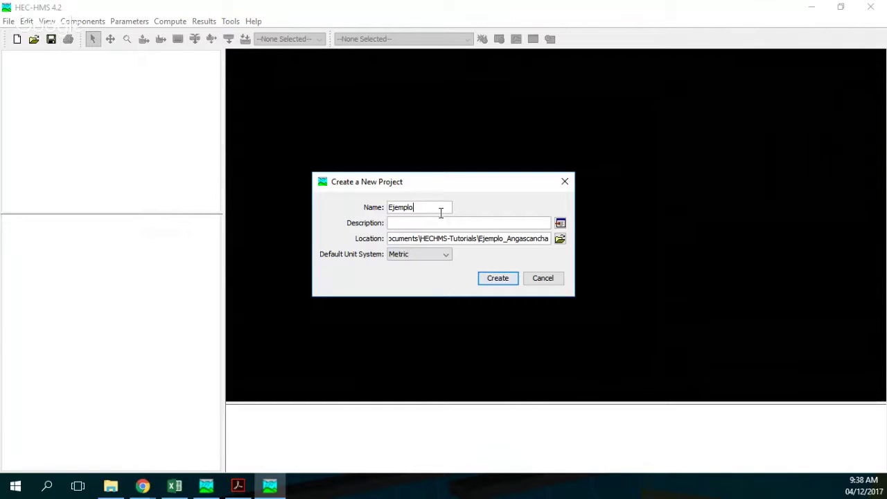
{"action": "type", "text": "_cuenca"}
{"action": "key", "text": "Return"}
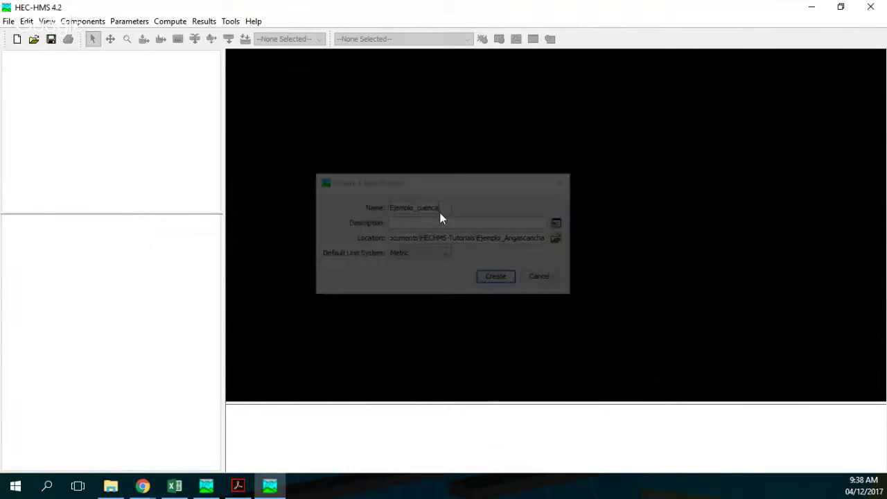
- Create a new basin model named Cuenca in the Basin Model Manager
{"action": "left_click", "coordinate": [89, 20]}
{"action": "left_click", "coordinate": [102, 38]}
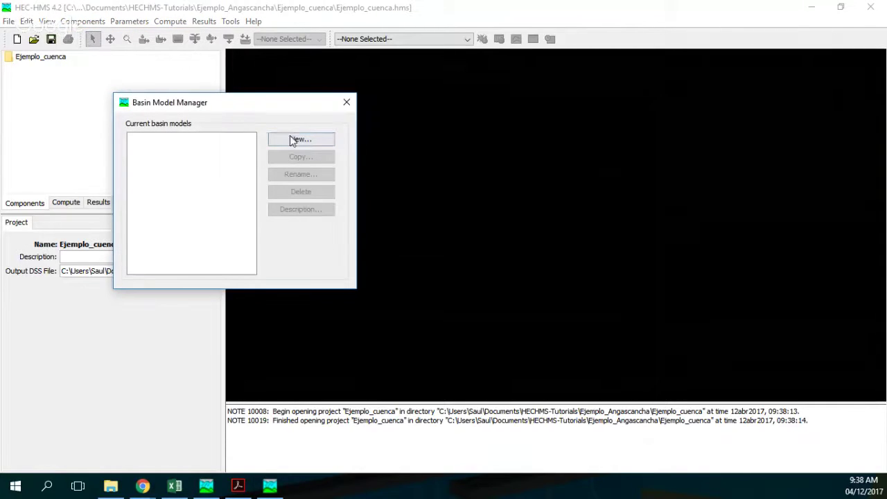
{"action": "left_click", "coordinate": [298, 139]}
{"action": "left_click", "coordinate": [263, 198]}
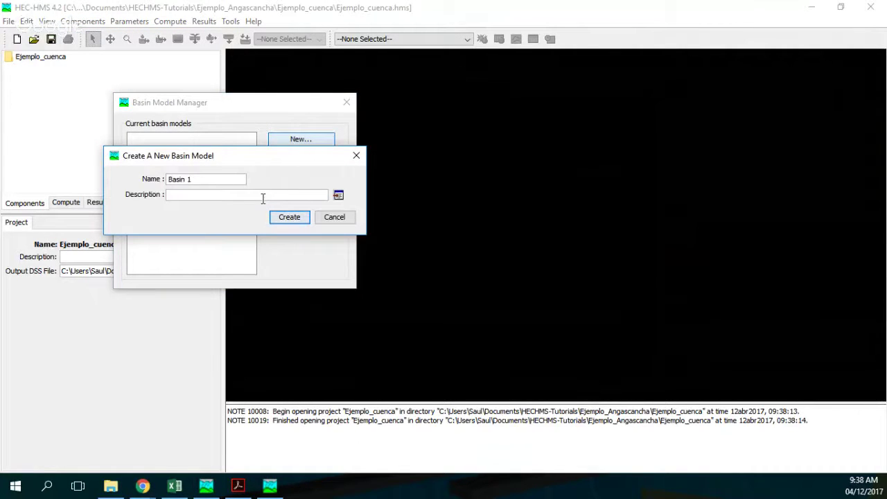
{"action": "type", "text": "Cuenca"}
{"action": "key", "text": "BackSpace"}
{"action": "key", "text": "BackSpace"}
{"action": "key", "text": "BackSpace"}
{"action": "key", "text": "BackSpace"}
{"action": "key", "text": "BackSpace"}
{"action": "key", "text": "BackSpace"}
{"action": "key", "text": "shift+Tab"}
{"action": "key", "text": "ctrl+a"}
{"action": "type", "text": "Cuenca"}
{"action": "left_click", "coordinate": [282, 223]}
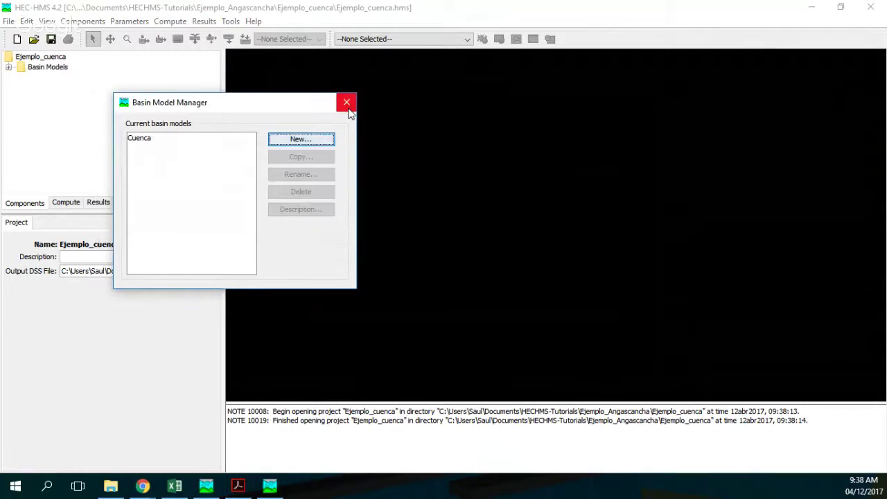
- Open the Cuenca basin map from the Basin Models tree and maximize it
{"action": "left_click", "coordinate": [346, 103]}
{"action": "left_click", "coordinate": [9, 67]}
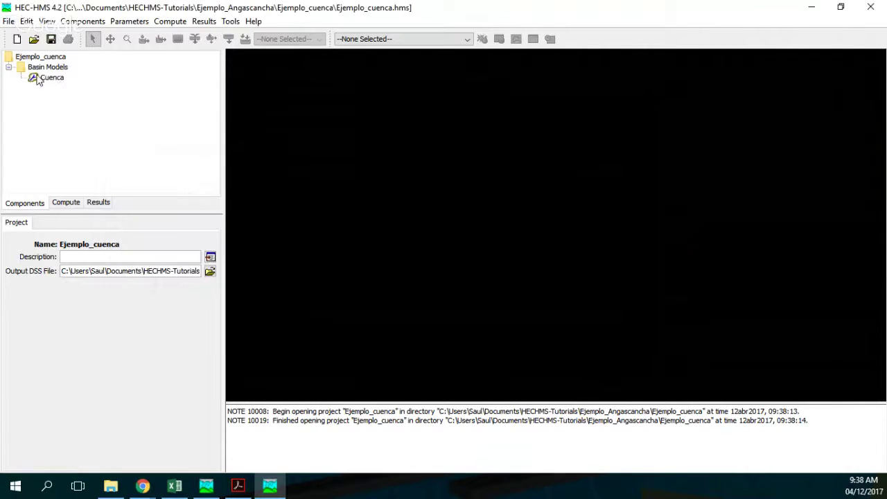
{"action": "left_click", "coordinate": [45, 77]}
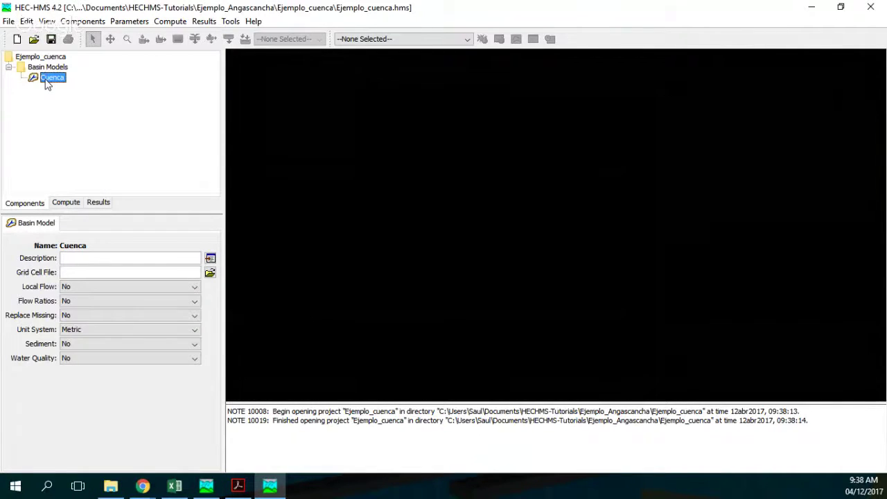
{"action": "double_click", "coordinate": [46, 80]}
{"action": "left_click", "coordinate": [690, 61]}
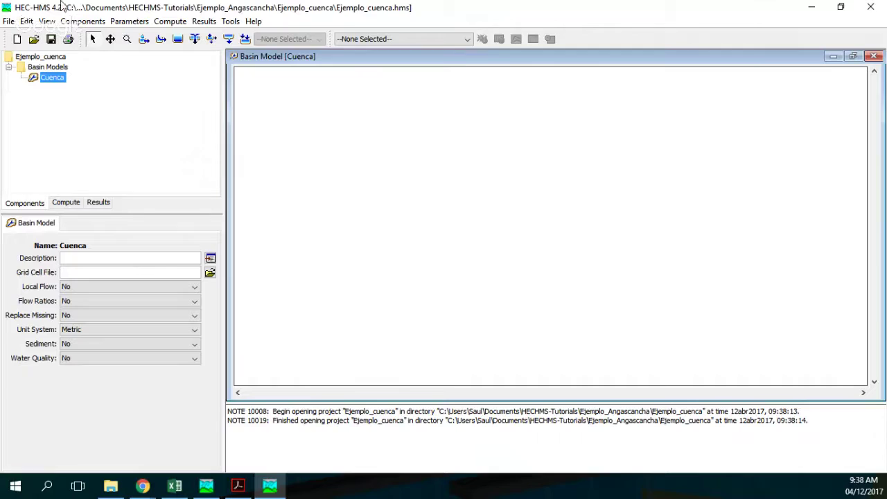
- Start adding a background map and browse to the Ejemplo_Angascancha\Shps folder
{"action": "left_click", "coordinate": [46, 21]}
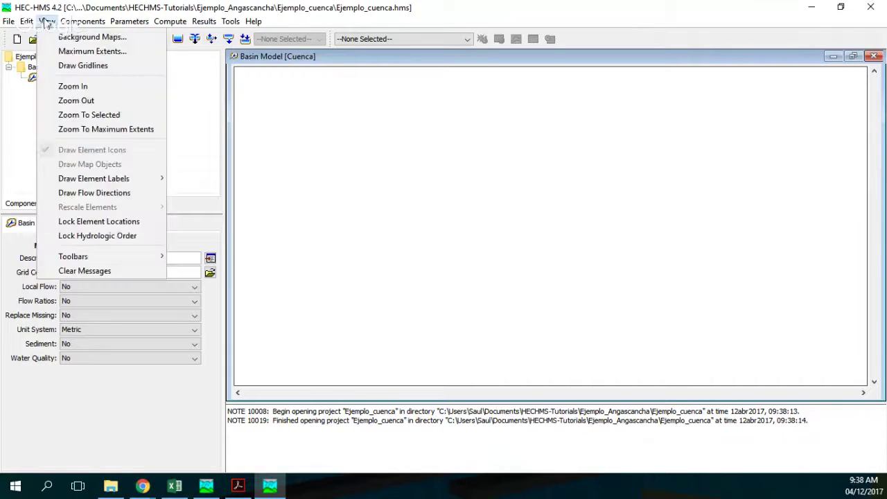
{"action": "mouse_move", "coordinate": [62, 28]}
{"action": "left_click", "coordinate": [359, 105]}
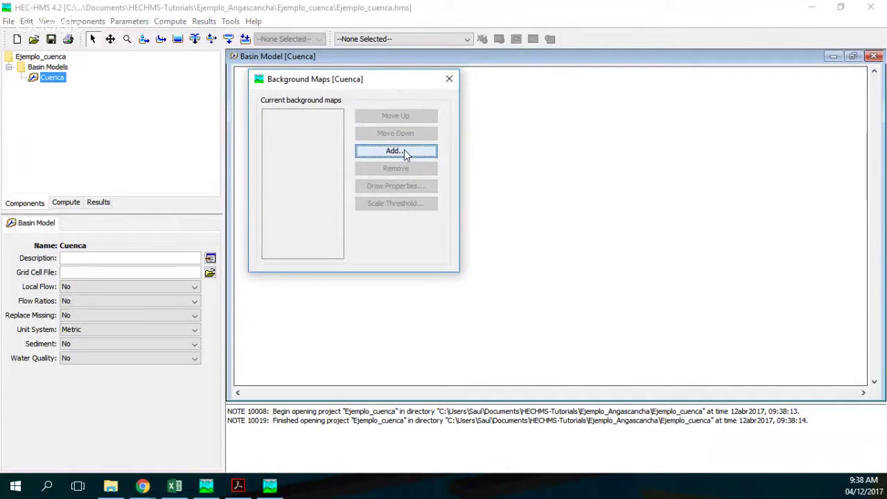
{"action": "left_click", "coordinate": [404, 150]}
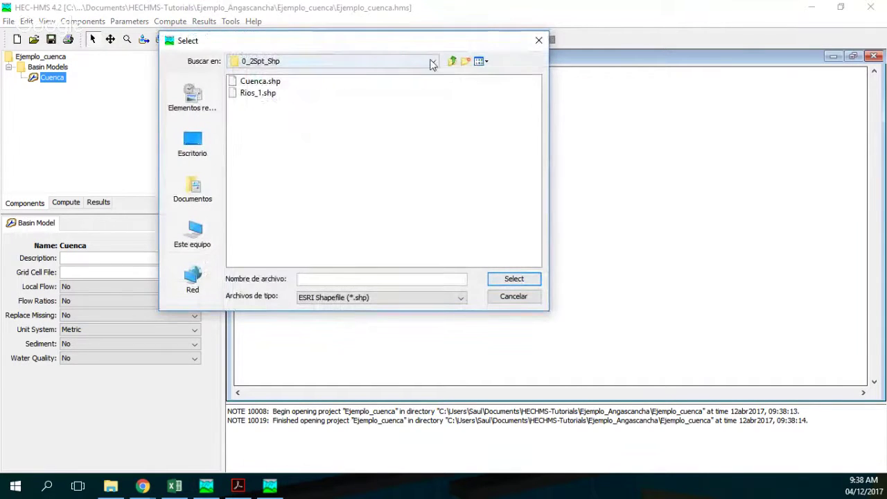
{"action": "left_click", "coordinate": [454, 61]}
{"action": "left_click", "coordinate": [424, 62]}
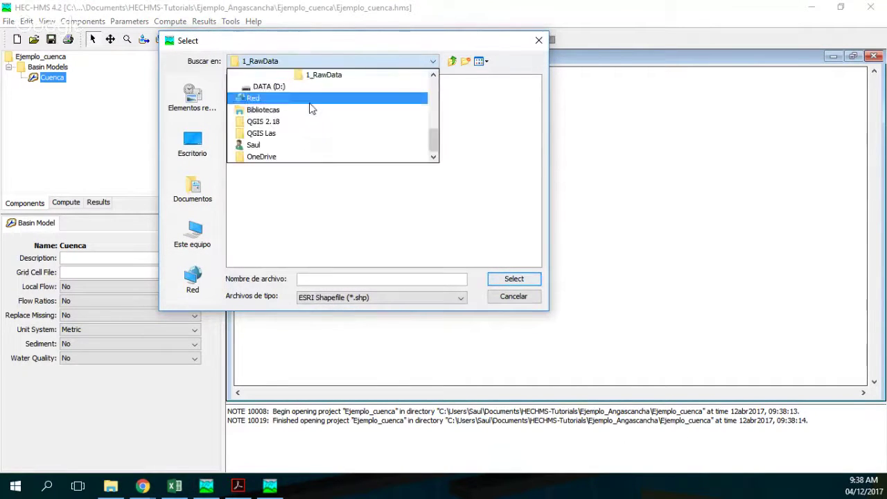
{"action": "scroll", "coordinate": [315, 109], "scroll_direction": "up", "scroll_amount": 2}
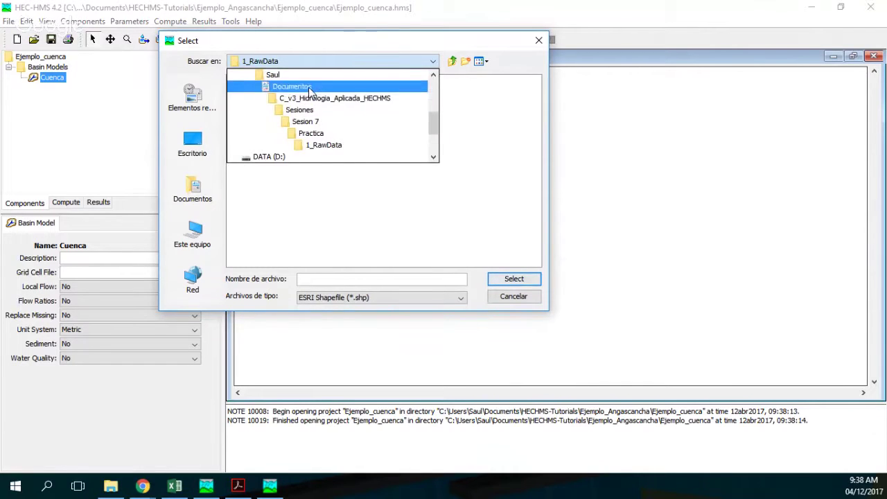
{"action": "left_click", "coordinate": [306, 88]}
{"action": "double_click", "coordinate": [286, 116]}
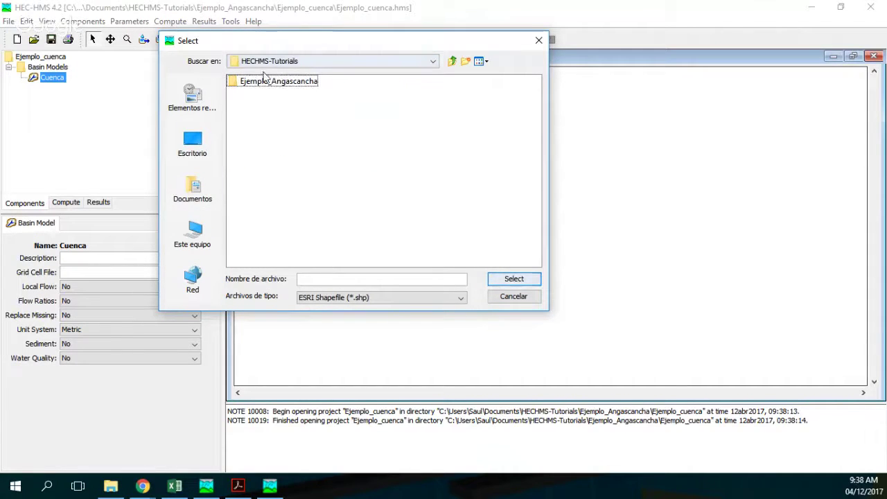
{"action": "double_click", "coordinate": [311, 88]}
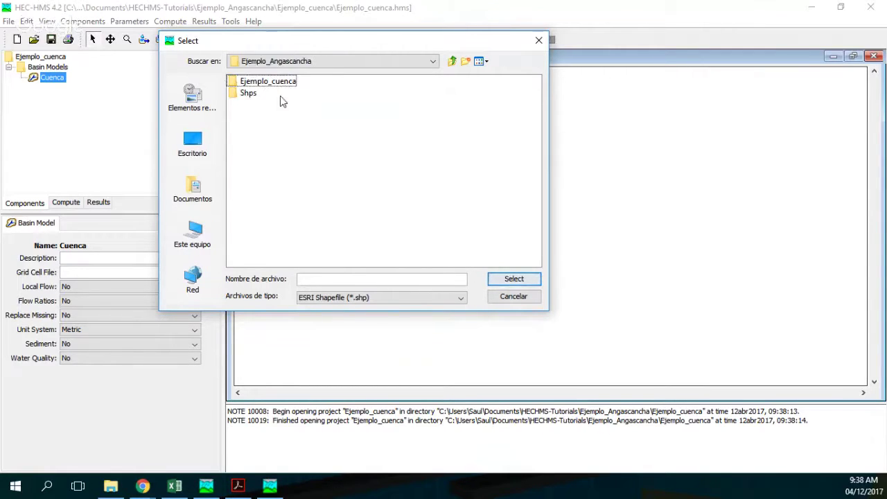
{"action": "left_click", "coordinate": [249, 95]}
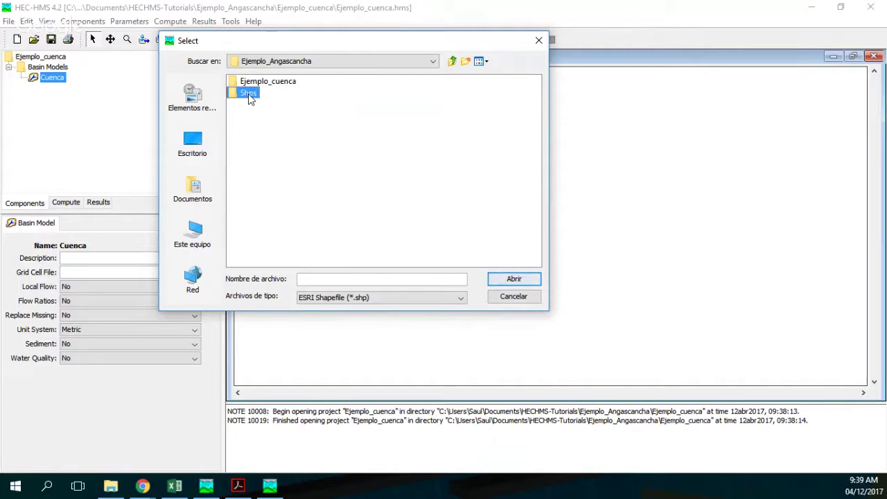
{"action": "left_click", "coordinate": [244, 119]}
{"action": "double_click", "coordinate": [243, 95]}
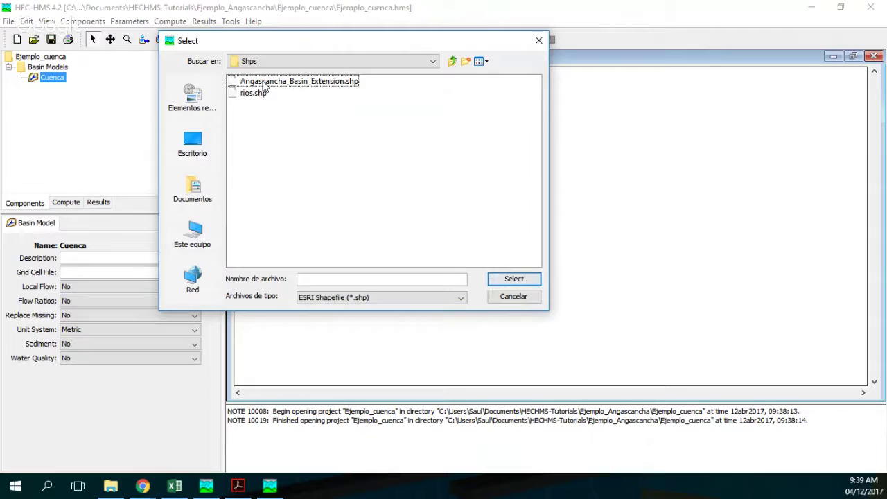
- Load rios.shp and Angascancha_Basin_Extension.shp as background layers
{"action": "left_click", "coordinate": [260, 97]}
{"action": "double_click", "coordinate": [258, 92]}
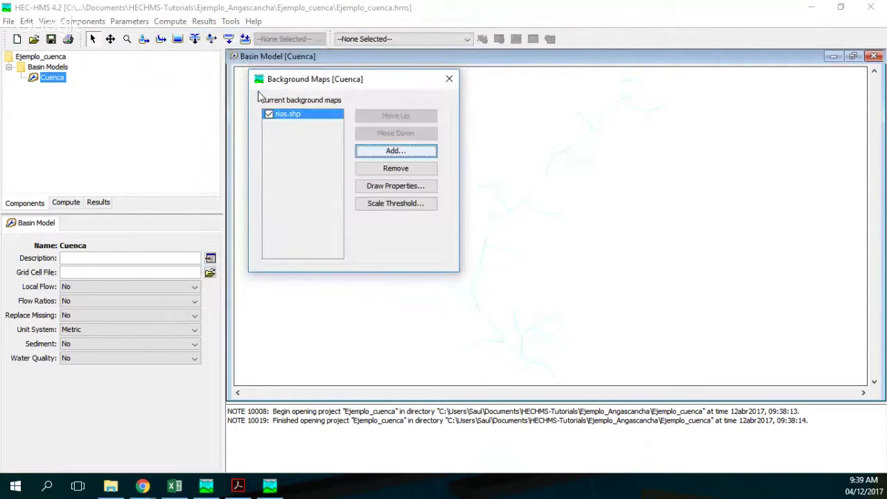
{"action": "left_click", "coordinate": [409, 156]}
{"action": "double_click", "coordinate": [297, 81]}
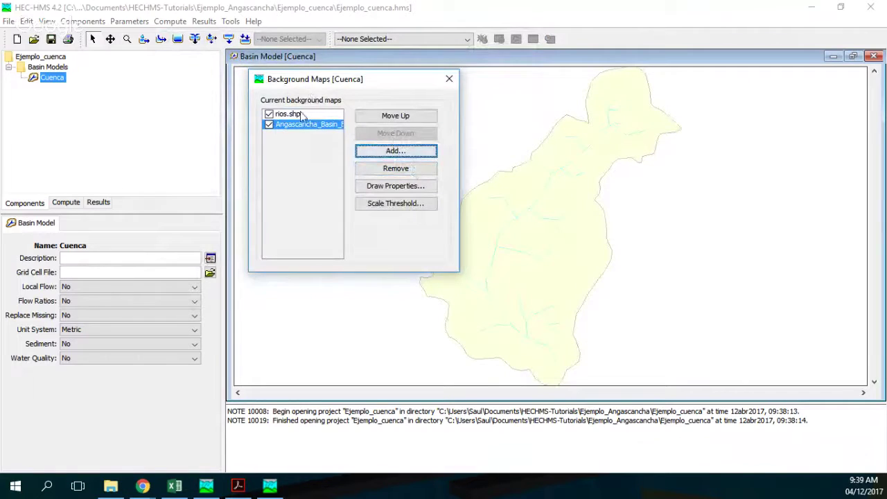
{"action": "left_click", "coordinate": [448, 80]}
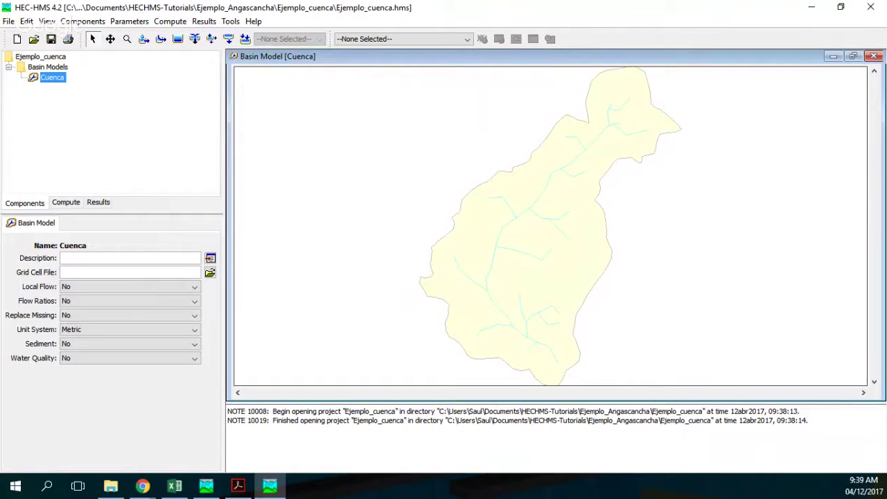
- Place subbasins Cuenca Alta in the upper basin and Cuenca Baja in the lower basin
{"action": "left_click", "coordinate": [238, 486]}
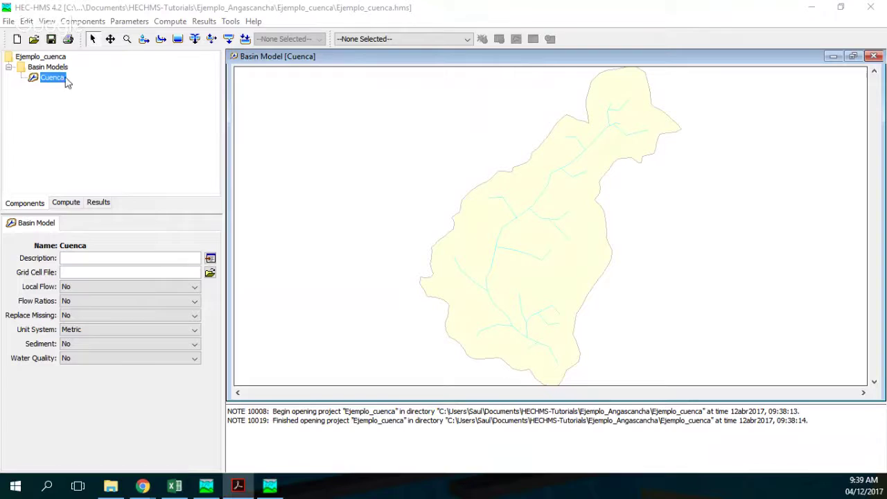
{"action": "left_click", "coordinate": [144, 40]}
{"action": "left_click", "coordinate": [546, 186]}
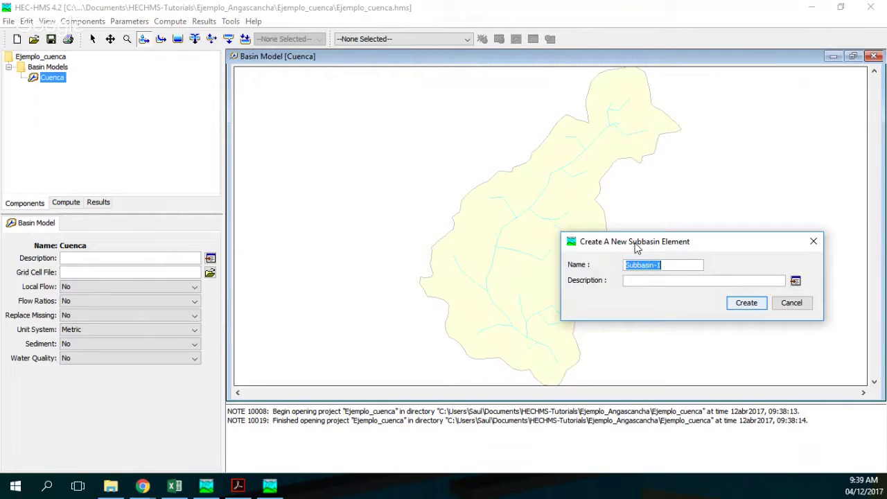
{"action": "type", "text": "Cuenca Alta"}
{"action": "left_click", "coordinate": [747, 303]}
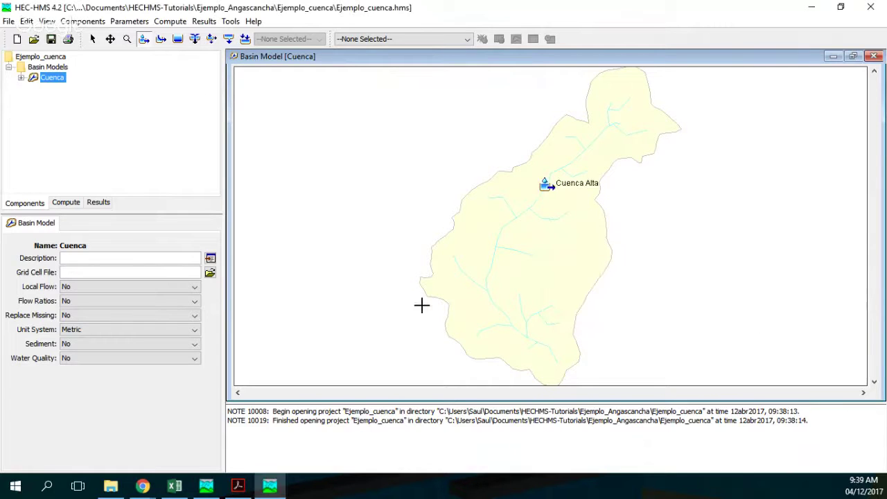
{"action": "left_click", "coordinate": [531, 319]}
{"action": "type", "text": "Cuen"}
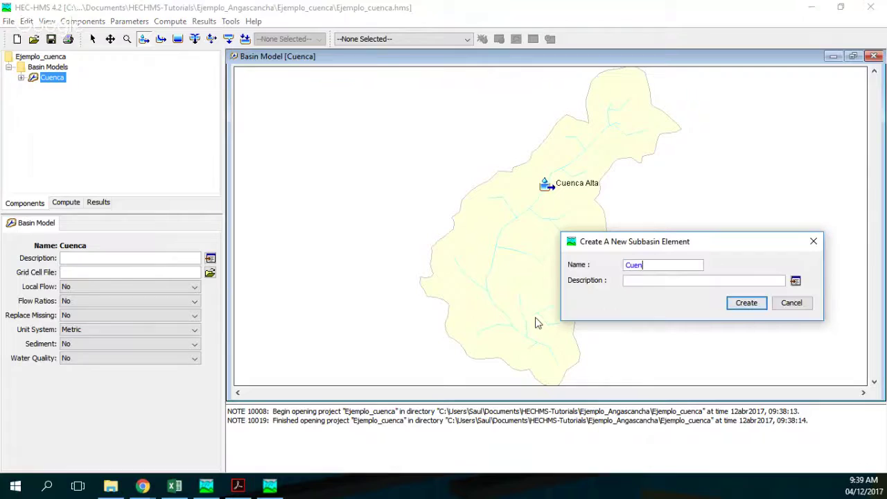
{"action": "type", "text": "ca Baja"}
{"action": "left_click", "coordinate": [746, 303]}
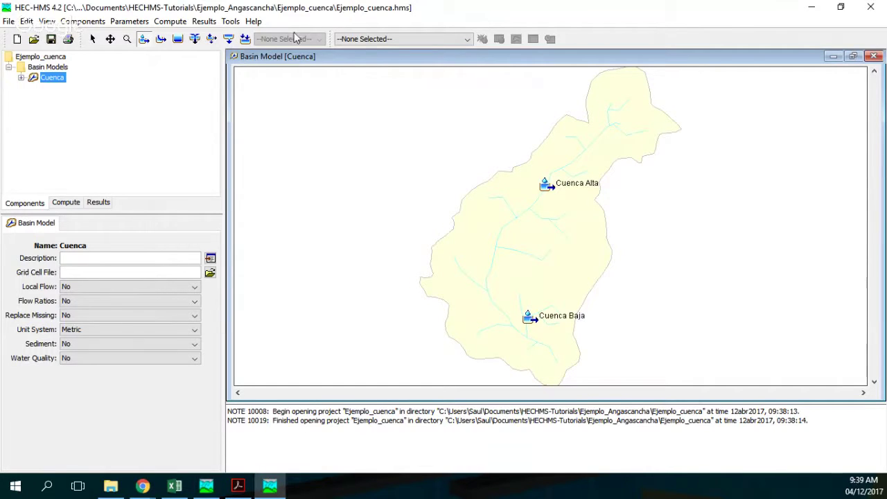
- Place a sink named PuntoB at the basin outlet
{"action": "left_click", "coordinate": [246, 39]}
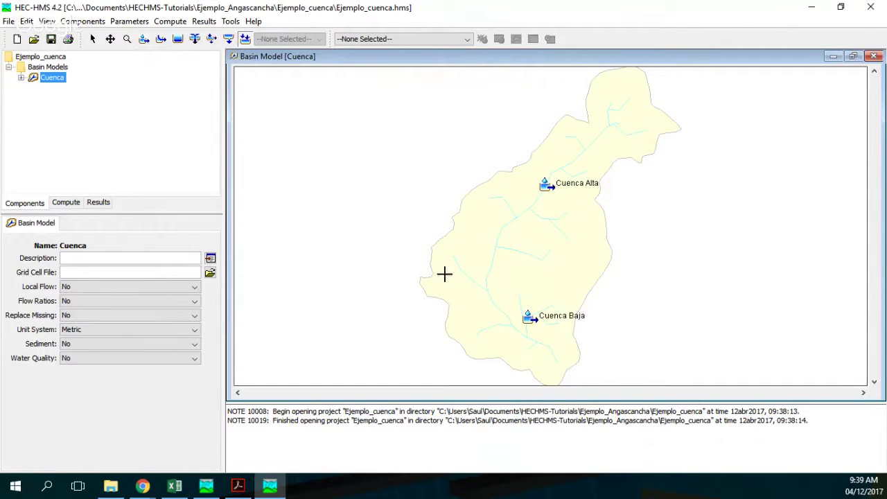
{"action": "left_click", "coordinate": [567, 369]}
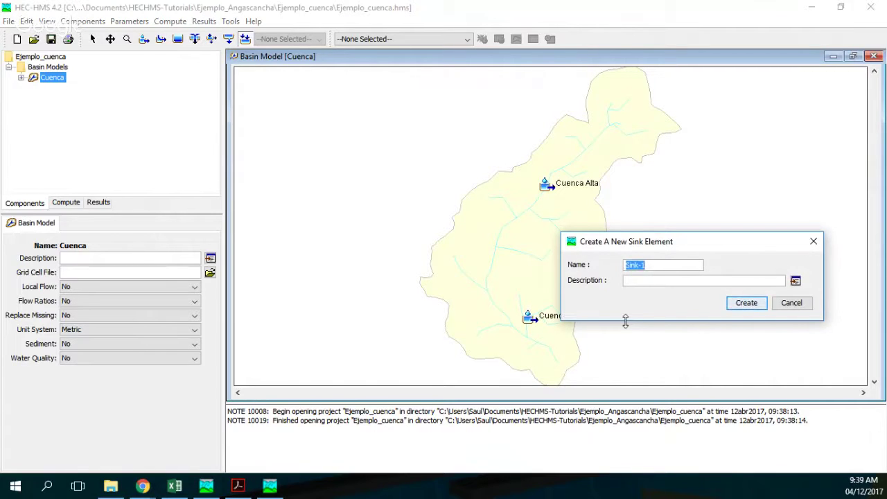
{"action": "type", "text": "punto"}
{"action": "key", "text": "BackSpace"}
{"action": "key", "text": "BackSpace"}
{"action": "key", "text": "BackSpace"}
{"action": "key", "text": "BackSpace"}
{"action": "key", "text": "BackSpace"}
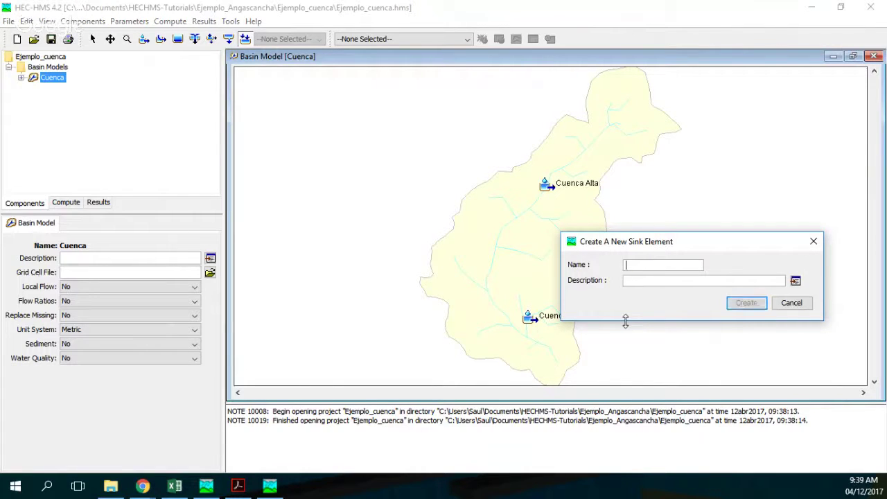
{"action": "type", "text": "PuntoB"}
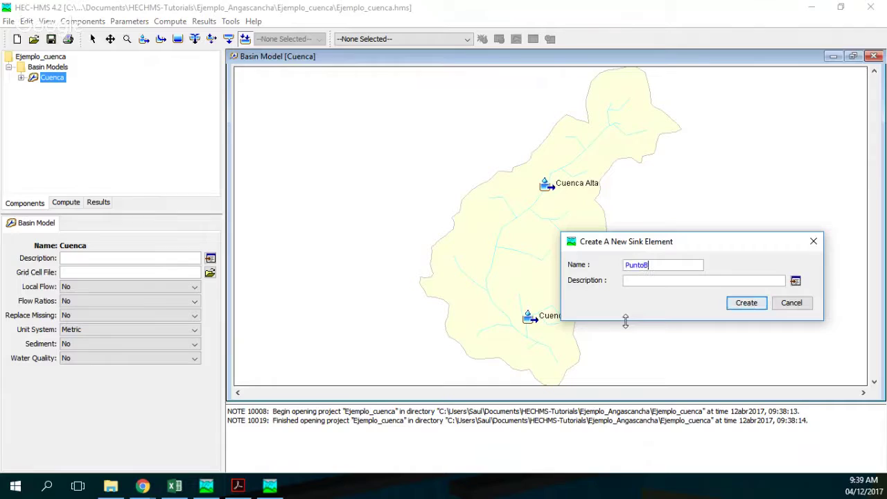
{"action": "key", "text": "Return"}
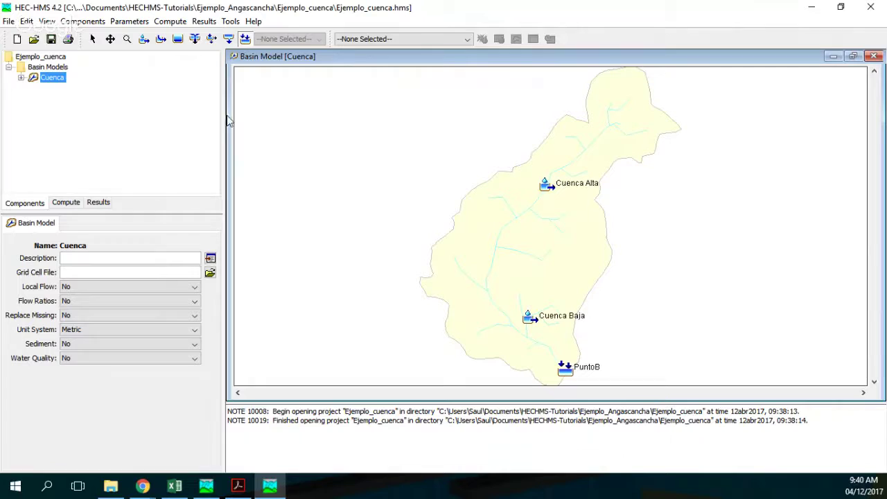
- Draw reach Tramo1 from mid-basin down to PuntoB
{"action": "left_click", "coordinate": [161, 39]}
{"action": "left_click_drag", "start_coordinate": [489, 293], "coordinate": [561, 366]}
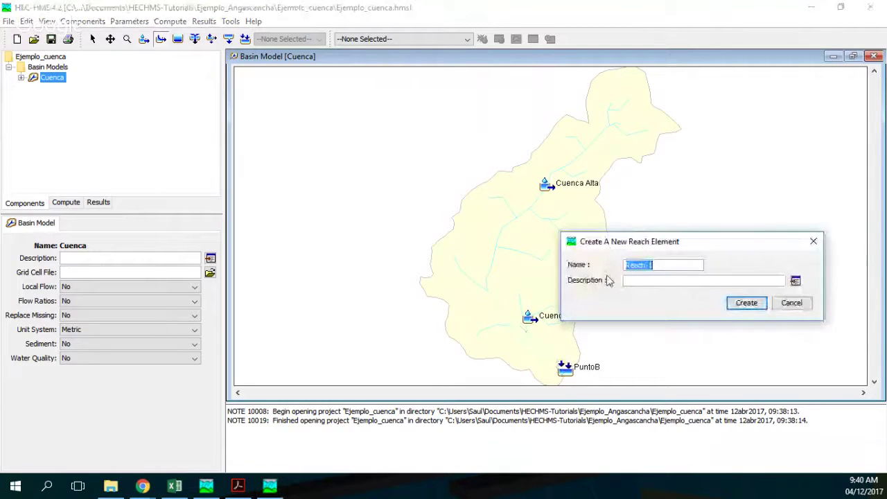
{"action": "type", "text": "Tramo1"}
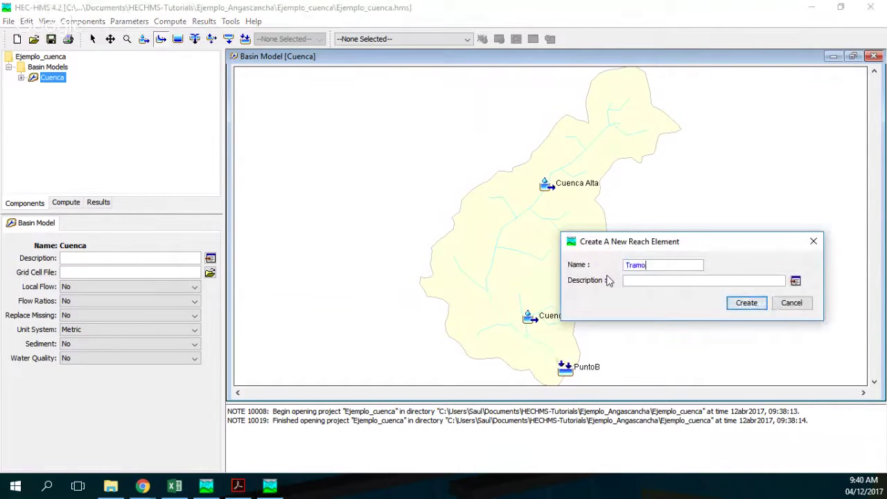
{"action": "key", "text": "Return"}
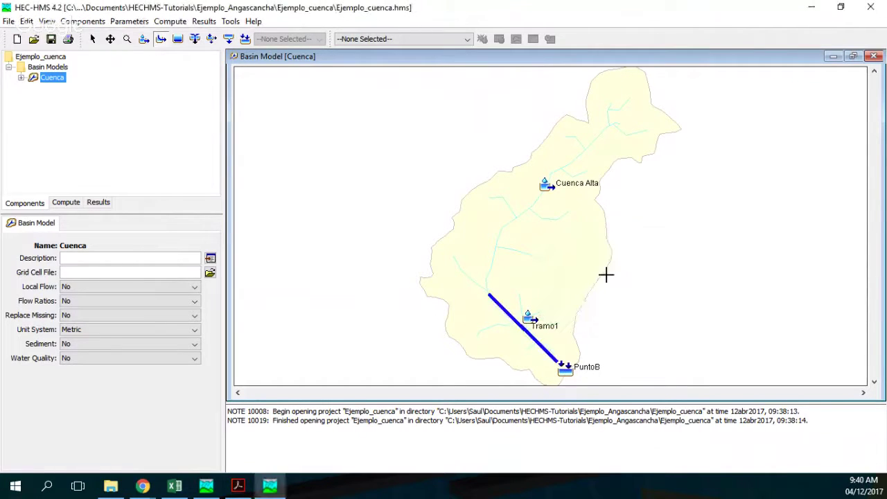
- Set Cuenca Alta's downstream to Tramo1 and Cuenca Baja's downstream to PuntoB
{"action": "left_click", "coordinate": [92, 39]}
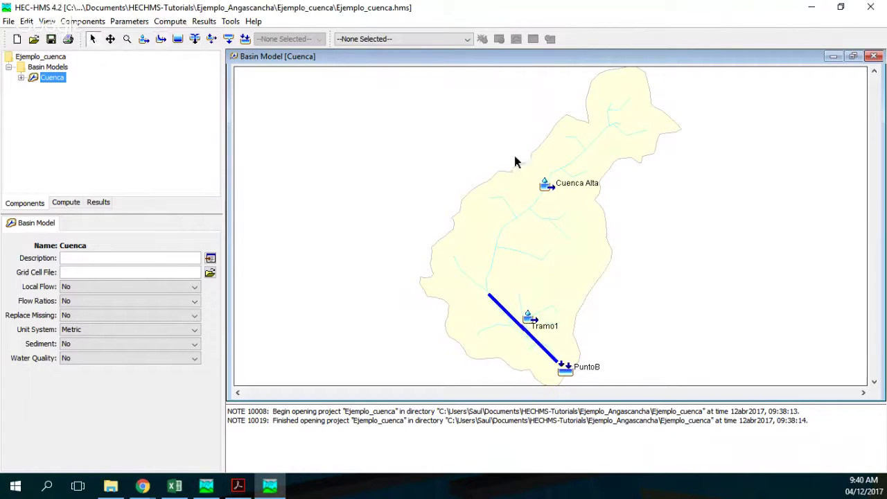
{"action": "left_click", "coordinate": [546, 187]}
{"action": "left_click", "coordinate": [139, 283]}
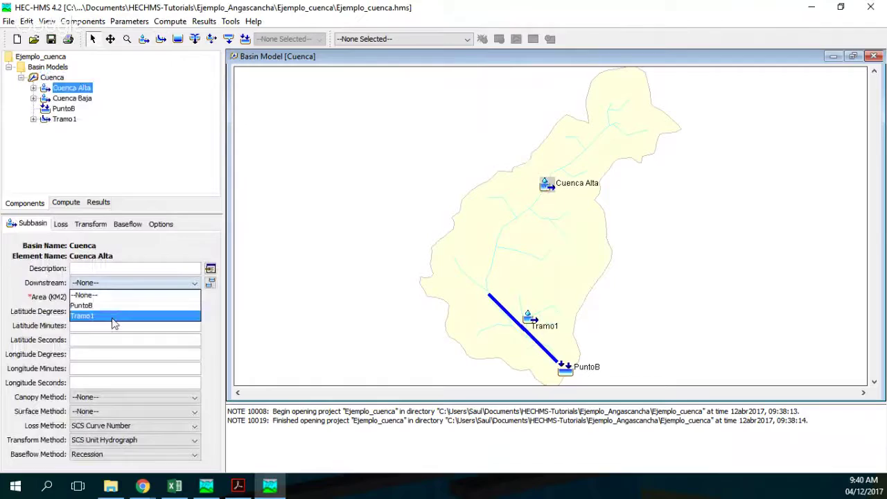
{"action": "left_click", "coordinate": [112, 323]}
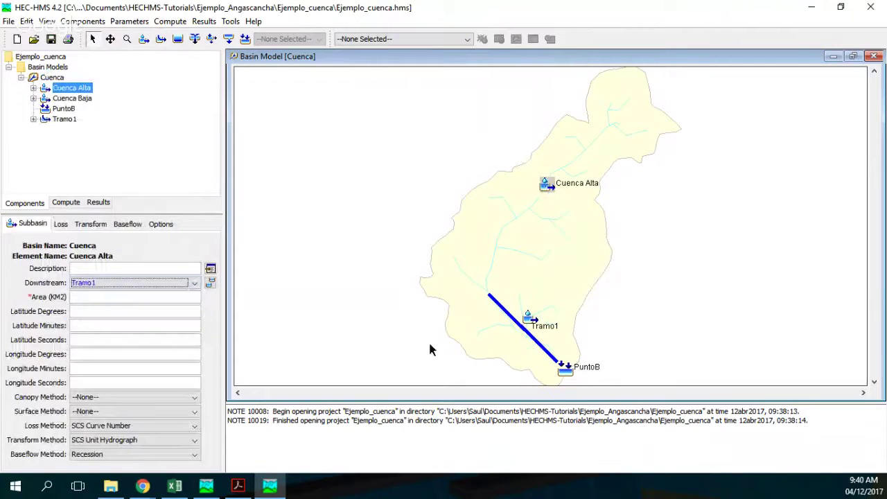
{"action": "left_click", "coordinate": [529, 319]}
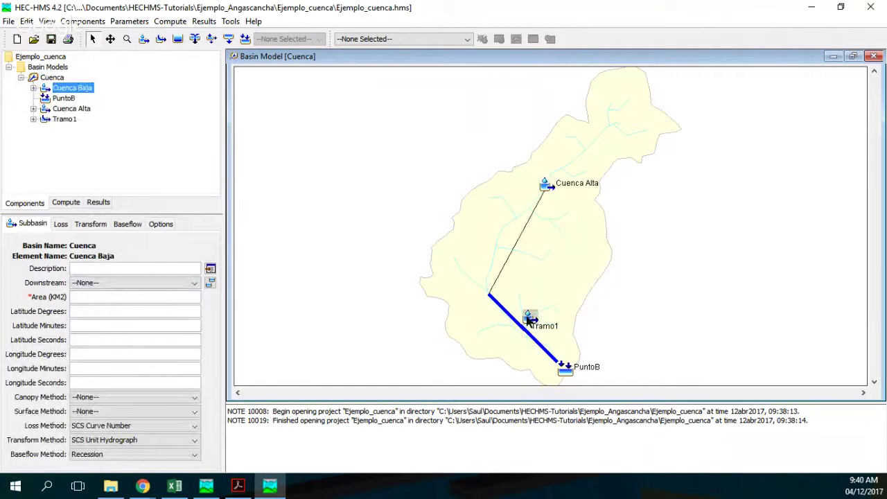
{"action": "left_click", "coordinate": [103, 283]}
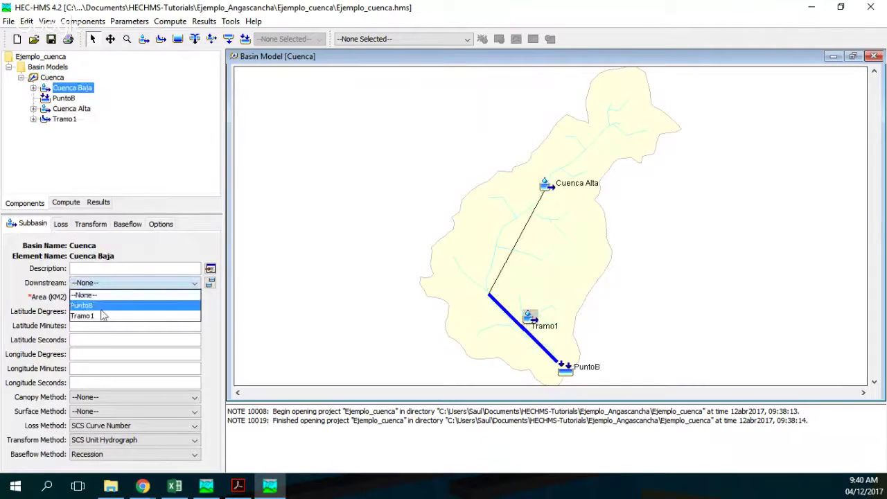
{"action": "left_click", "coordinate": [101, 306]}
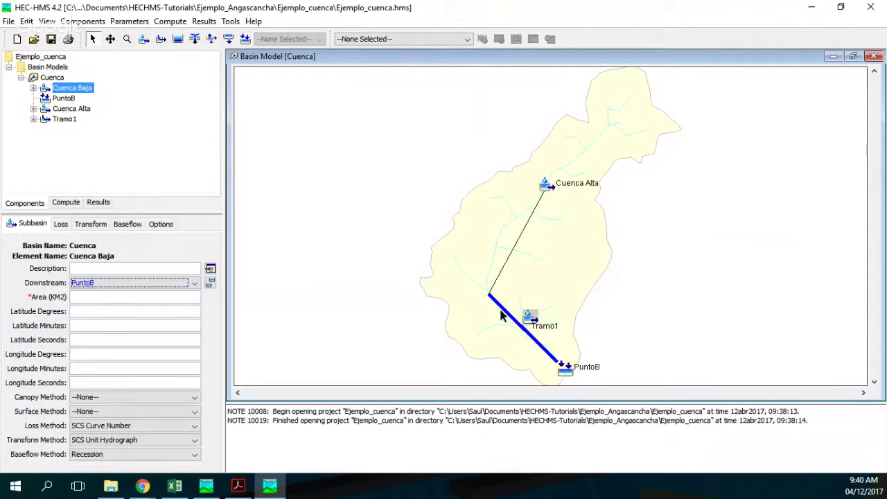
- Route Tramo1 into PuntoB and move Cuenca Baja off the reach
{"action": "left_click", "coordinate": [501, 314]}
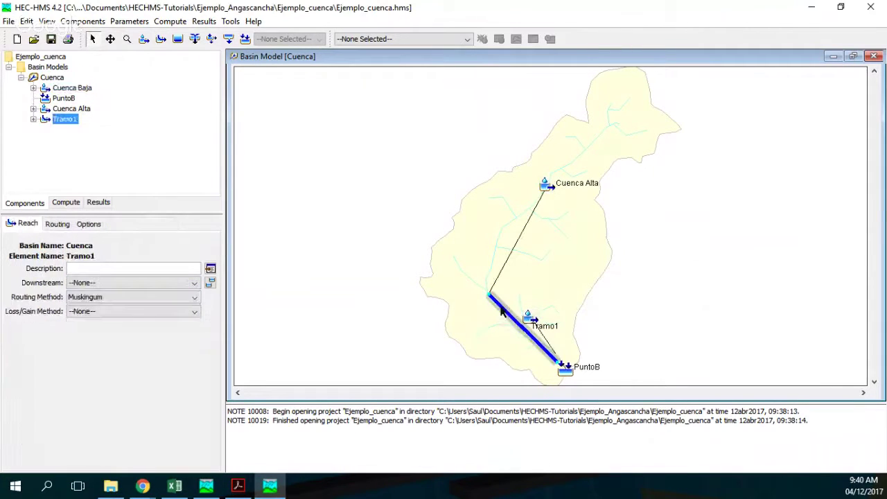
{"action": "left_click", "coordinate": [81, 285]}
{"action": "left_click", "coordinate": [85, 305]}
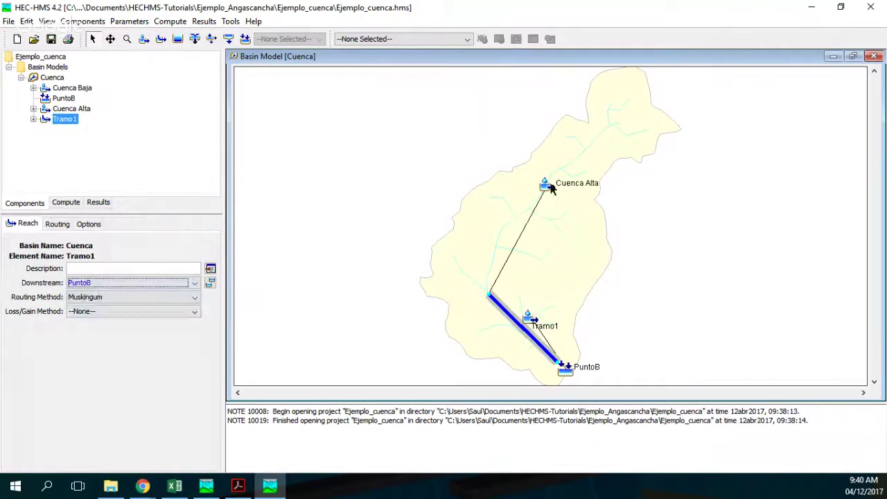
{"action": "left_click", "coordinate": [549, 185]}
{"action": "left_click_drag", "start_coordinate": [528, 317], "coordinate": [487, 296]}
{"action": "left_click", "coordinate": [504, 309]}
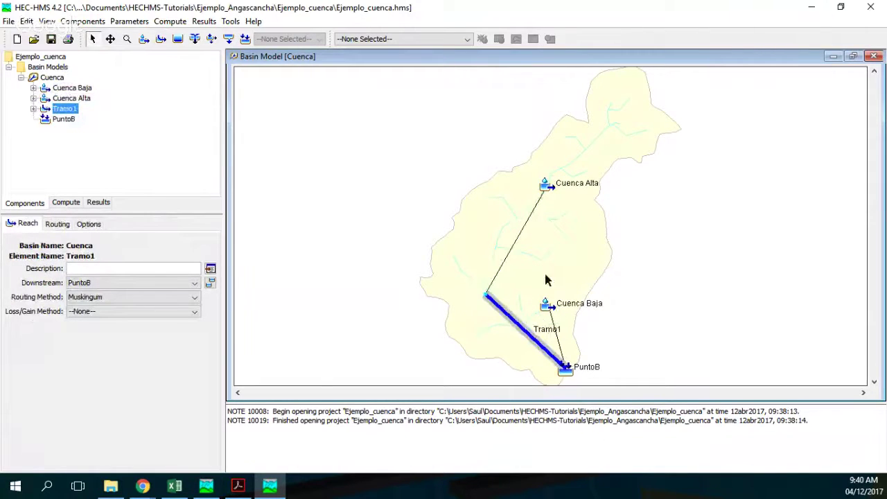
- Give Cuenca Baja an area of 160 km² and enter its loss parameters
{"action": "key", "text": "alt+Tab"}
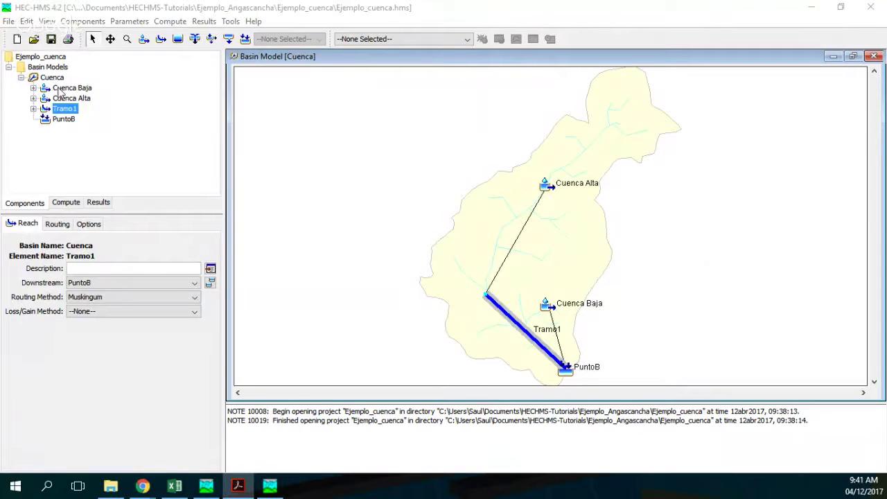
{"action": "left_click", "coordinate": [80, 90]}
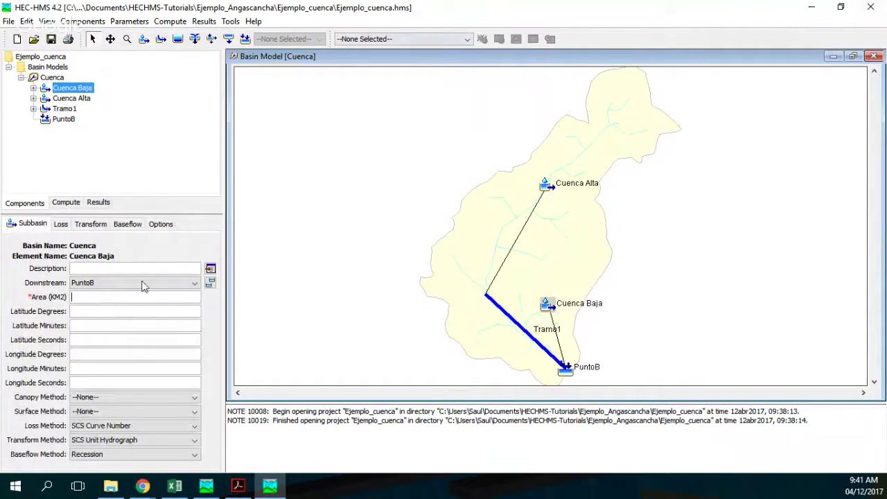
{"action": "type", "text": "160"}
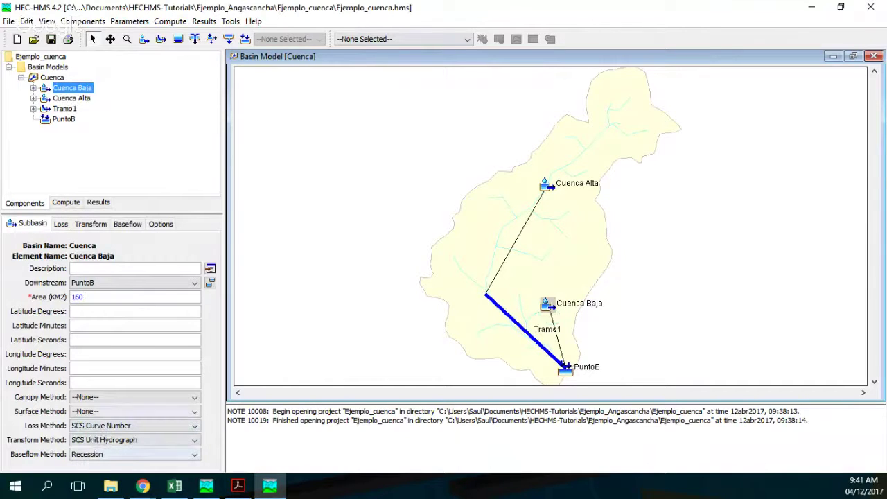
{"action": "left_click", "coordinate": [84, 297]}
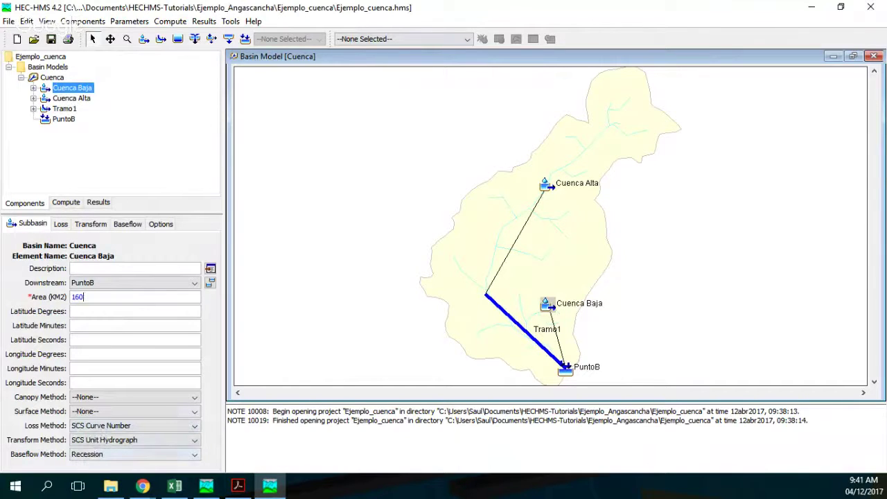
{"action": "left_click", "coordinate": [61, 223]}
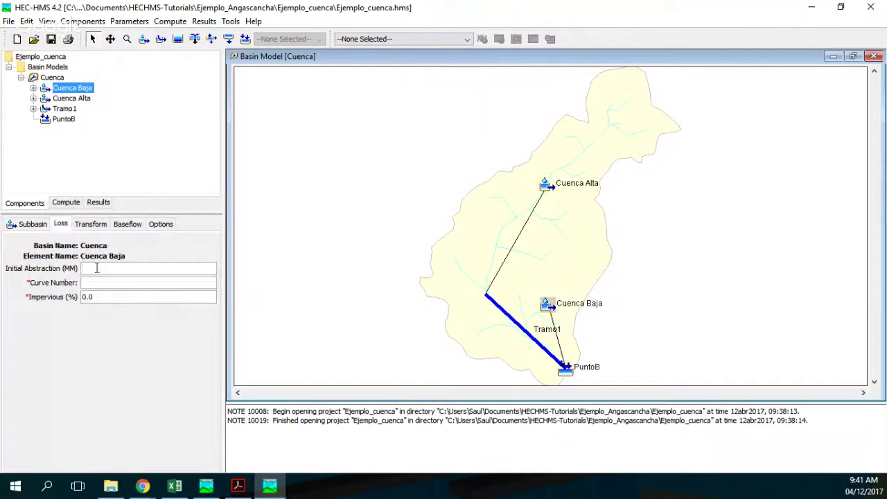
{"action": "type", "text": "41"}
{"action": "type", "text": "55"}
- Set Cuenca Baja's lag time to 200 min and baseflow to 30, .9, .25
{"action": "left_click", "coordinate": [88, 226]}
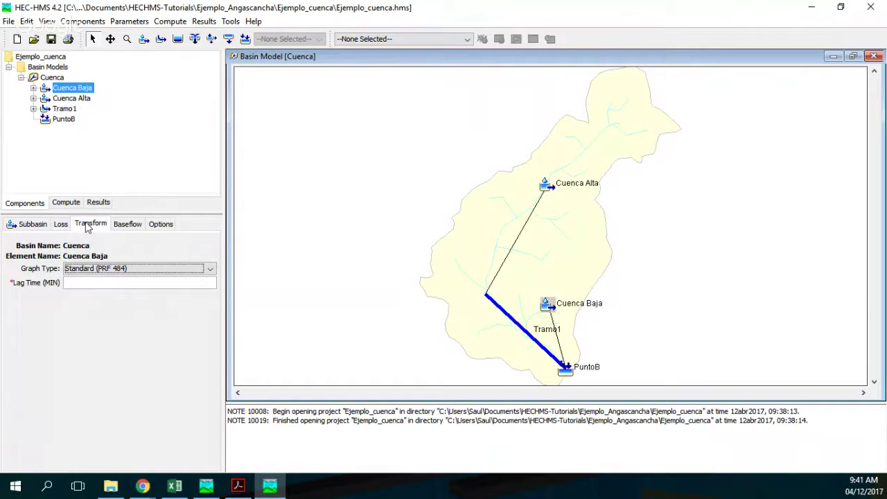
{"action": "left_click", "coordinate": [95, 283]}
{"action": "type", "text": "200"}
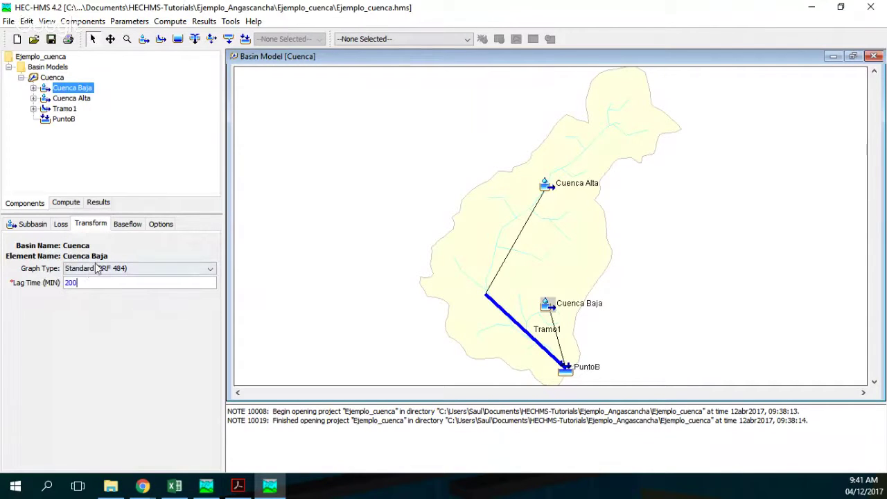
{"action": "left_click", "coordinate": [121, 227]}
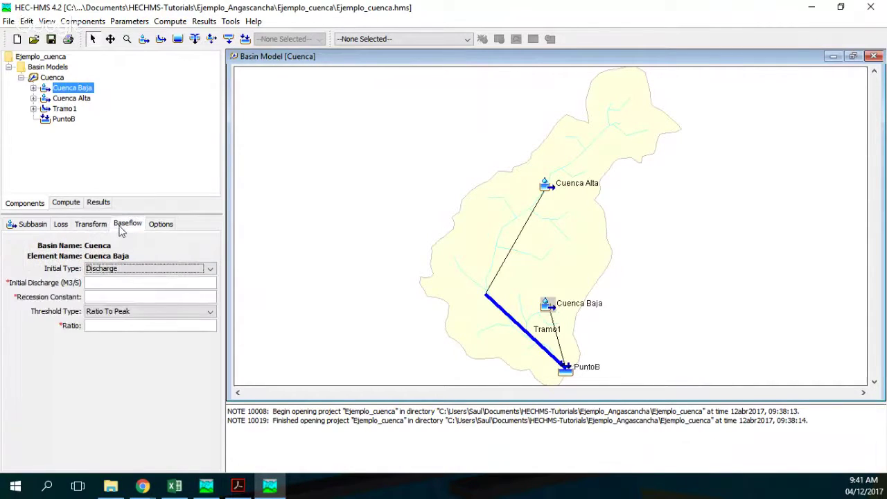
{"action": "left_click", "coordinate": [111, 284]}
{"action": "type", "text": "30"}
{"action": "left_click", "coordinate": [109, 297]}
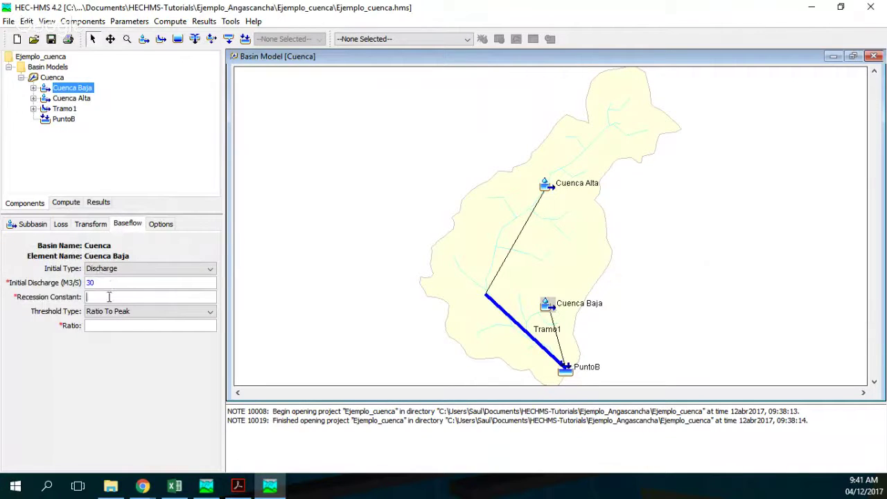
{"action": "type", "text": ".9"}
{"action": "left_click", "coordinate": [93, 326]}
{"action": "type", "text": ".25"}
- Give Cuenca Alta area 160 km², initial abstraction 41 mm and curve number 55
{"action": "left_click", "coordinate": [66, 100]}
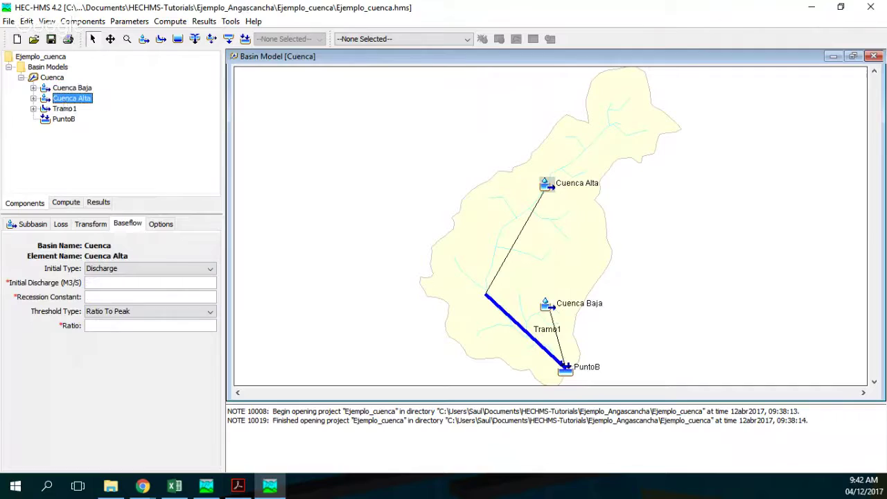
{"action": "left_click", "coordinate": [24, 226]}
{"action": "left_click", "coordinate": [126, 299]}
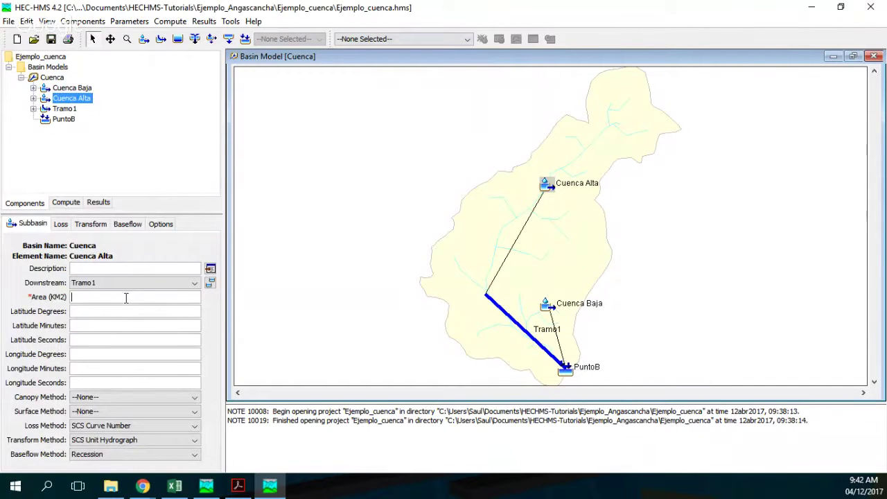
{"action": "left_click", "coordinate": [69, 88]}
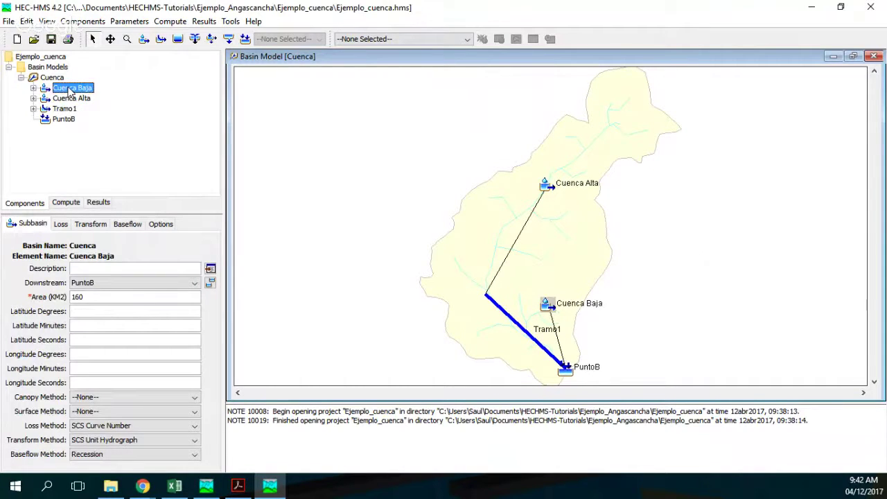
{"action": "left_click", "coordinate": [70, 99]}
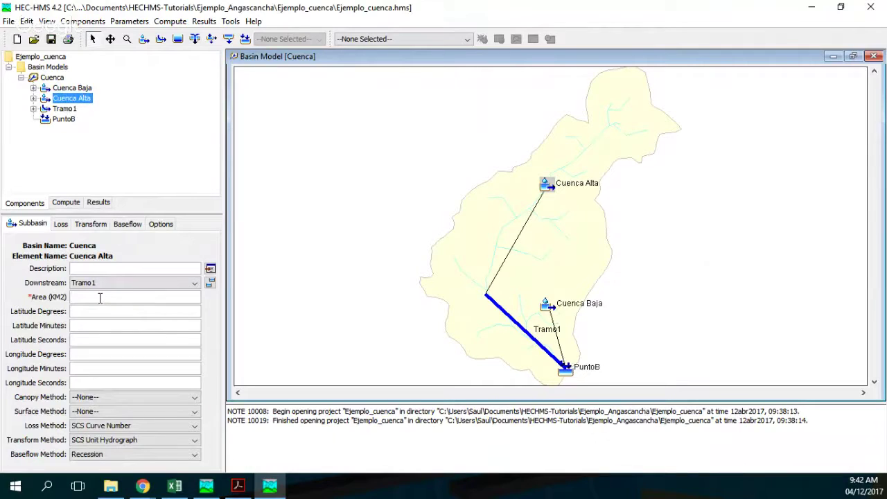
{"action": "type", "text": "160"}
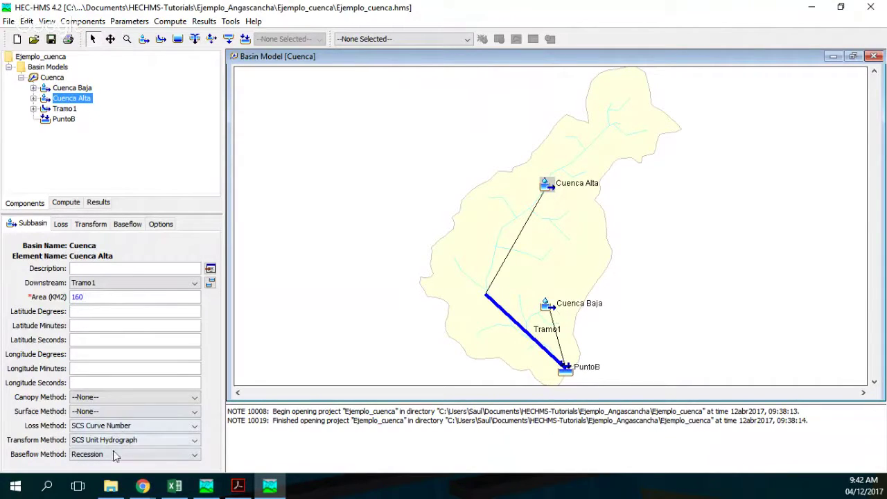
{"action": "left_click", "coordinate": [58, 227]}
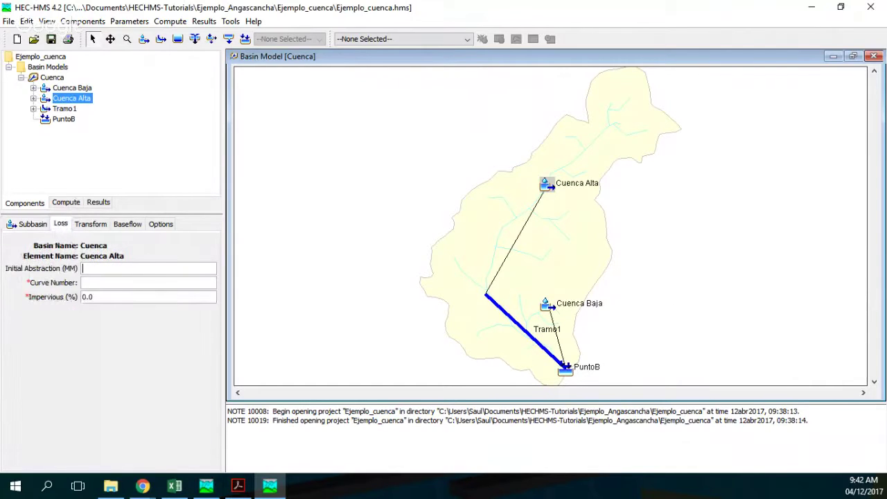
{"action": "left_click", "coordinate": [91, 270]}
{"action": "type", "text": "41"}
{"action": "left_click", "coordinate": [97, 284]}
{"action": "type", "text": "55"}
- Set Cuenca Alta's lag time to 200 min and baseflow to 30, .9, .25
{"action": "left_click", "coordinate": [101, 225]}
{"action": "left_click", "coordinate": [101, 283]}
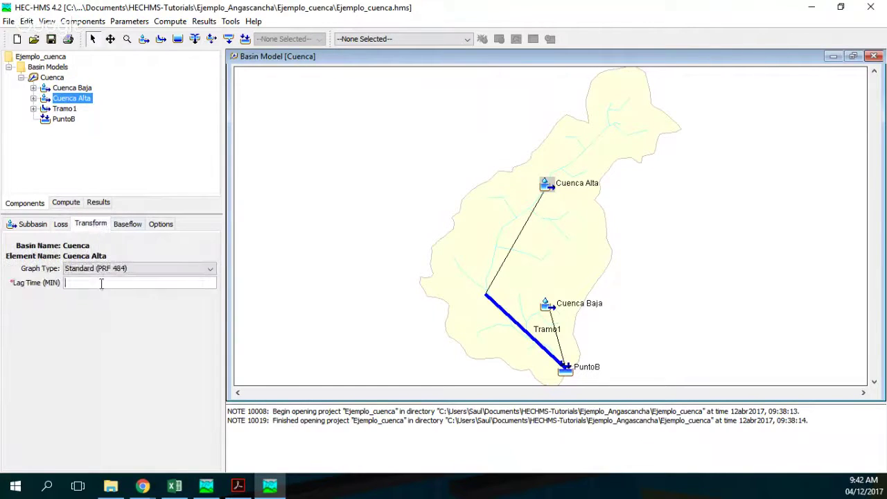
{"action": "type", "text": "200"}
{"action": "left_click", "coordinate": [136, 222]}
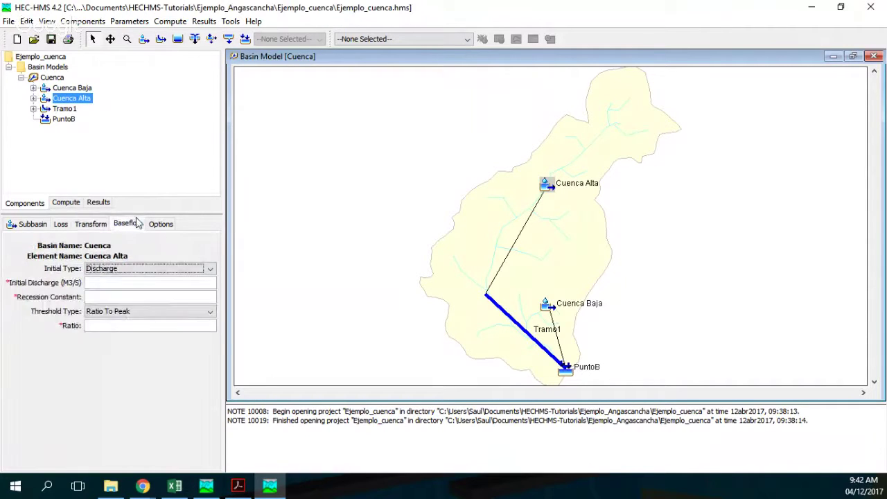
{"action": "left_click", "coordinate": [113, 280]}
{"action": "type", "text": "30"}
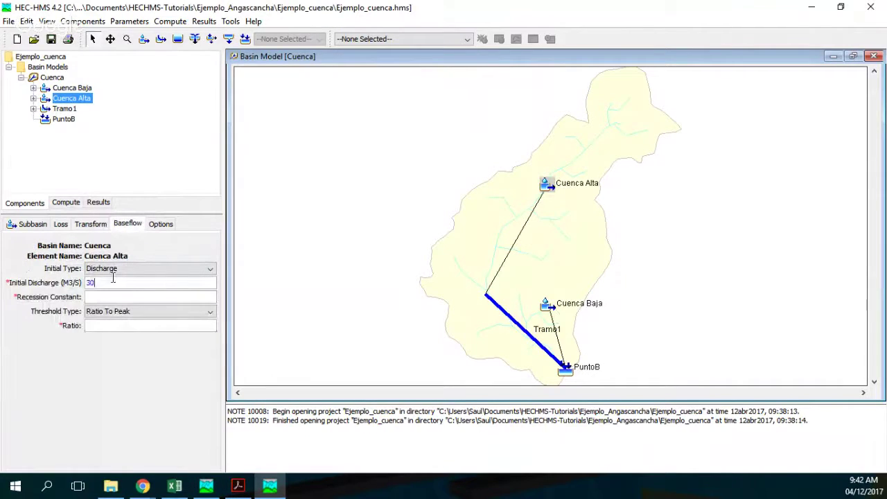
{"action": "left_click", "coordinate": [109, 297]}
{"action": "type", "text": ".9"}
{"action": "left_click", "coordinate": [104, 323]}
{"action": "type", "text": ".25"}
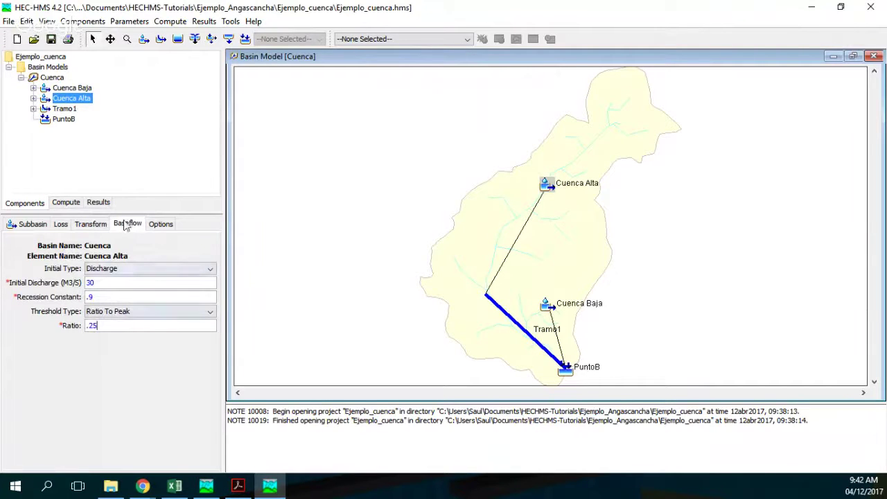
- Change Cuenca Baja to area 53 km², initial abstraction 6 and curve number 42
{"action": "left_click", "coordinate": [81, 88]}
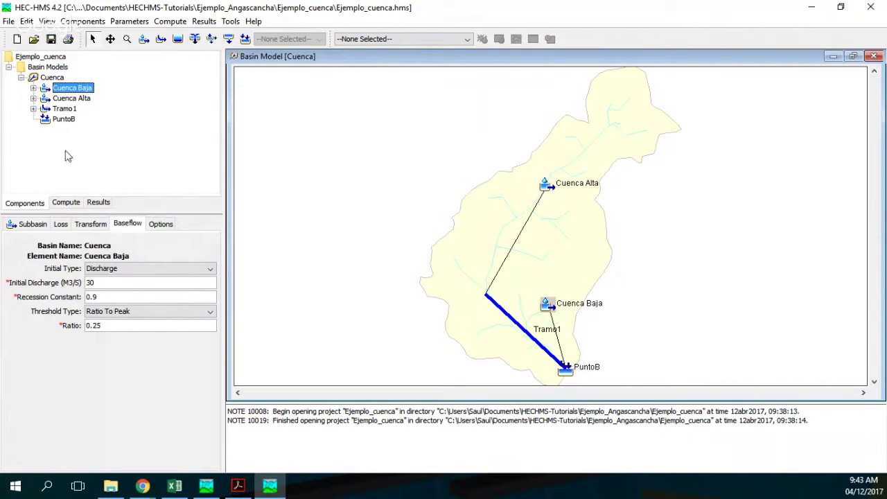
{"action": "left_click", "coordinate": [32, 226]}
{"action": "left_click_drag", "start_coordinate": [87, 297], "coordinate": [4, 294]}
{"action": "type", "text": "53"}
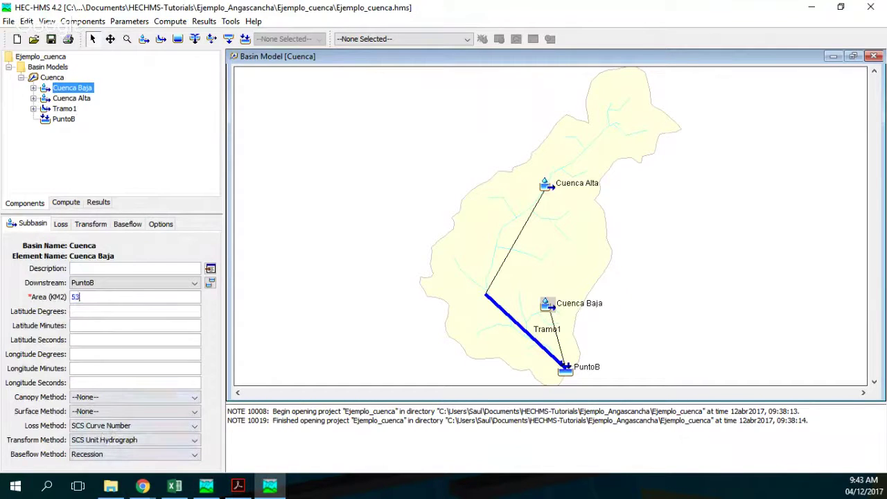
{"action": "left_click", "coordinate": [61, 224]}
{"action": "left_click_drag", "start_coordinate": [101, 268], "coordinate": [40, 270]}
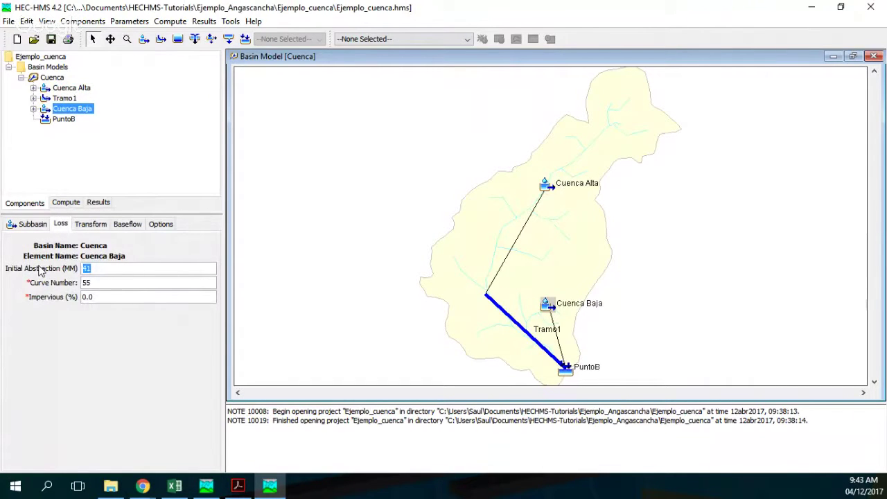
{"action": "type", "text": "68"}
{"action": "key", "text": "Tab"}
{"action": "type", "text": "42"}
- Change Cuenca Baja's lag to 120 min and baseflow to 21, 0.95, 0.3
{"action": "left_click", "coordinate": [97, 232]}
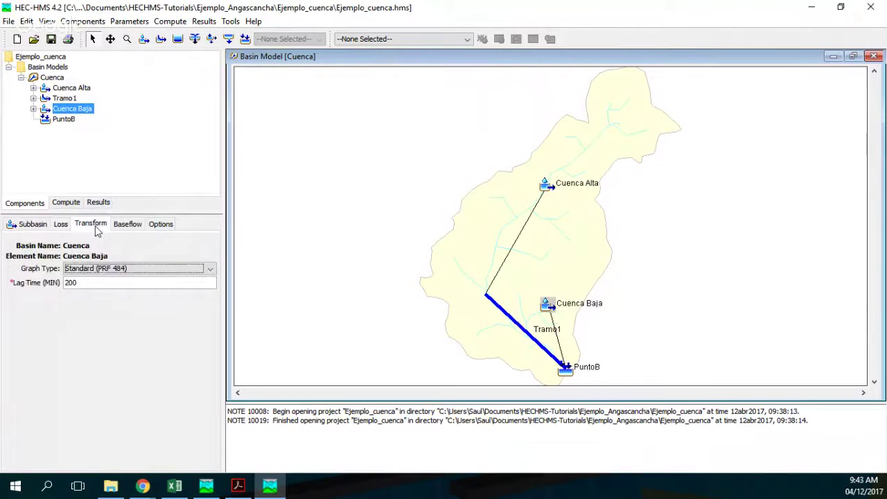
{"action": "double_click", "coordinate": [97, 283]}
{"action": "type", "text": "12"}
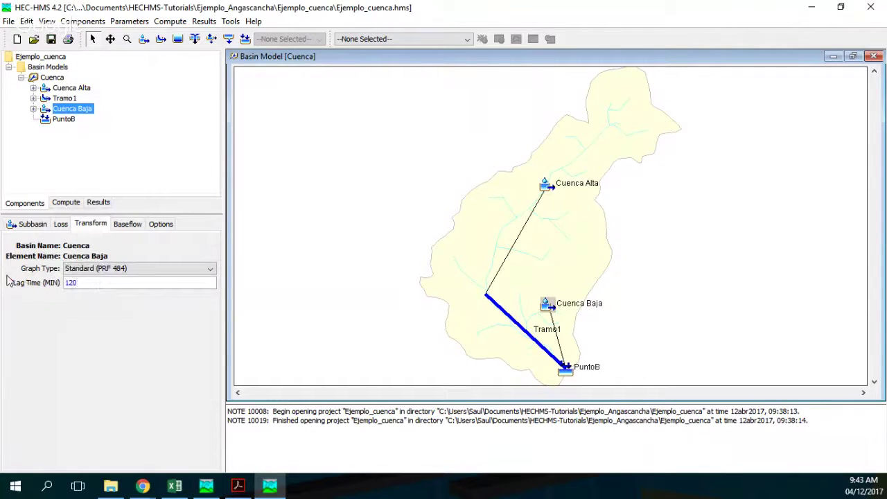
{"action": "left_click", "coordinate": [126, 228]}
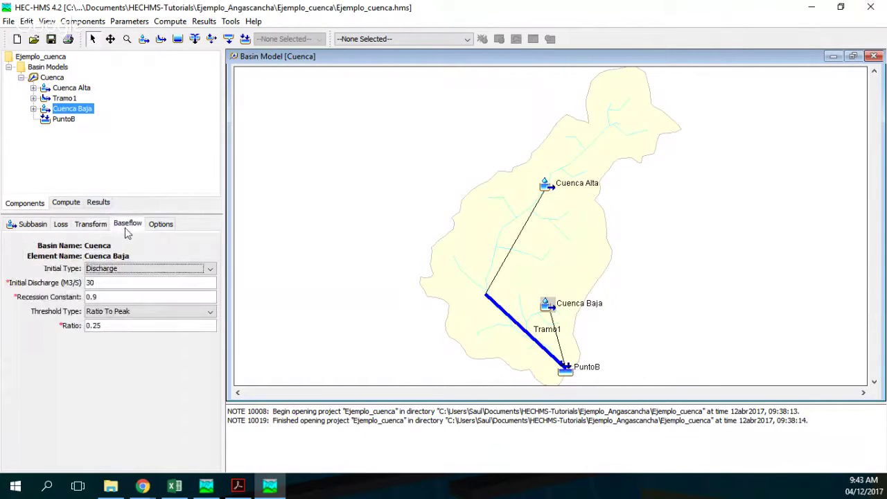
{"action": "double_click", "coordinate": [147, 286]}
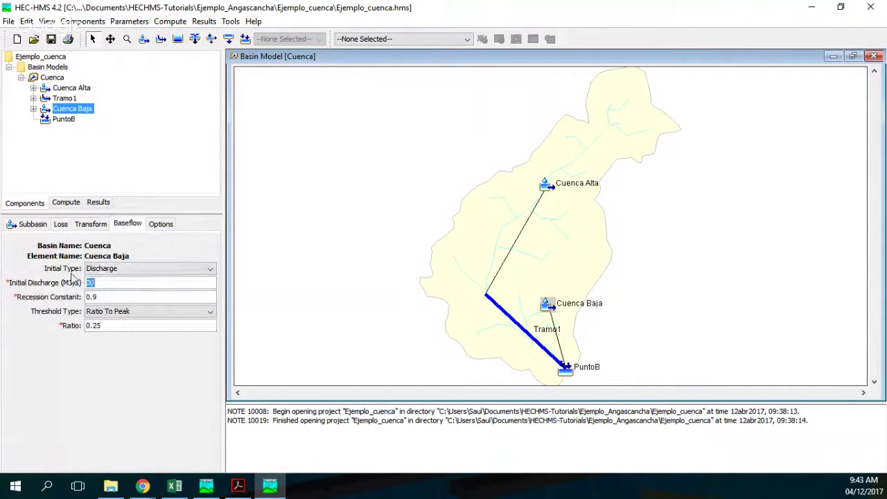
{"action": "type", "text": "21"}
{"action": "left_click", "coordinate": [138, 299]}
{"action": "type", "text": "5"}
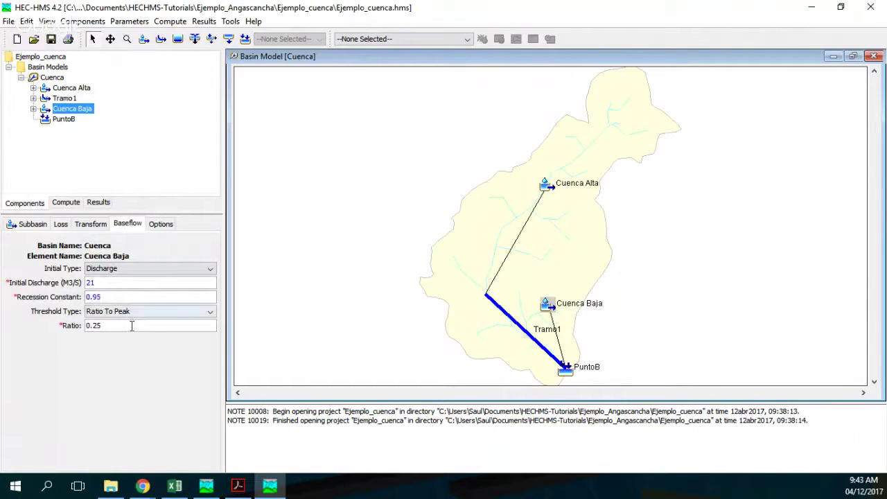
{"action": "left_click_drag", "start_coordinate": [103, 325], "coordinate": [95, 325]}
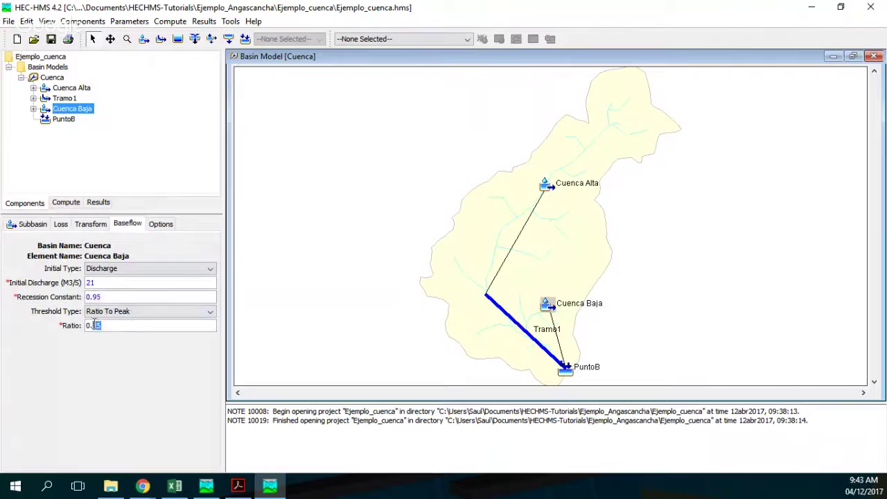
{"action": "type", "text": "3"}
{"action": "left_click", "coordinate": [78, 88]}
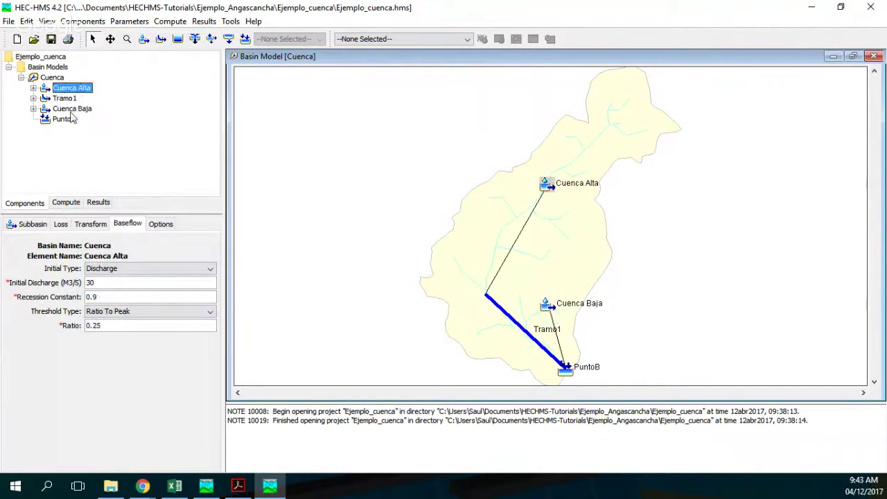
{"action": "left_click", "coordinate": [73, 110]}
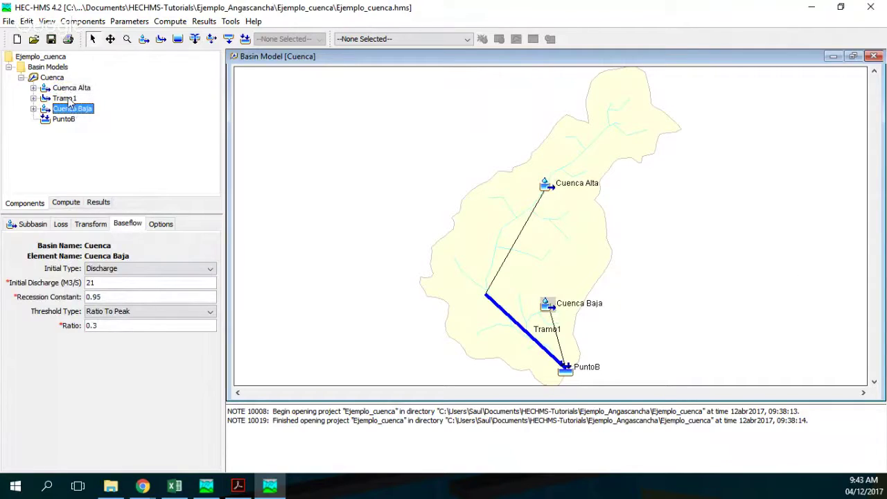
{"action": "key", "text": "alt+Tab"}
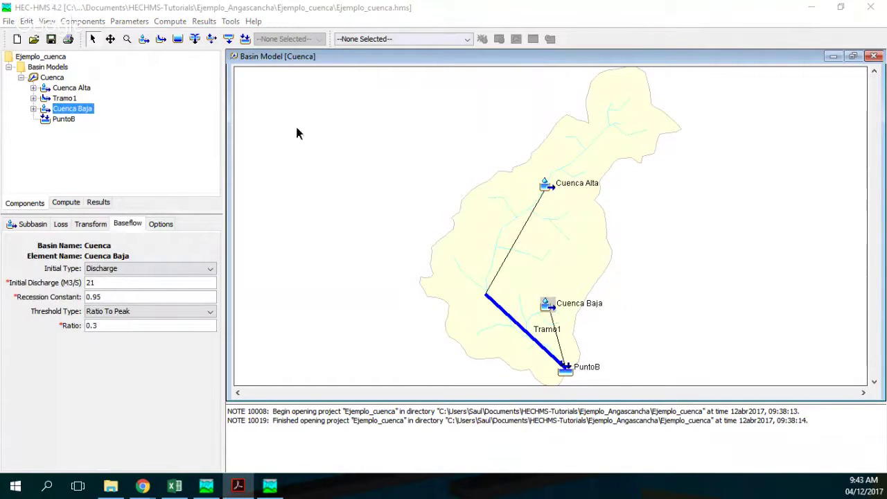
- Give reach Tramo1 Muskingum routing with K 1 hour, X 0.2 and 7 subreaches
{"action": "left_click", "coordinate": [58, 100]}
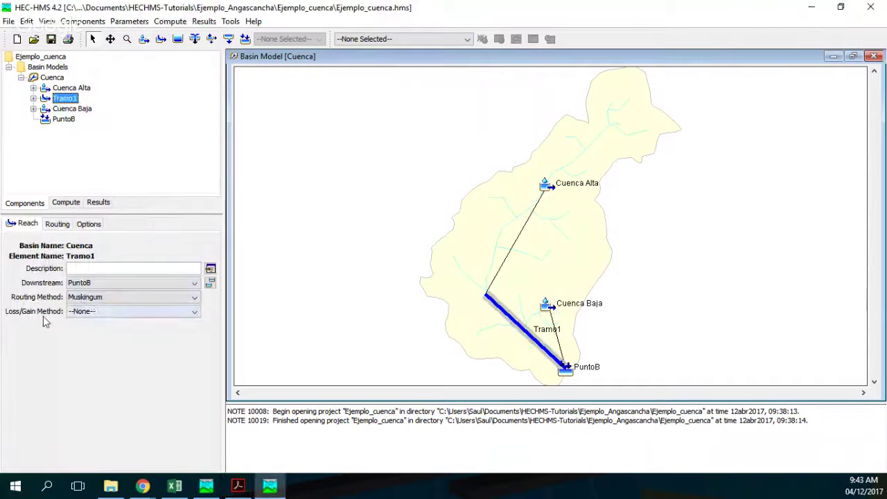
{"action": "left_click", "coordinate": [59, 224]}
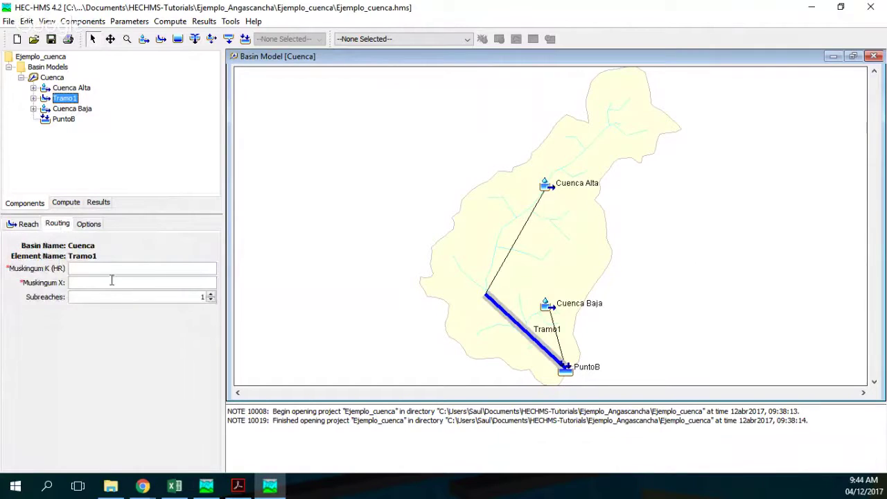
{"action": "type", "text": "1"}
{"action": "left_click", "coordinate": [108, 283]}
{"action": "type", "text": "0.2"}
{"action": "left_click", "coordinate": [211, 295]}
{"action": "left_click", "coordinate": [210, 295]}
{"action": "key", "text": "alt+Tab"}
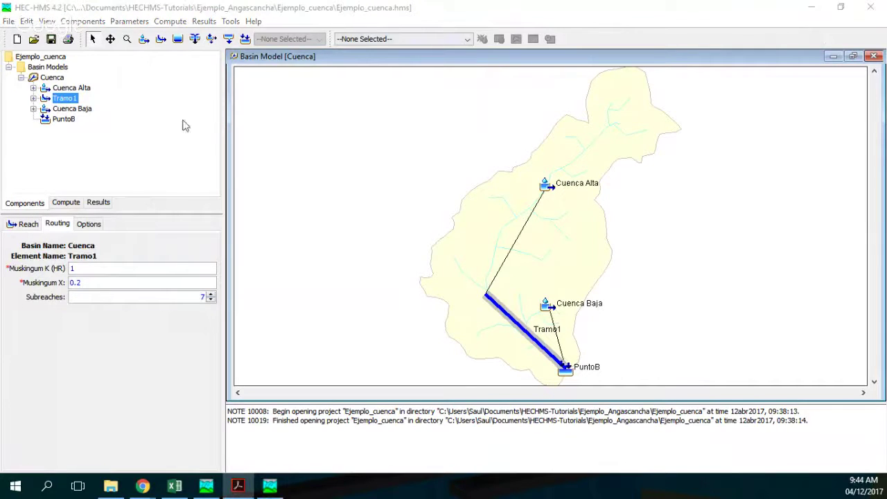
{"action": "key", "text": "alt+Tab"}
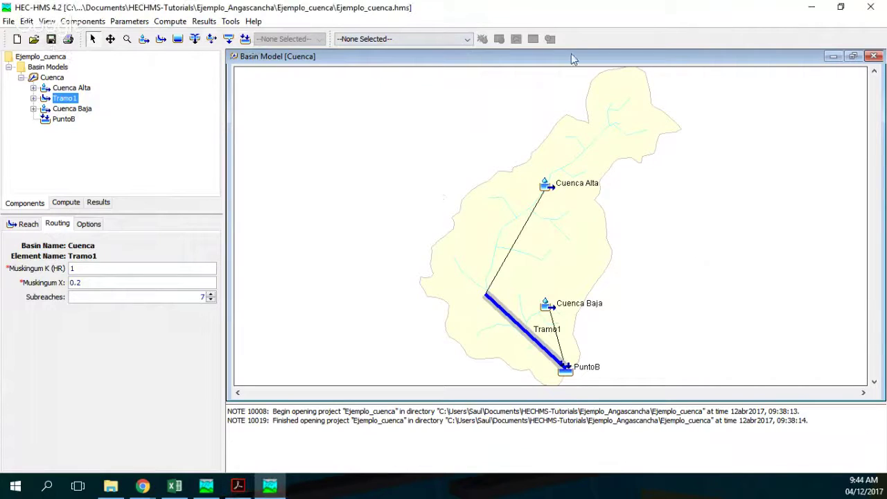
- Create the Estacion_1 precipitation gage in the Time-Series Data Manager and expand Precipitation Gages
{"action": "left_click", "coordinate": [100, 25]}
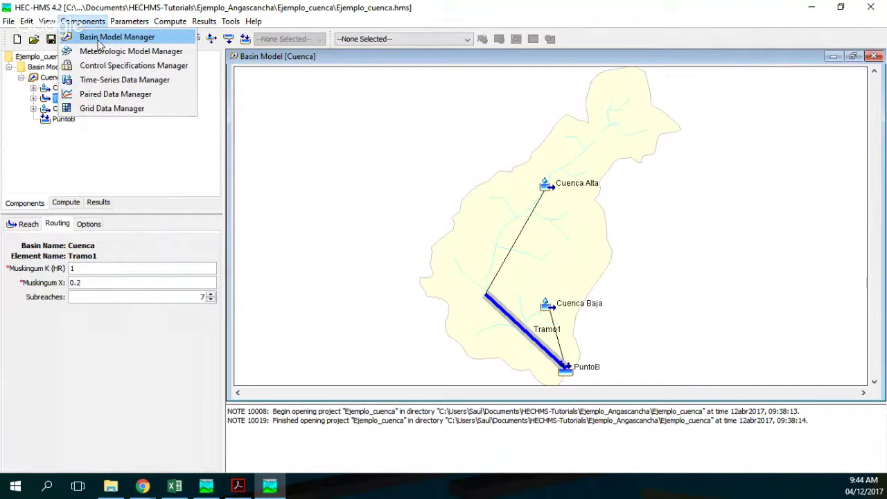
{"action": "left_click", "coordinate": [100, 81]}
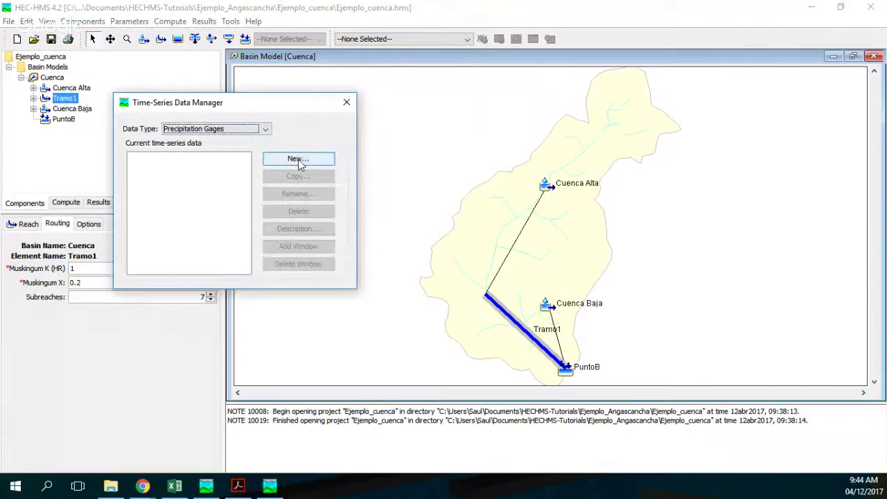
{"action": "left_click", "coordinate": [298, 159]}
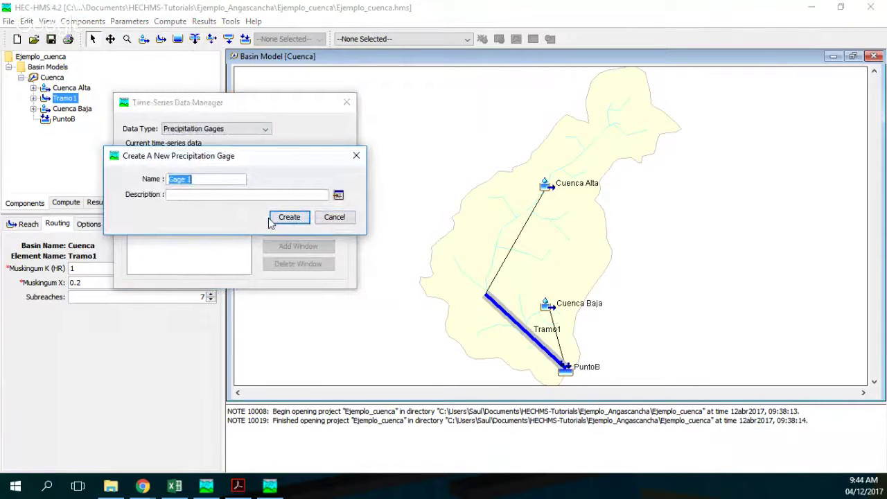
{"action": "type", "text": "Estacion_1"}
{"action": "left_click", "coordinate": [272, 219]}
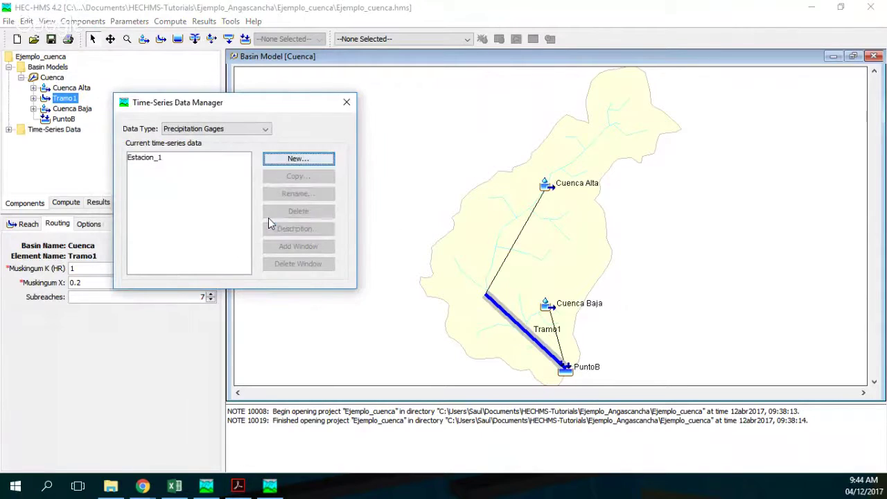
{"action": "left_click", "coordinate": [347, 102]}
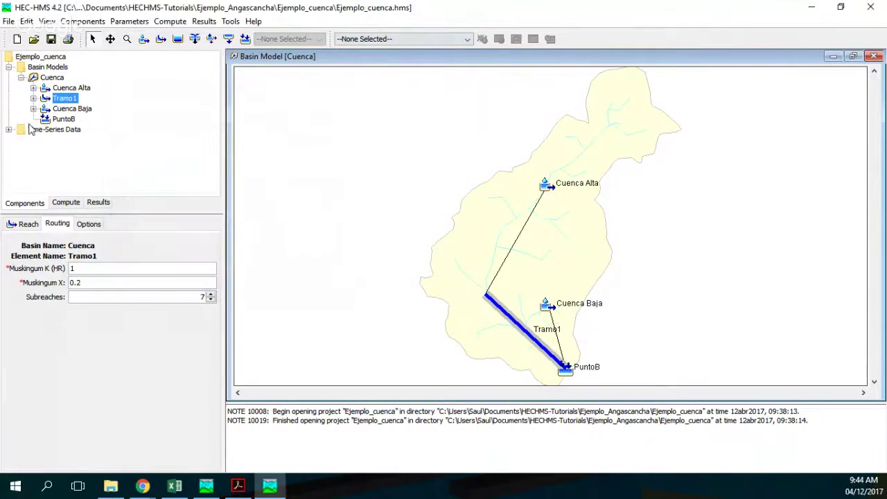
{"action": "left_click", "coordinate": [22, 140]}
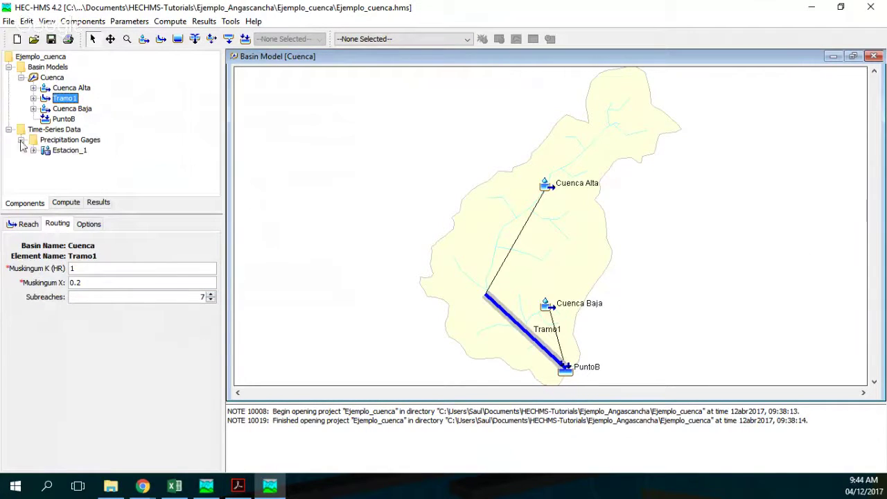
- Set gage Estacion_1's time interval to 1 Hour
{"action": "left_click", "coordinate": [58, 151]}
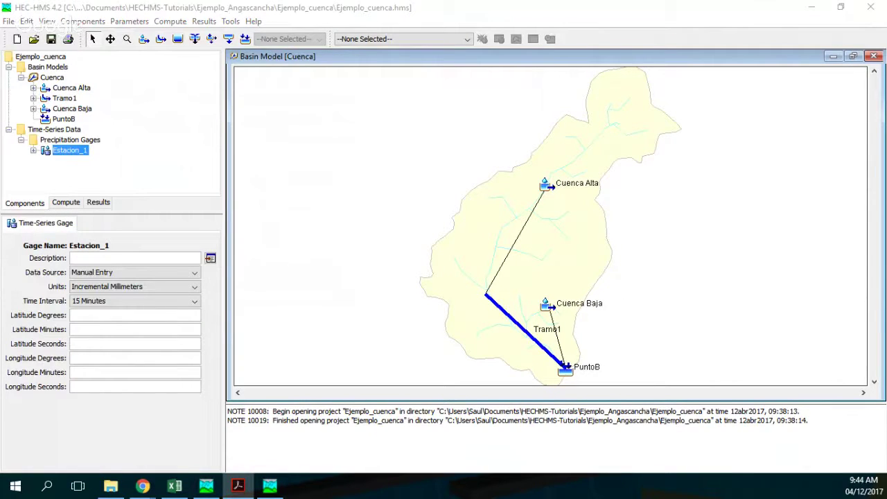
{"action": "left_click", "coordinate": [138, 303]}
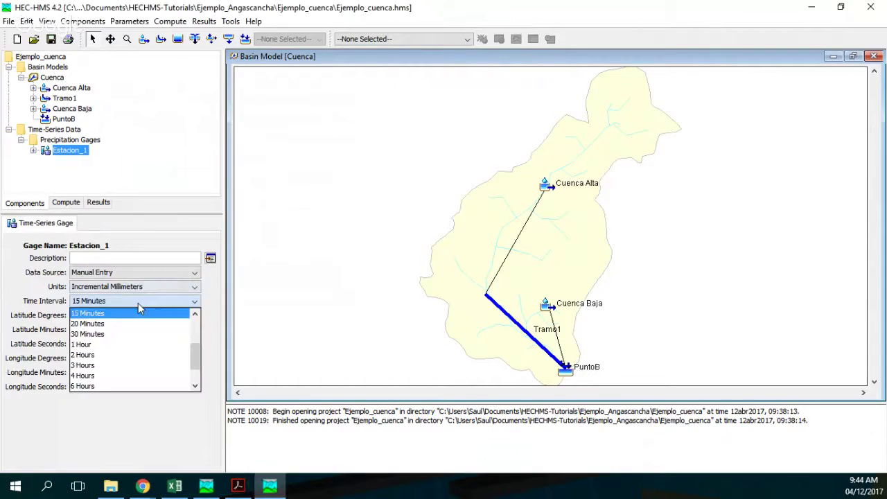
{"action": "left_click", "coordinate": [133, 346]}
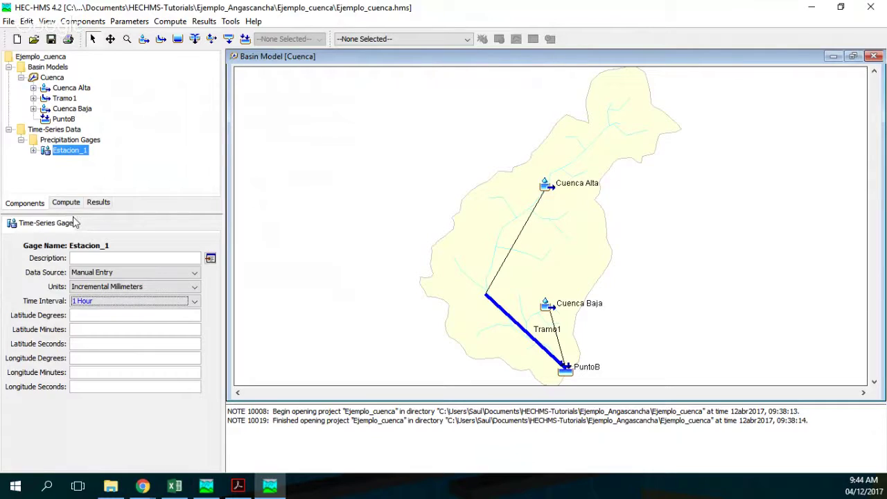
- Set Estacion_1's time window to run from 01ene2000 00:00 to 01ene2000 08:00
{"action": "double_click", "coordinate": [75, 152]}
{"action": "left_click", "coordinate": [96, 161]}
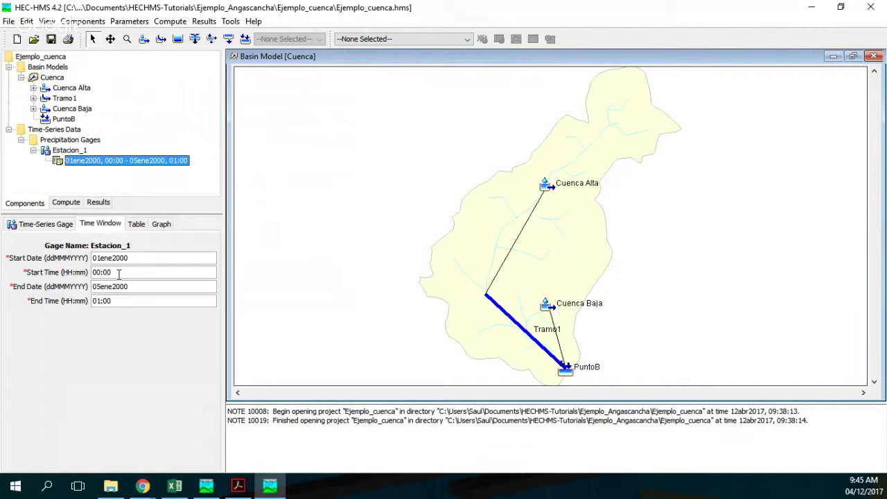
{"action": "left_click", "coordinate": [101, 288]}
{"action": "key", "text": "BackSpace"}
{"action": "type", "text": "1"}
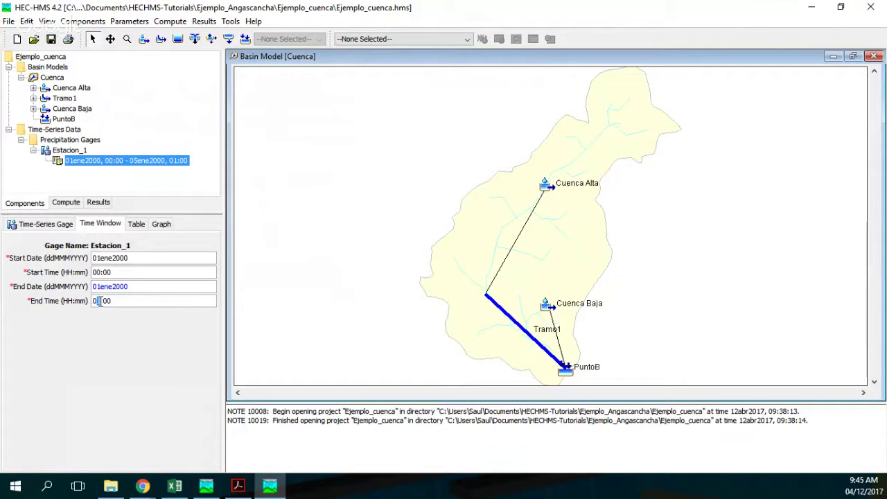
{"action": "type", "text": "8"}
{"action": "double_click", "coordinate": [110, 258]}
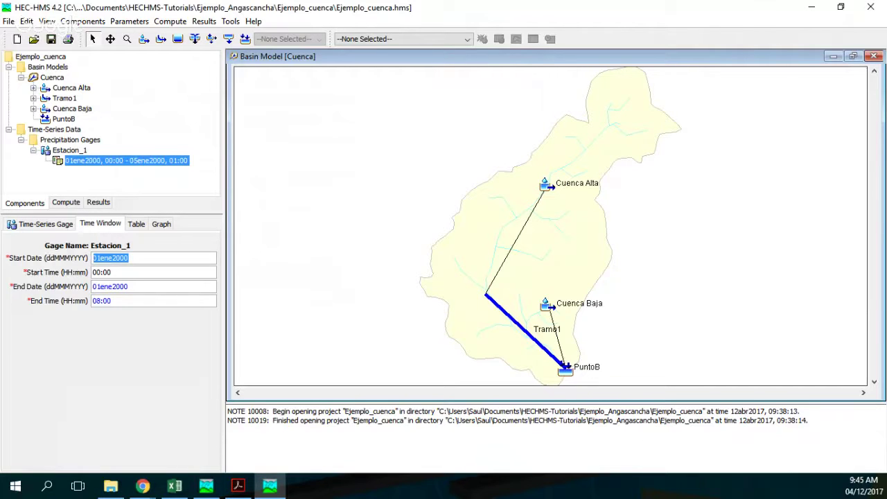
- In Estacion_1's precipitation table, enter 7, 25, 18 and 35 mm for 01:00–04:00
{"action": "left_click", "coordinate": [135, 223]}
{"action": "left_click", "coordinate": [181, 269]}
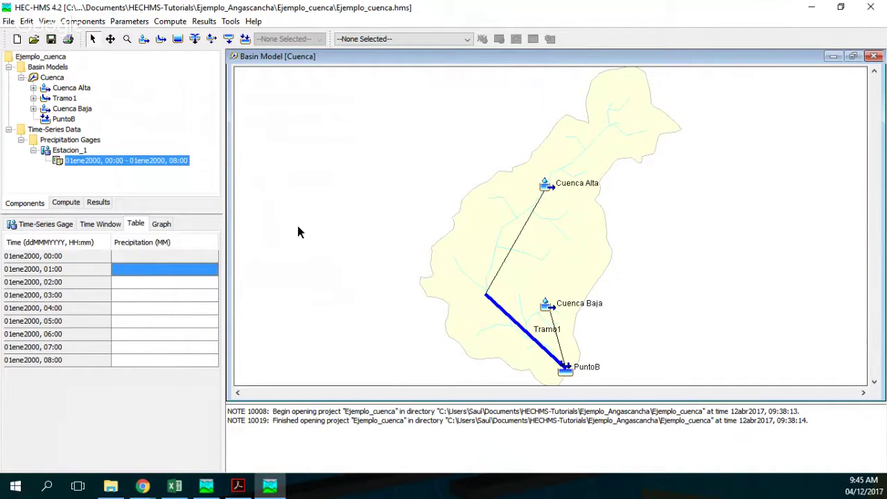
{"action": "type", "text": "7"}
{"action": "left_click", "coordinate": [198, 284]}
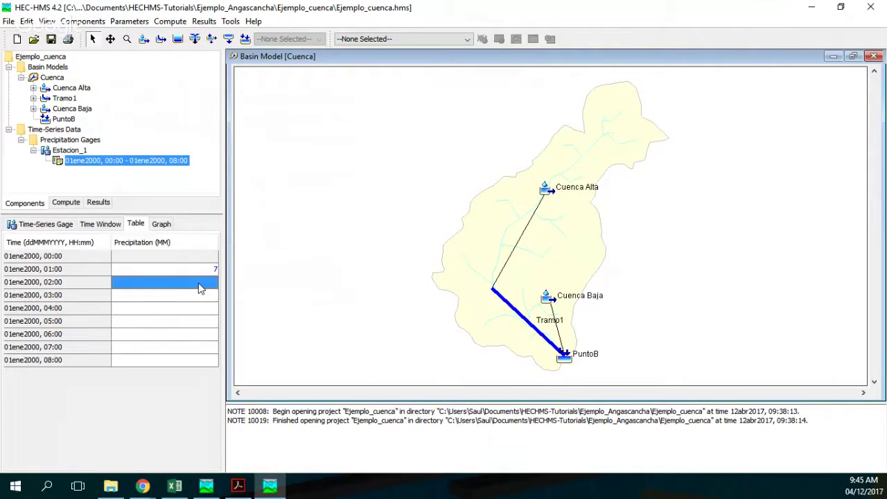
{"action": "type", "text": "25"}
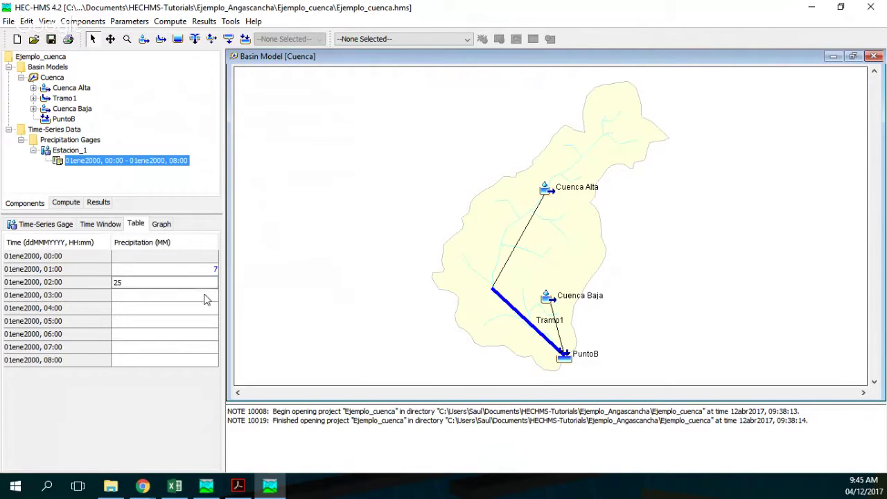
{"action": "left_click", "coordinate": [205, 298]}
{"action": "type", "text": "18"}
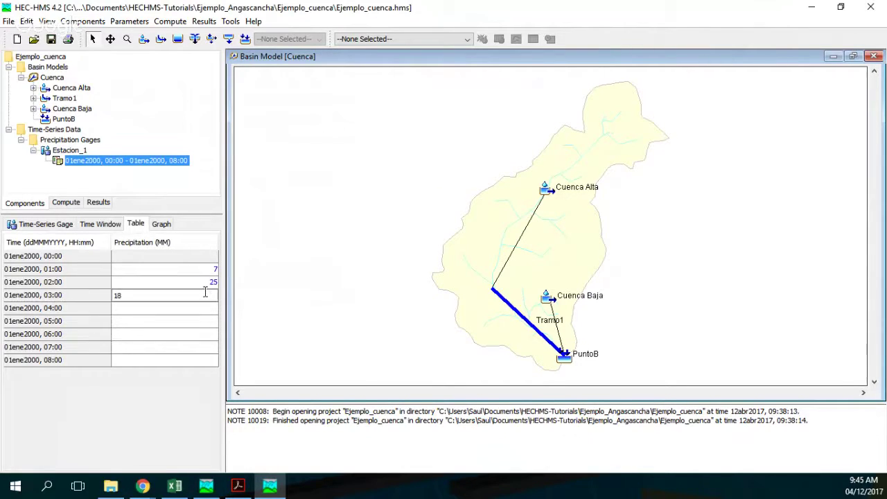
{"action": "left_click", "coordinate": [201, 314]}
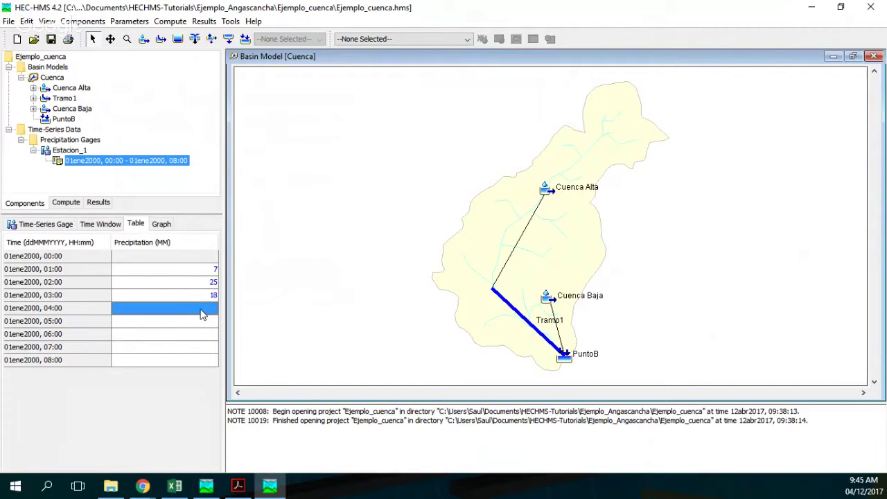
{"action": "type", "text": "35"}
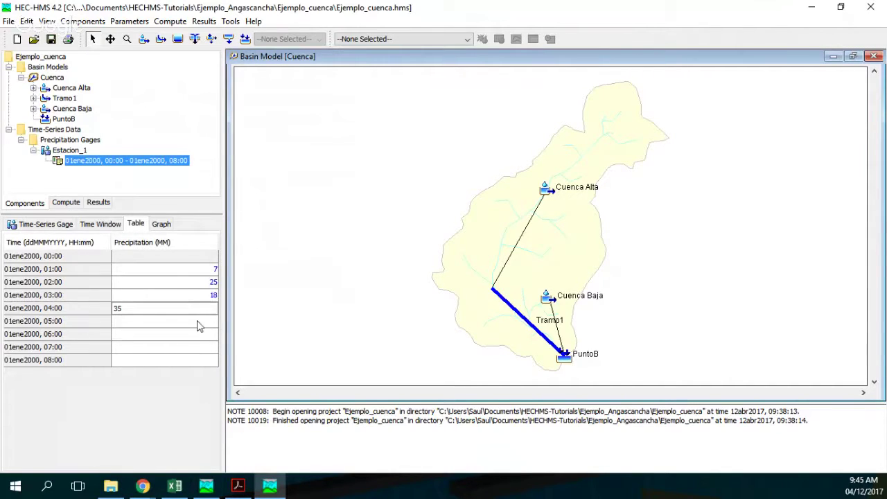
{"action": "left_click", "coordinate": [198, 323]}
- Enter 23, 28, 2 and 6 mm for Estacion_1's 05:00–08:00 rows
{"action": "type", "text": "23"}
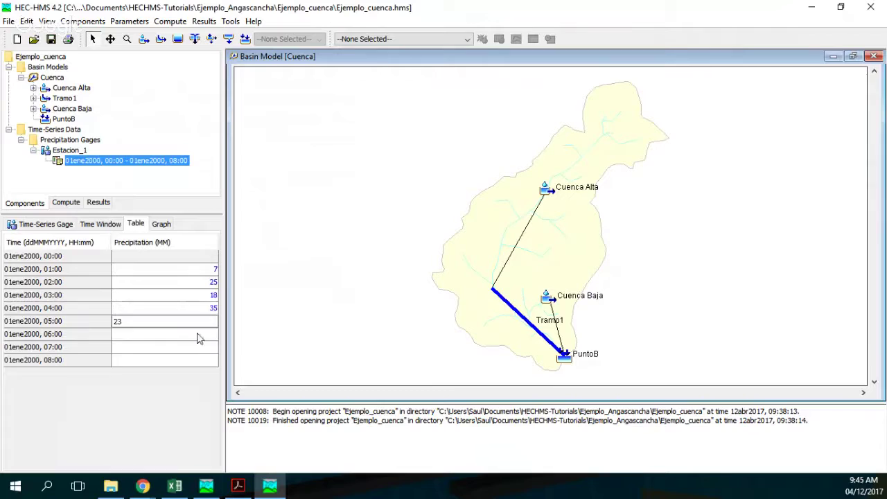
{"action": "left_click", "coordinate": [197, 337]}
{"action": "type", "text": "2"}
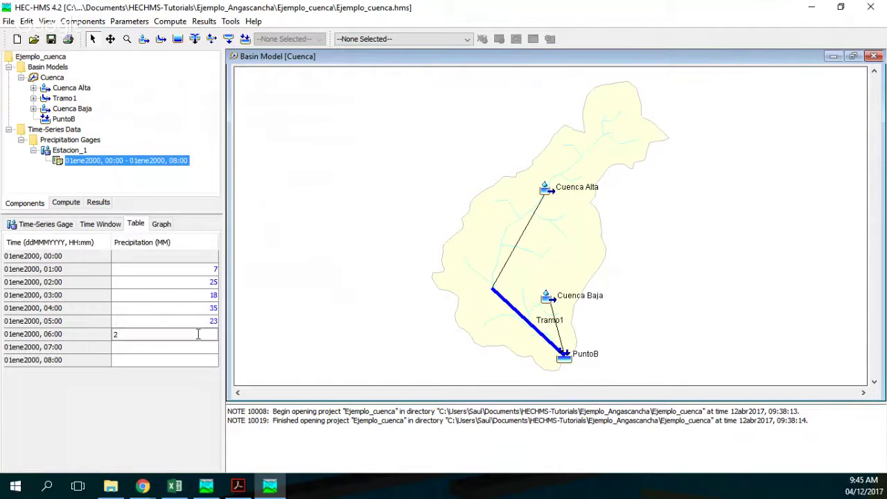
{"action": "type", "text": "8"}
{"action": "left_click", "coordinate": [195, 349]}
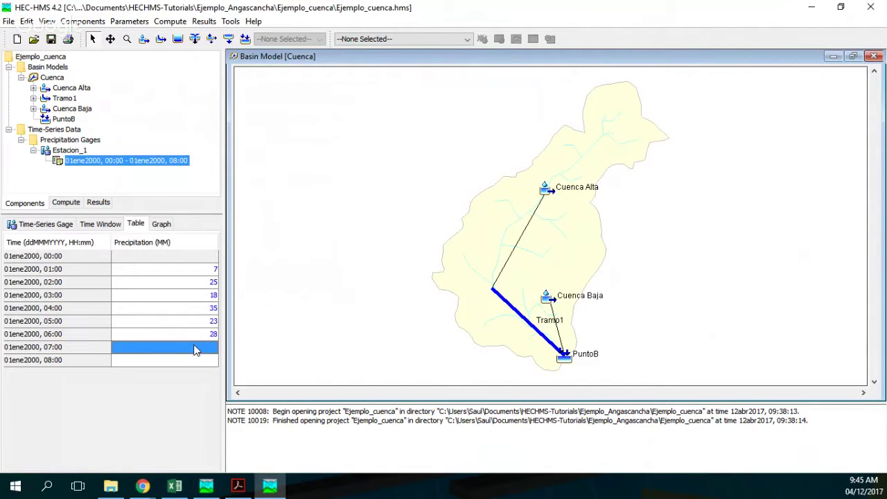
{"action": "type", "text": "2"}
{"action": "key", "text": "alt+Tab"}
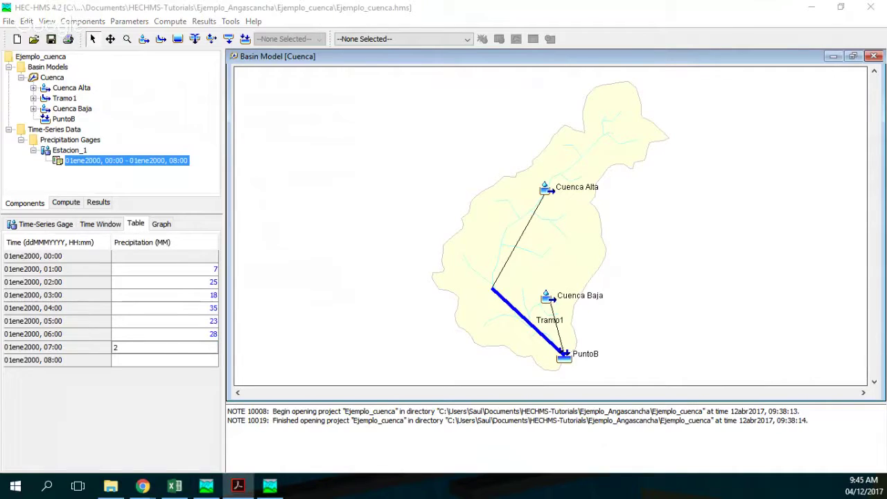
{"action": "left_click", "coordinate": [192, 362]}
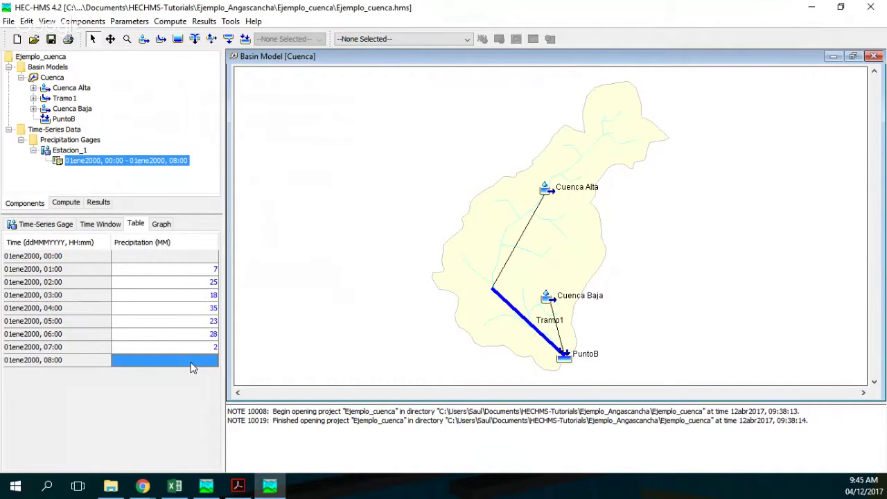
{"action": "type", "text": "6"}
{"action": "left_click", "coordinate": [189, 339]}
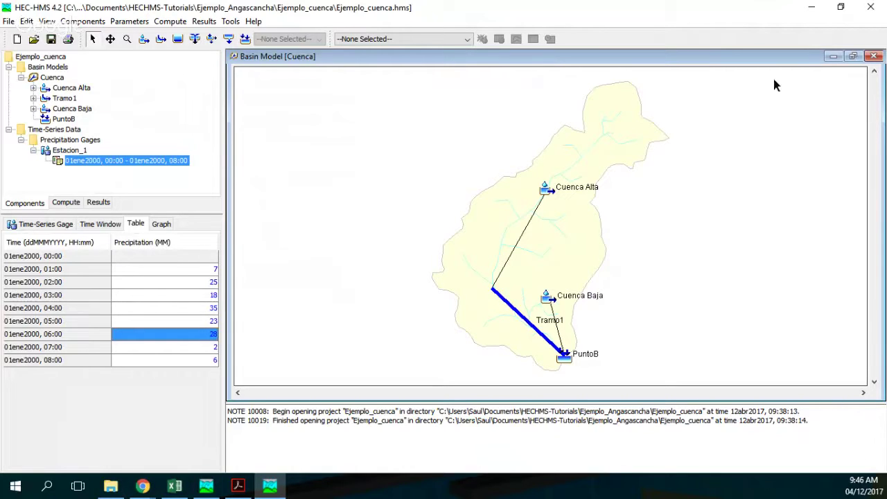
{"action": "key", "text": "alt+Tab"}
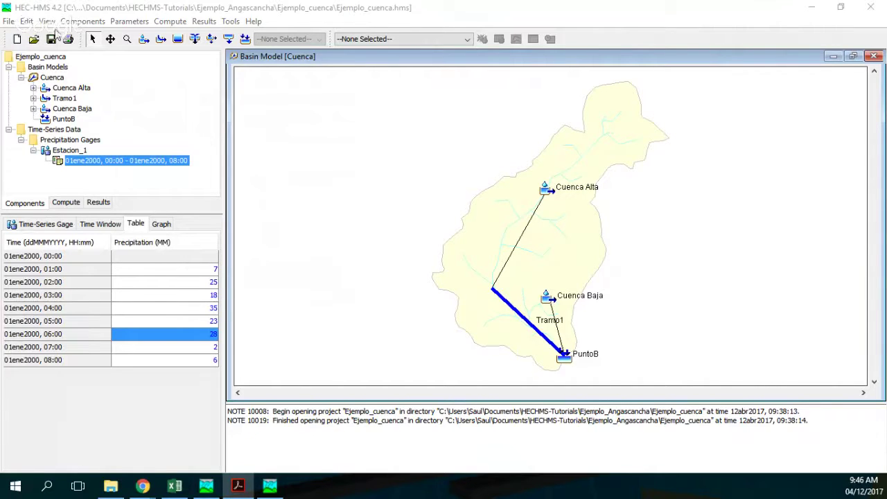
- Create a second precipitation gage named Estacion_2
{"action": "left_click", "coordinate": [79, 25]}
{"action": "left_click", "coordinate": [89, 82]}
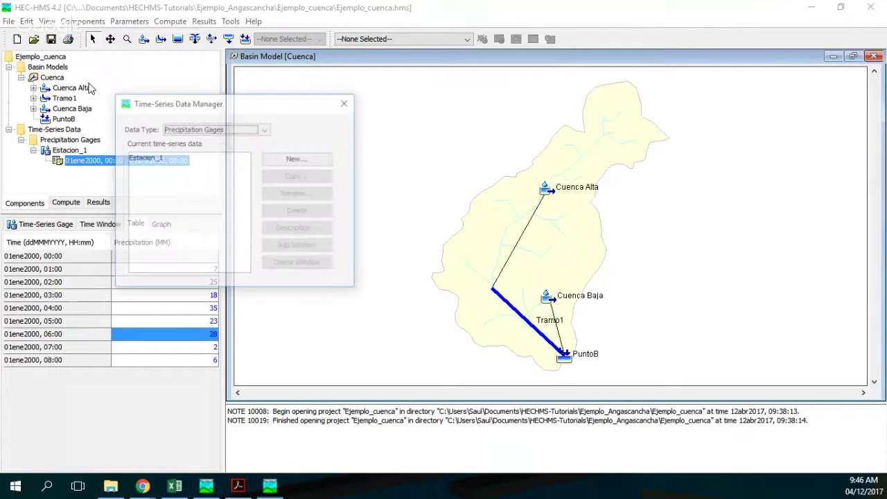
{"action": "left_click", "coordinate": [298, 159]}
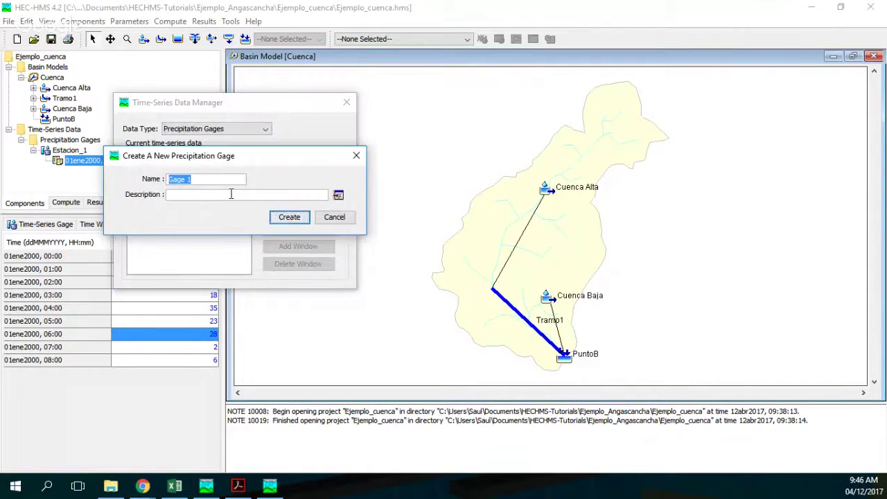
{"action": "type", "text": "Estc"}
{"action": "type", "text": "cion_2"}
{"action": "key", "text": "Return"}
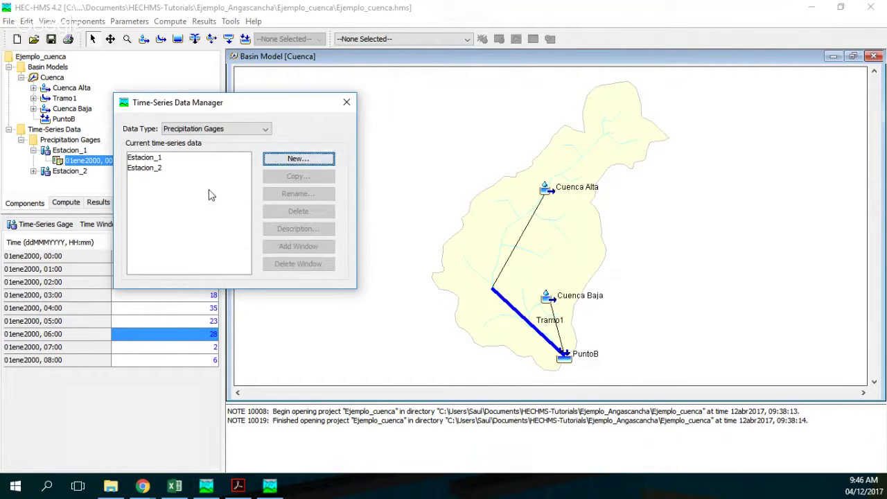
{"action": "left_click", "coordinate": [353, 104]}
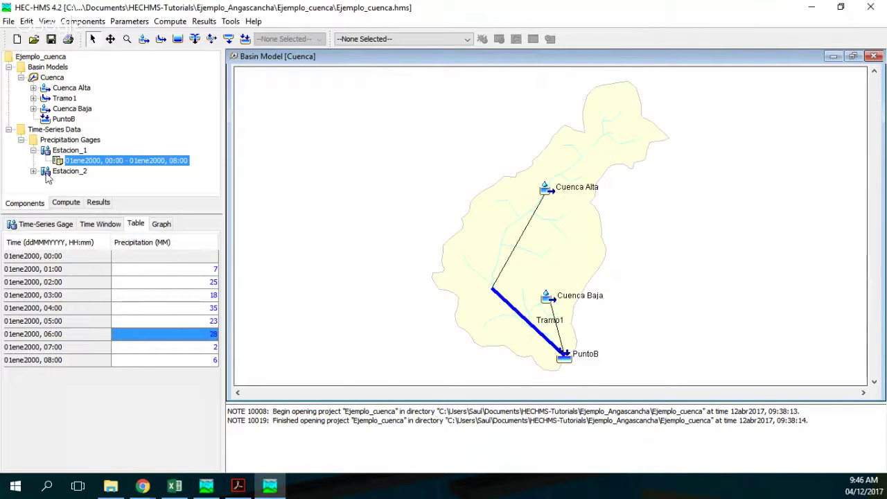
- Give Estacion_2 a 1 Hour interval over 01ene2000 00:00–08:00 and show its empty table
{"action": "left_click", "coordinate": [34, 171]}
{"action": "left_click", "coordinate": [88, 183]}
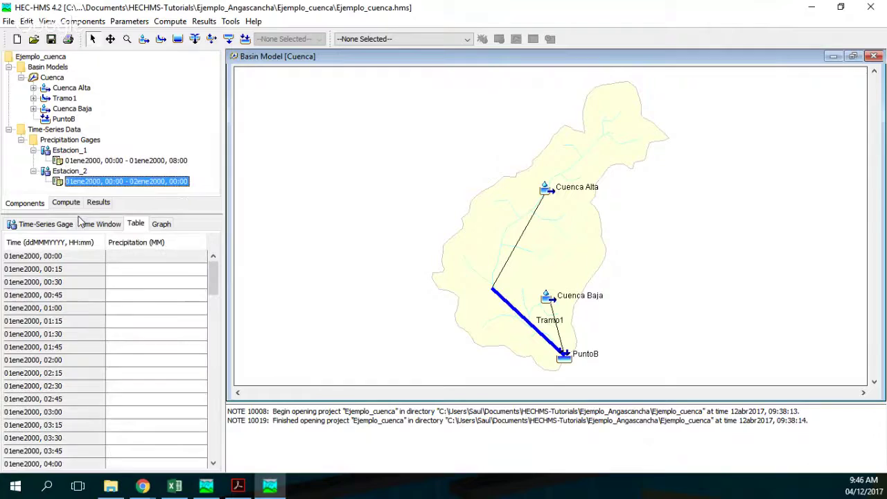
{"action": "left_click", "coordinate": [99, 303]}
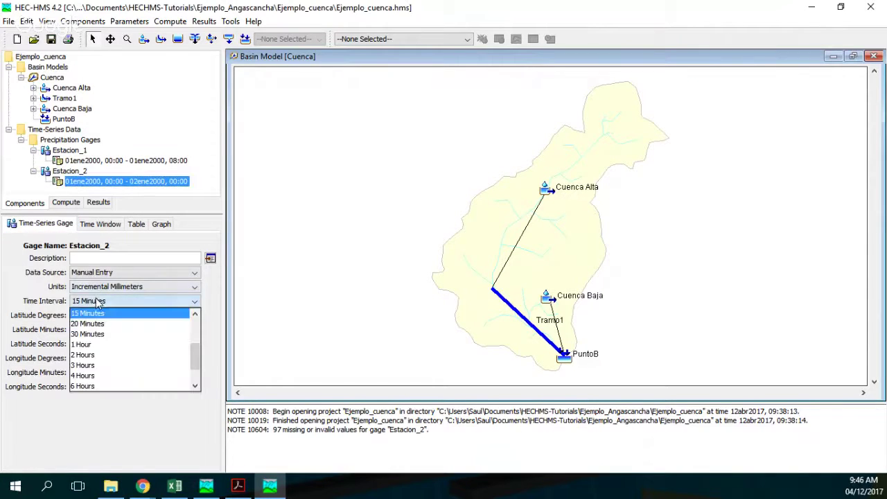
{"action": "left_click", "coordinate": [105, 346]}
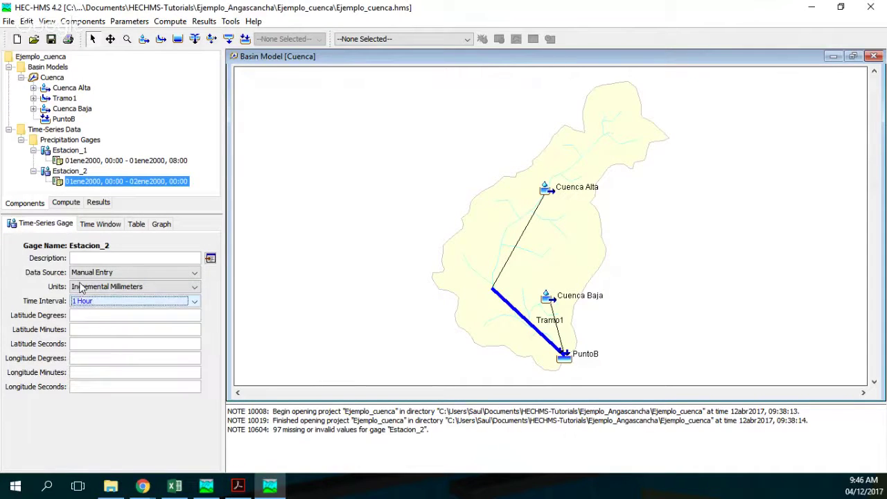
{"action": "left_click", "coordinate": [100, 225]}
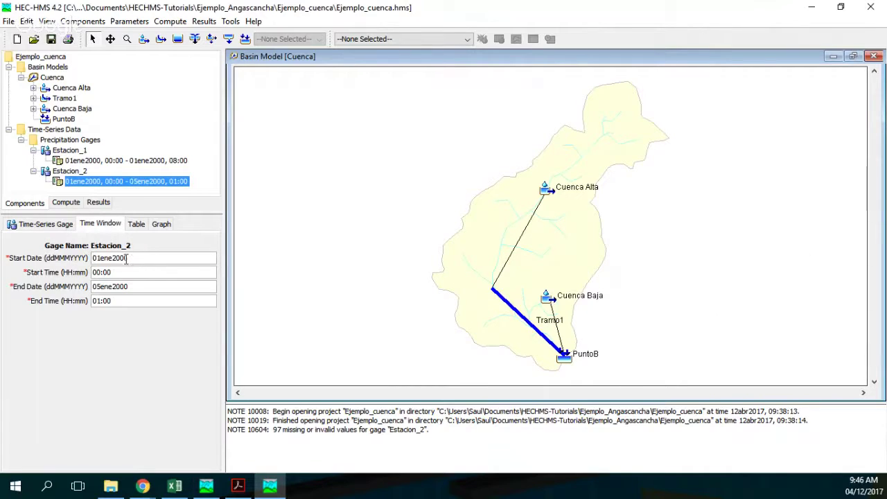
{"action": "left_click", "coordinate": [103, 301]}
{"action": "left_click", "coordinate": [48, 224]}
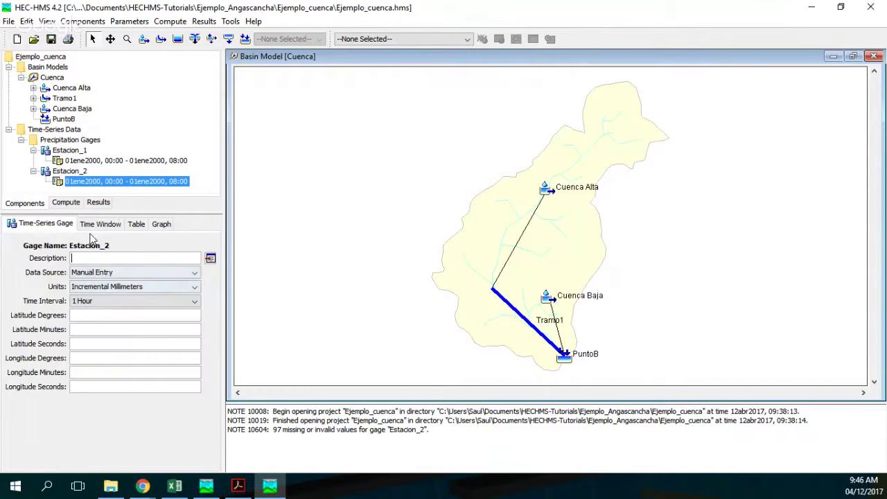
{"action": "left_click", "coordinate": [100, 224]}
{"action": "left_click", "coordinate": [135, 224]}
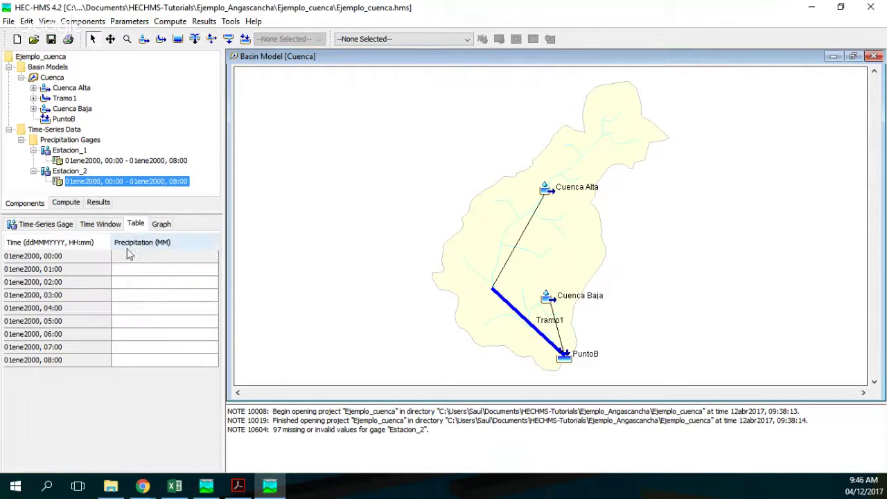
- Enter 4, 26, 14 and 30 mm for Estacion_2's 01:00–04:00 precipitation
{"action": "left_click", "coordinate": [138, 255]}
{"action": "left_click", "coordinate": [156, 269]}
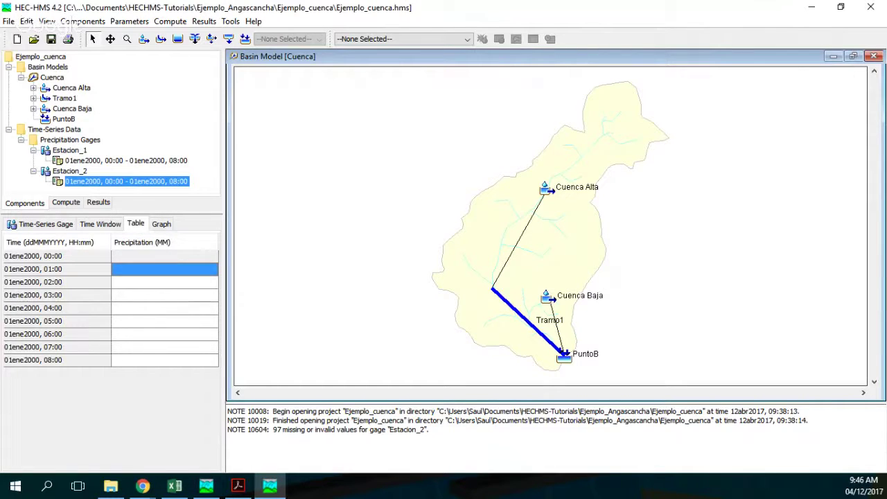
{"action": "type", "text": "4"}
{"action": "key", "text": "Return"}
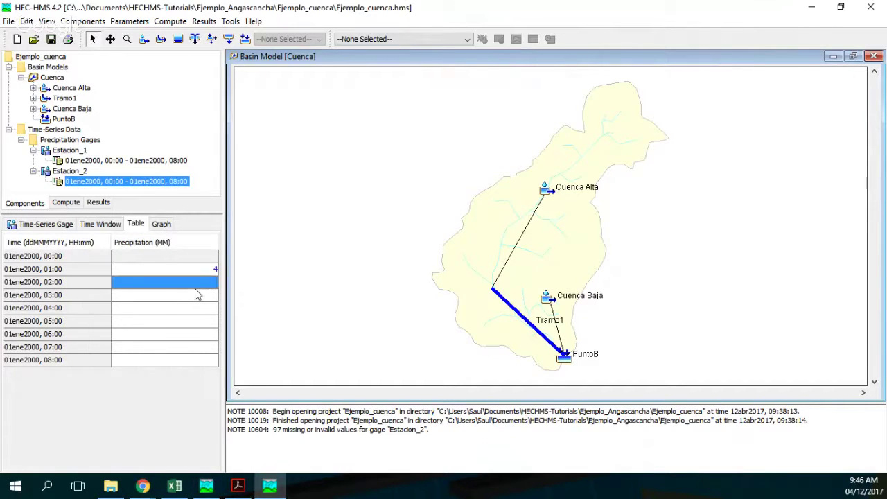
{"action": "type", "text": "26"}
{"action": "key", "text": "Return"}
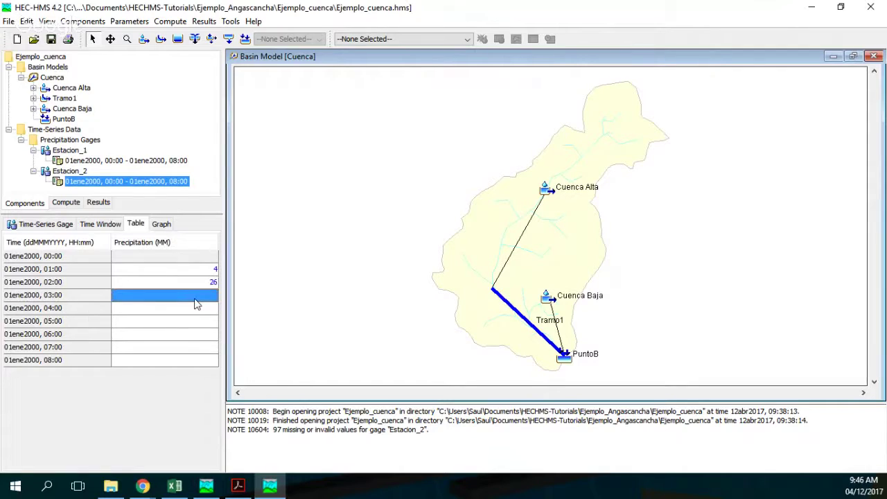
{"action": "type", "text": "14"}
{"action": "key", "text": "Return"}
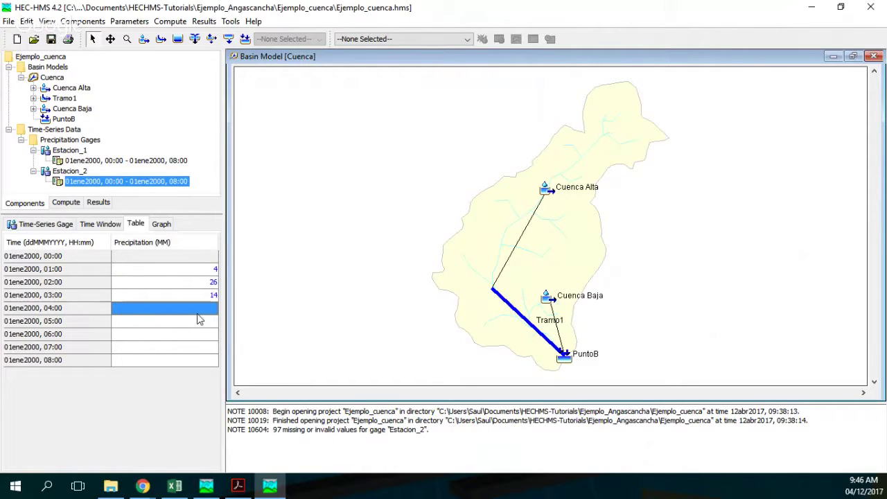
{"action": "type", "text": "30"}
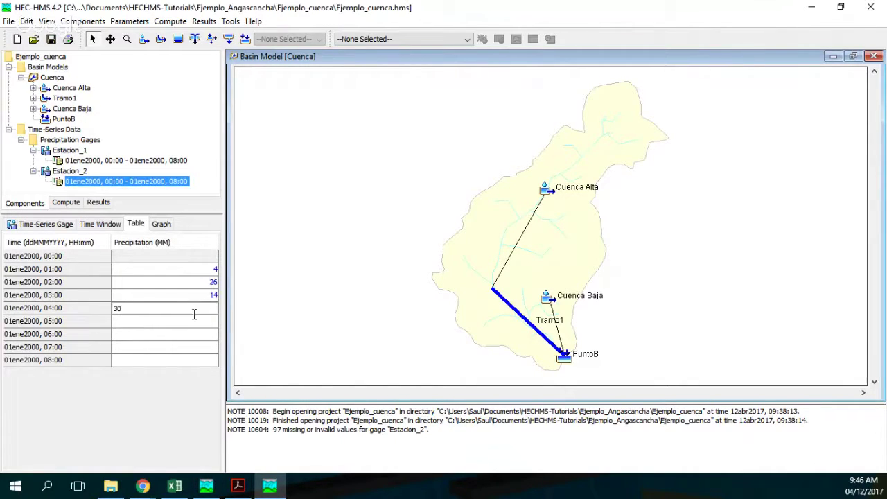
{"action": "key", "text": "Return"}
- Enter 18, 25, 3 and 4 mm for 05:00–08:00 and view the hyetograph graph
{"action": "type", "text": "18"}
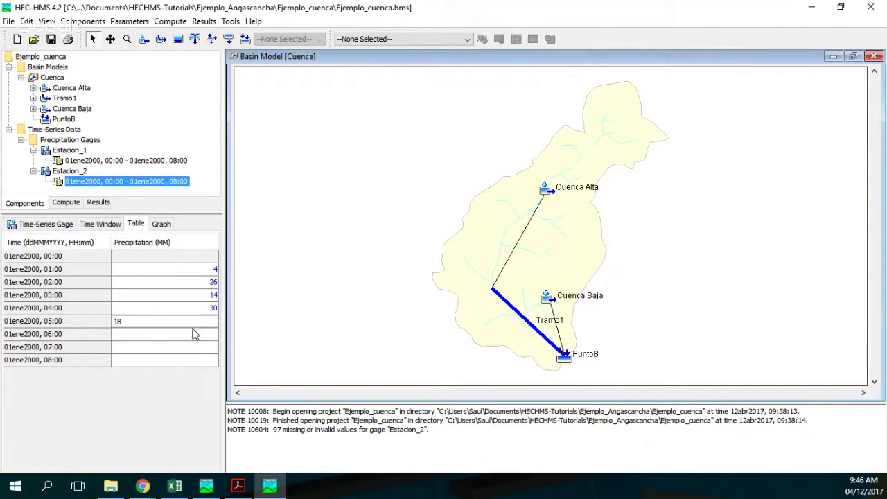
{"action": "key", "text": "Return"}
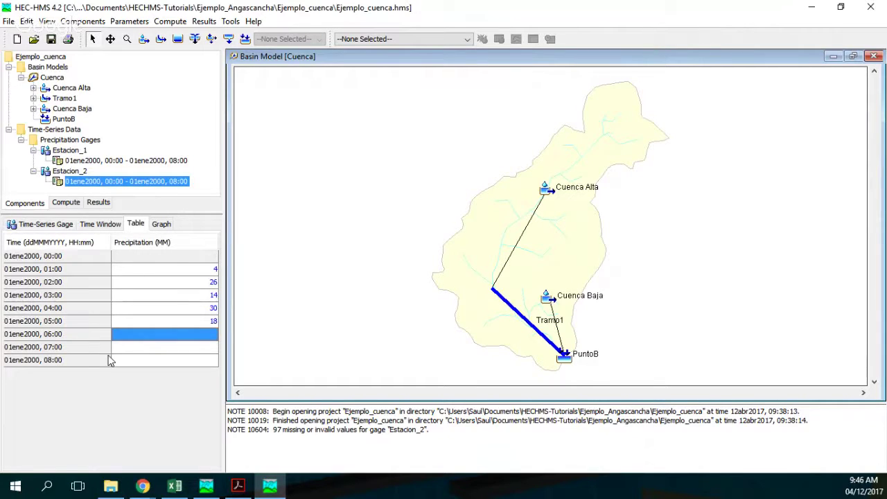
{"action": "type", "text": "25"}
{"action": "left_click", "coordinate": [152, 346]}
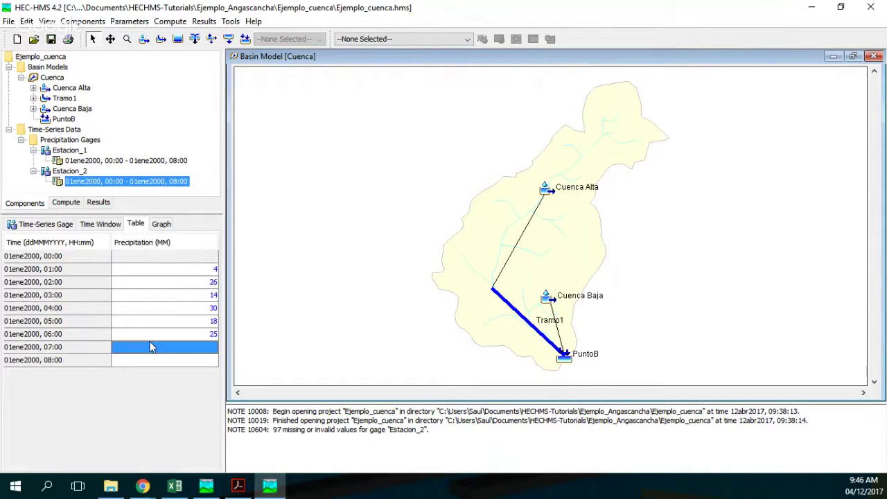
{"action": "type", "text": "3"}
{"action": "left_click", "coordinate": [150, 362]}
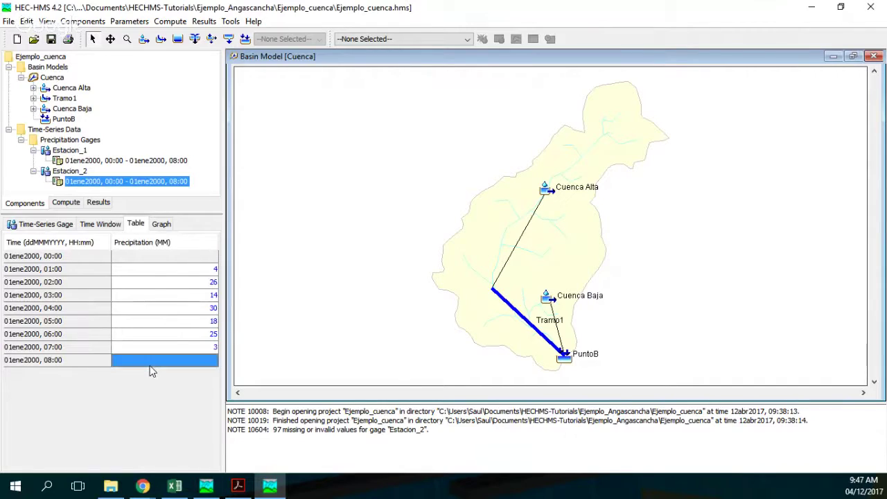
{"action": "type", "text": "4"}
{"action": "left_click", "coordinate": [155, 309]}
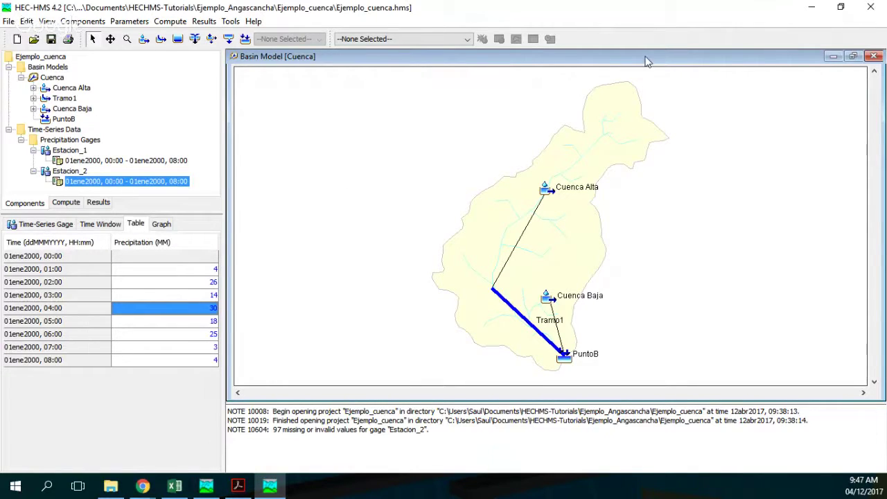
{"action": "left_click", "coordinate": [161, 224]}
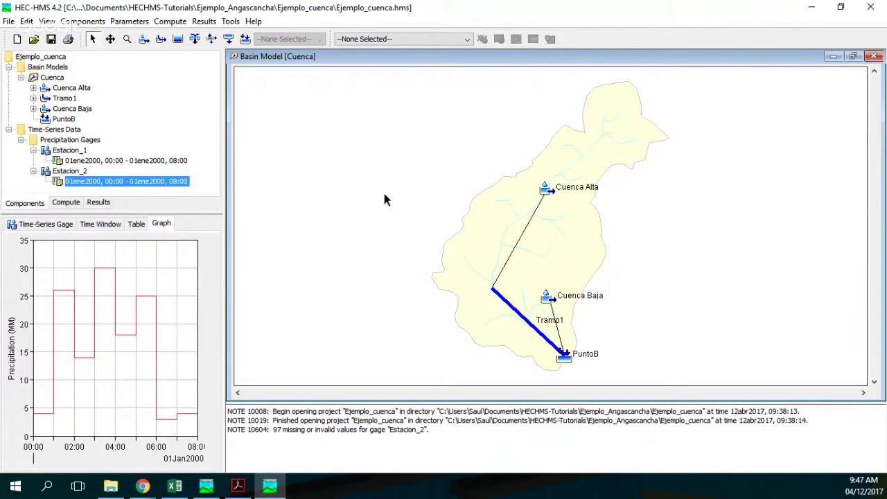
- Create meteorologic model Met 1 in the Meteorologic Model Manager and open its settings
{"action": "left_click", "coordinate": [69, 23]}
{"action": "left_click", "coordinate": [83, 50]}
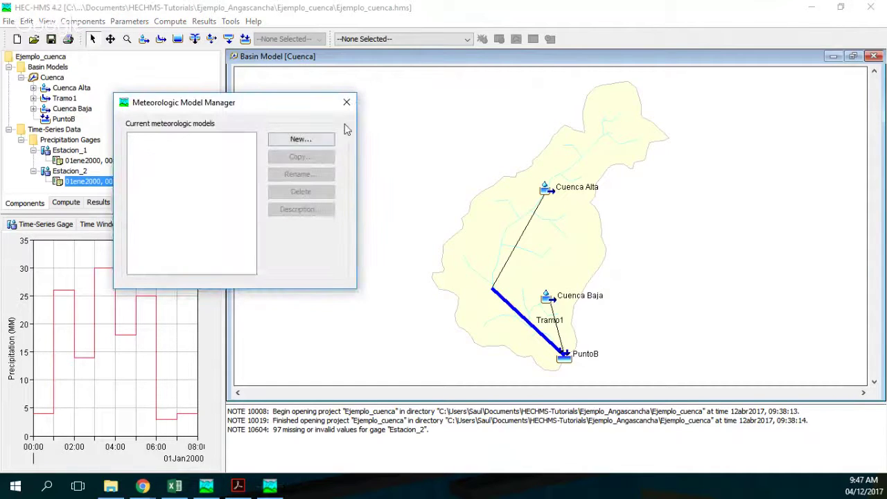
{"action": "left_click", "coordinate": [301, 139]}
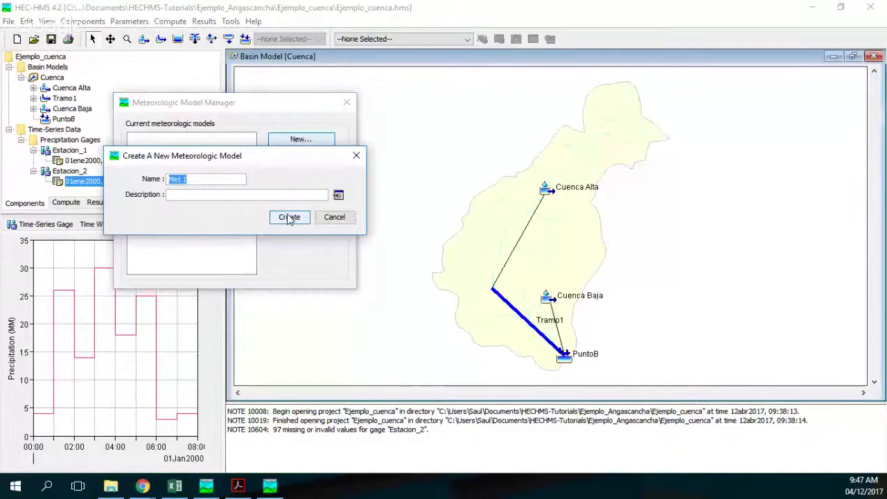
{"action": "left_click", "coordinate": [287, 215]}
{"action": "left_click", "coordinate": [347, 102]}
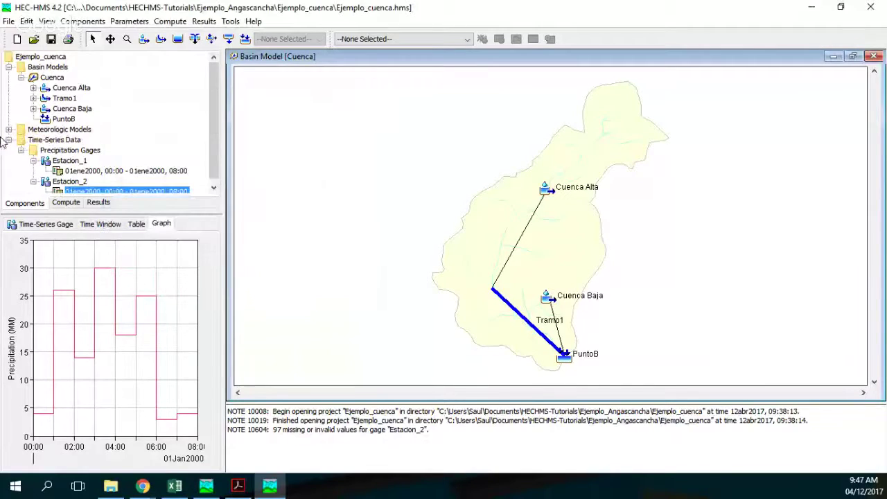
{"action": "left_click", "coordinate": [8, 140]}
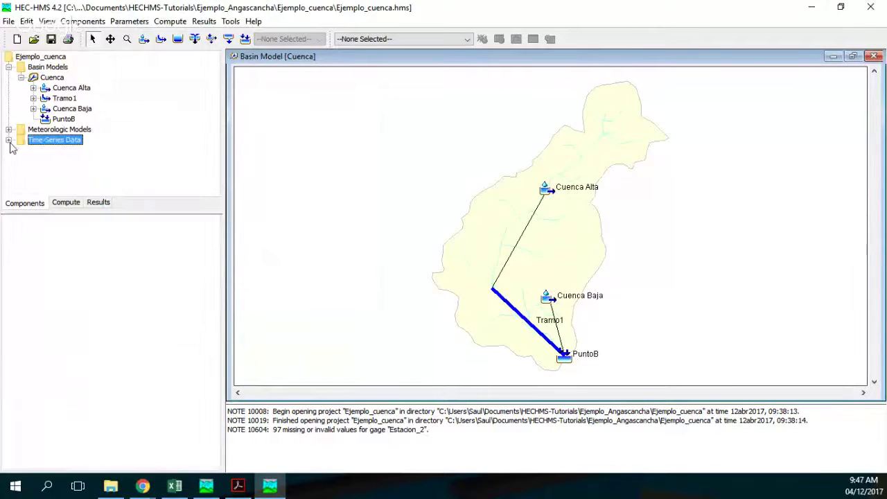
{"action": "left_click", "coordinate": [8, 67]}
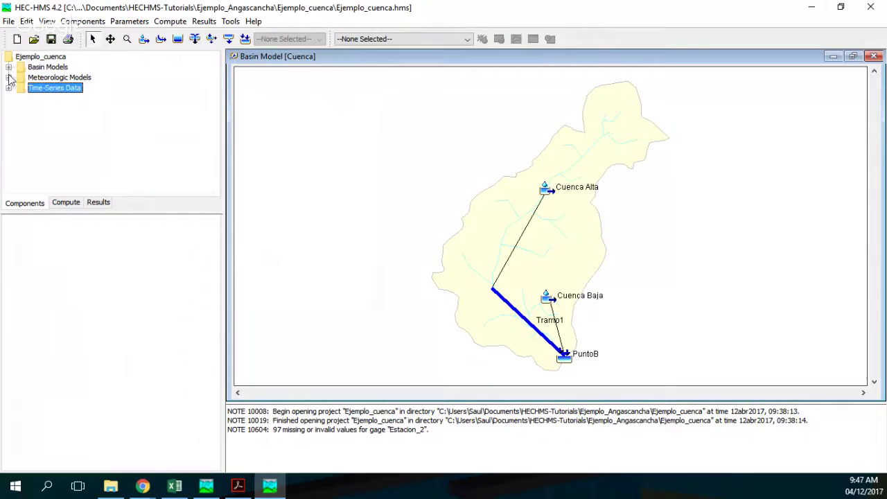
{"action": "left_click", "coordinate": [8, 77]}
{"action": "left_click", "coordinate": [47, 90]}
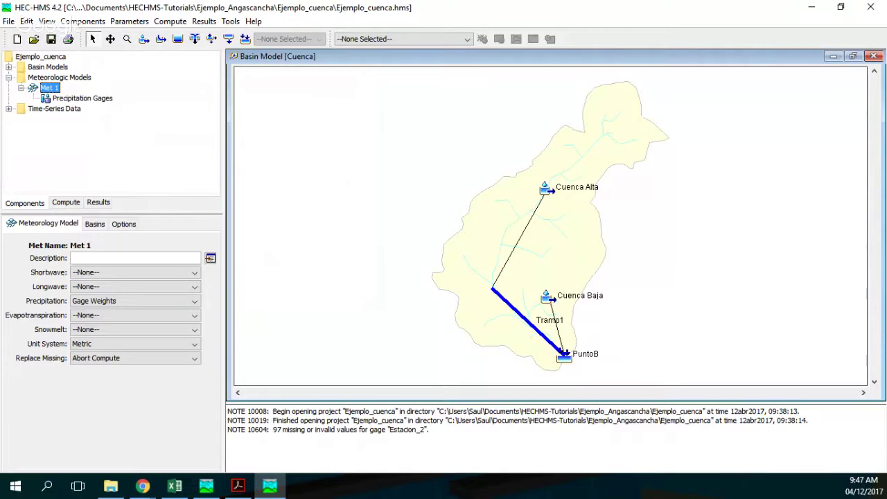
- Switch Met 1's precipitation to Specified Hyetograph and set Replace Missing to Set To Default
{"action": "left_click", "coordinate": [139, 301]}
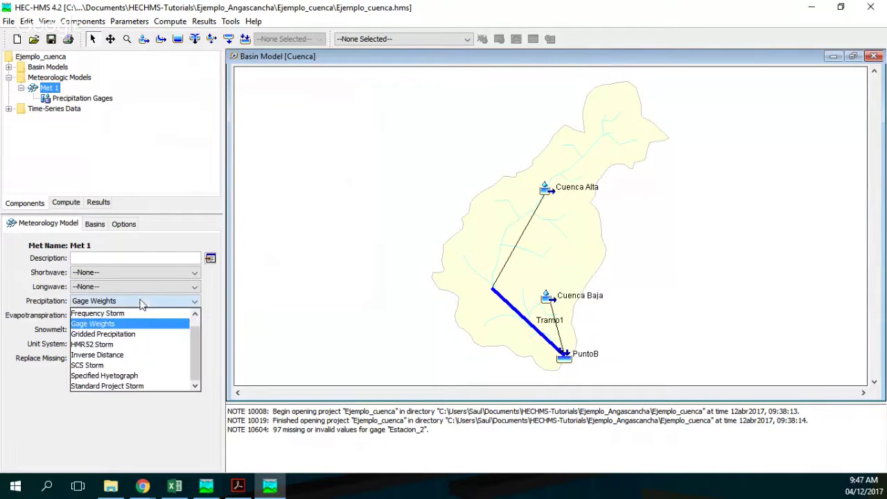
{"action": "left_click", "coordinate": [146, 376]}
{"action": "left_click", "coordinate": [85, 378]}
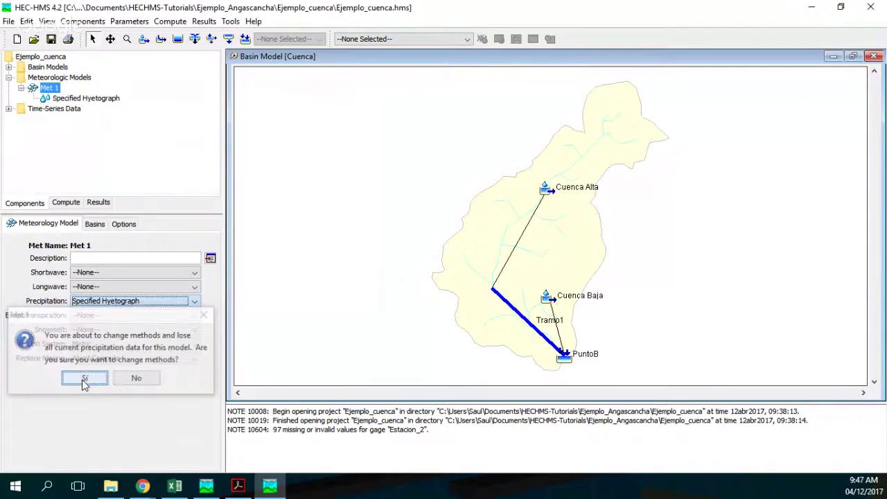
{"action": "left_click", "coordinate": [93, 358]}
{"action": "left_click", "coordinate": [93, 380]}
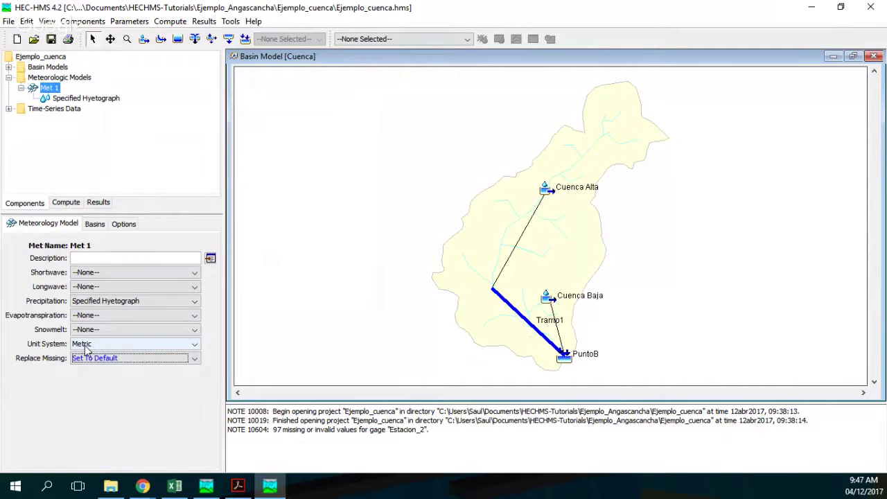
- Set Include Subbasins to Yes for the Cuenca basin in Met 1
{"action": "left_click", "coordinate": [95, 223]}
{"action": "left_click", "coordinate": [164, 269]}
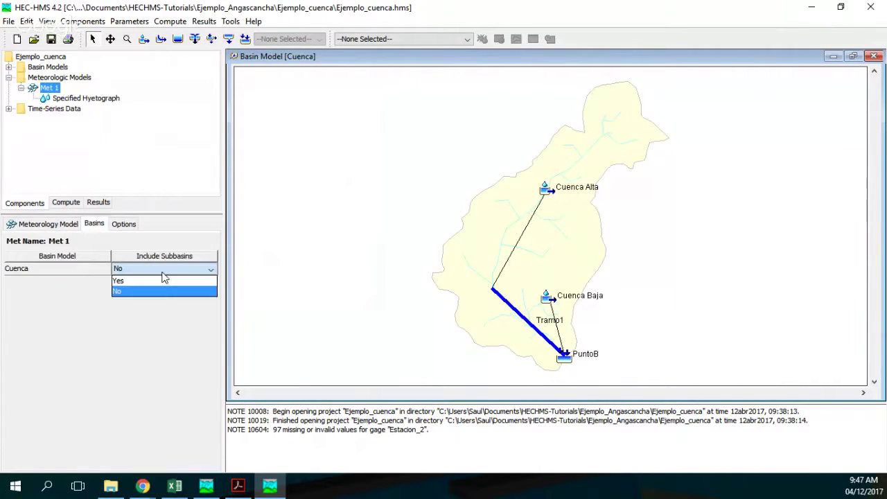
{"action": "left_click", "coordinate": [163, 280]}
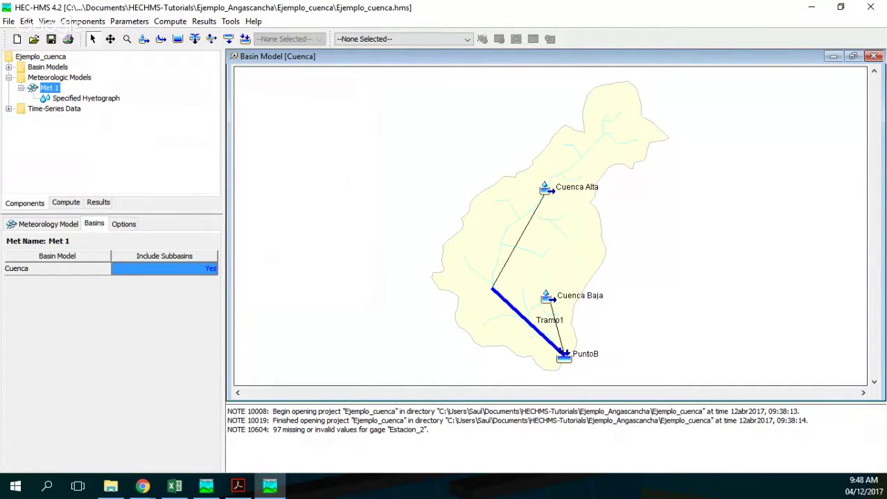
{"action": "key", "text": "alt+Tab"}
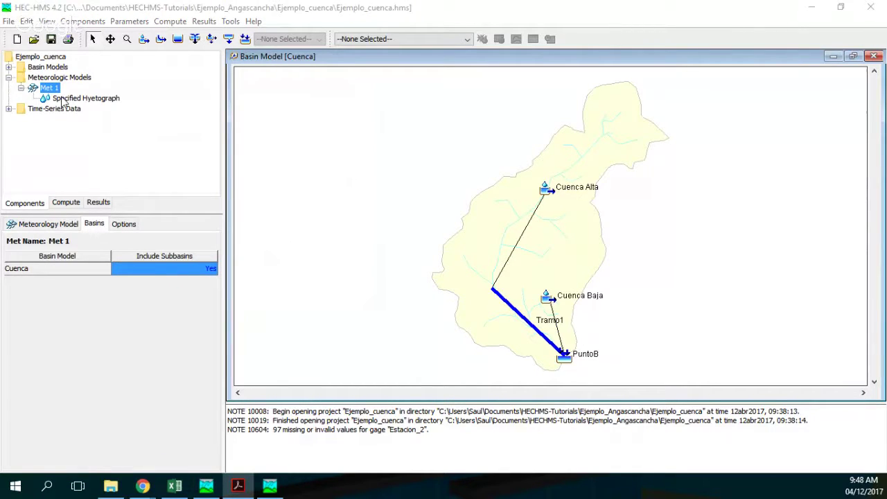
- Assign gage Estacion_1 to Cuenca Alta and Estacion_2 to Cuenca Baja
{"action": "left_click", "coordinate": [88, 99]}
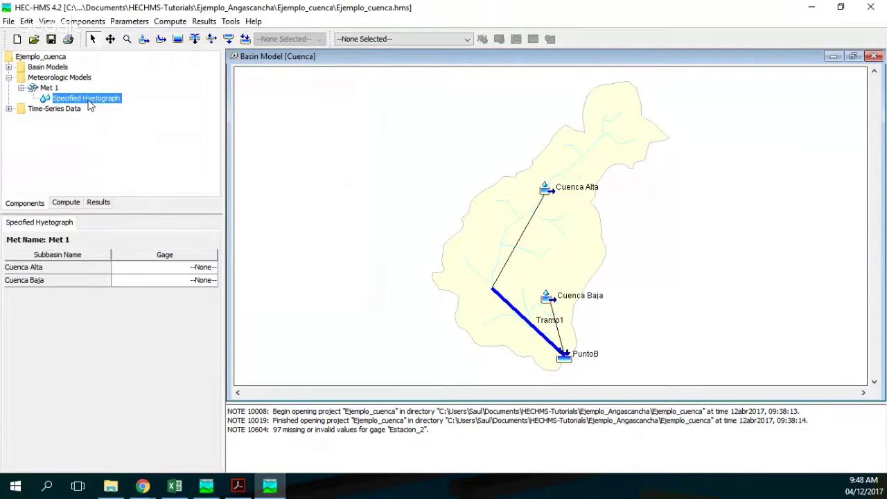
{"action": "left_click", "coordinate": [189, 268]}
{"action": "left_click", "coordinate": [181, 290]}
{"action": "left_click", "coordinate": [177, 280]}
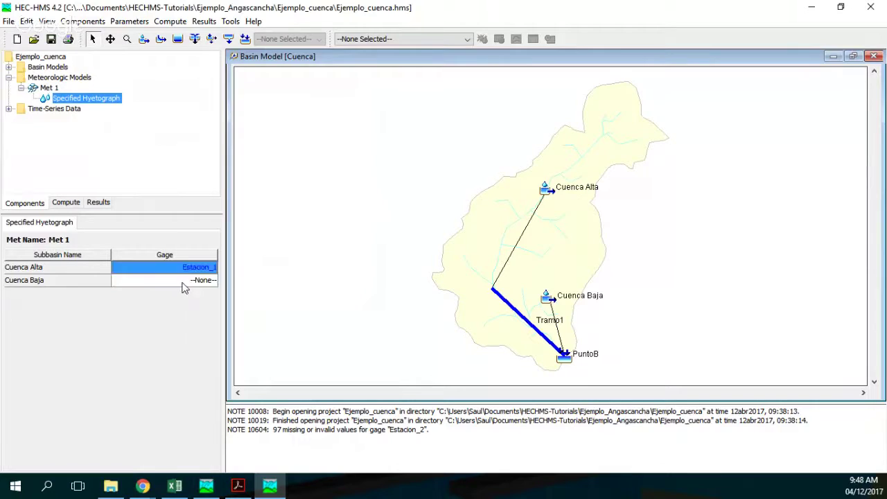
{"action": "left_click", "coordinate": [177, 280]}
{"action": "left_click", "coordinate": [173, 312]}
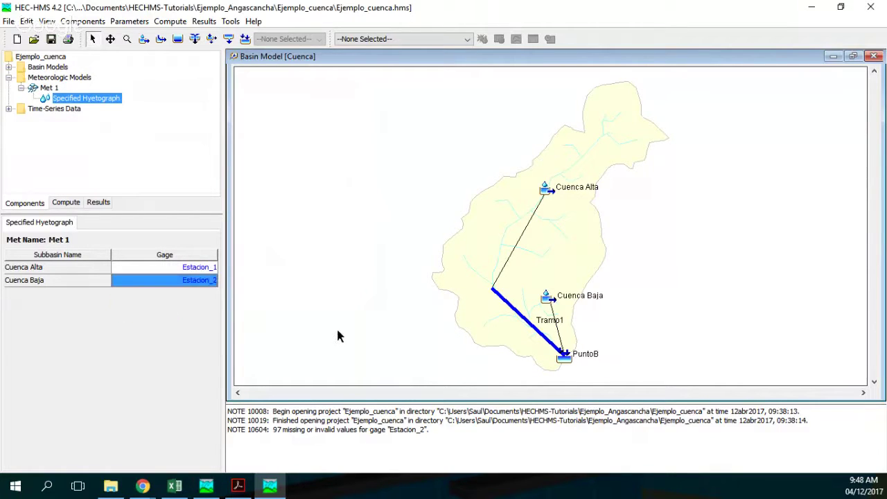
{"action": "left_click", "coordinate": [238, 485]}
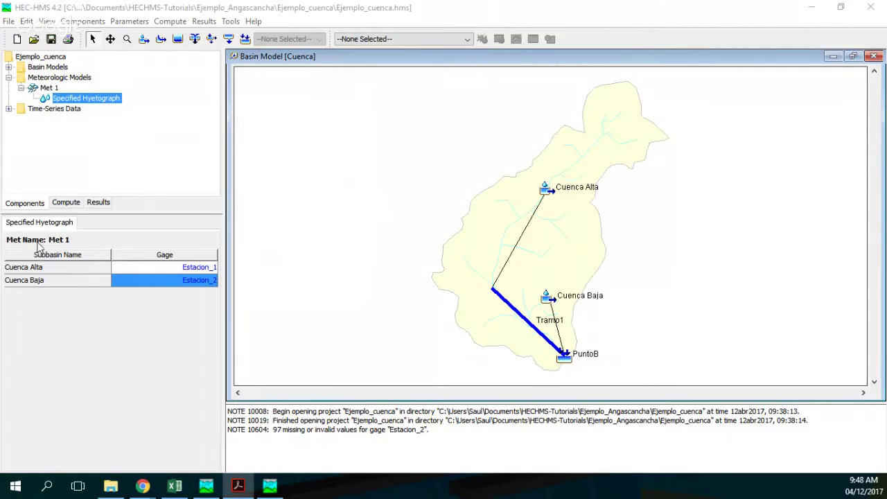
- Create control specification Control 1 and open it for editing
{"action": "left_click", "coordinate": [84, 22]}
{"action": "left_click", "coordinate": [104, 65]}
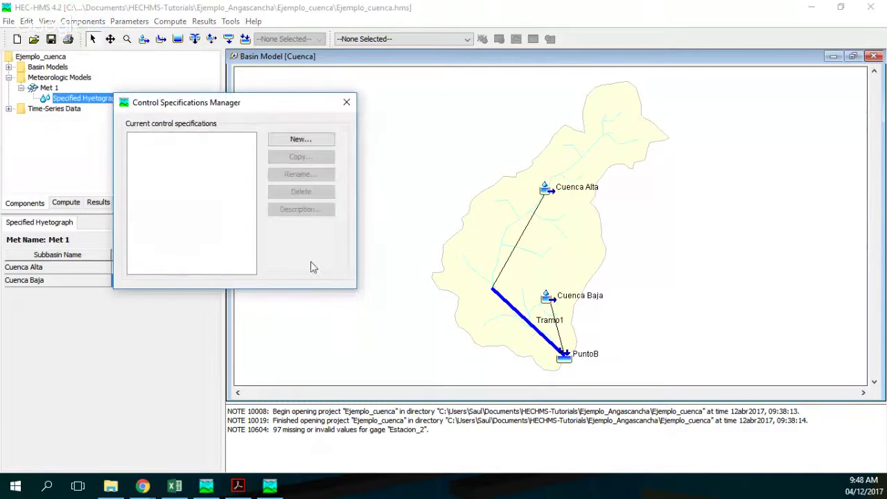
{"action": "left_click", "coordinate": [300, 142]}
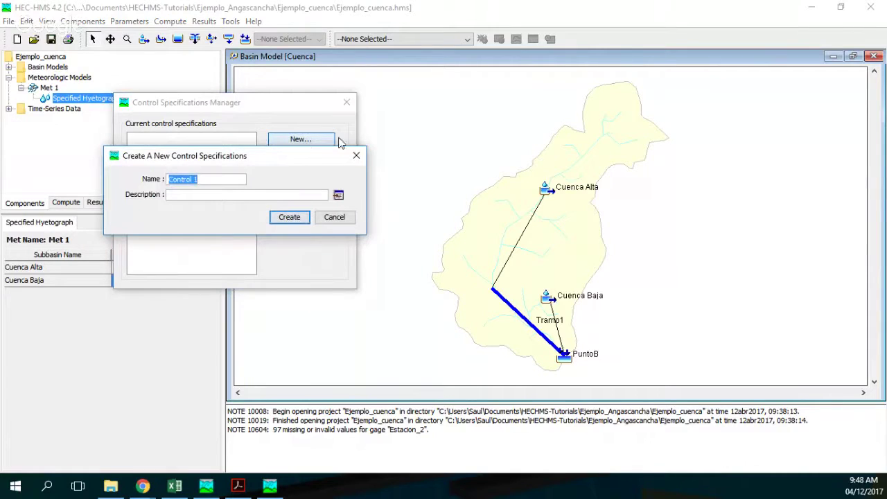
{"action": "left_click", "coordinate": [307, 221]}
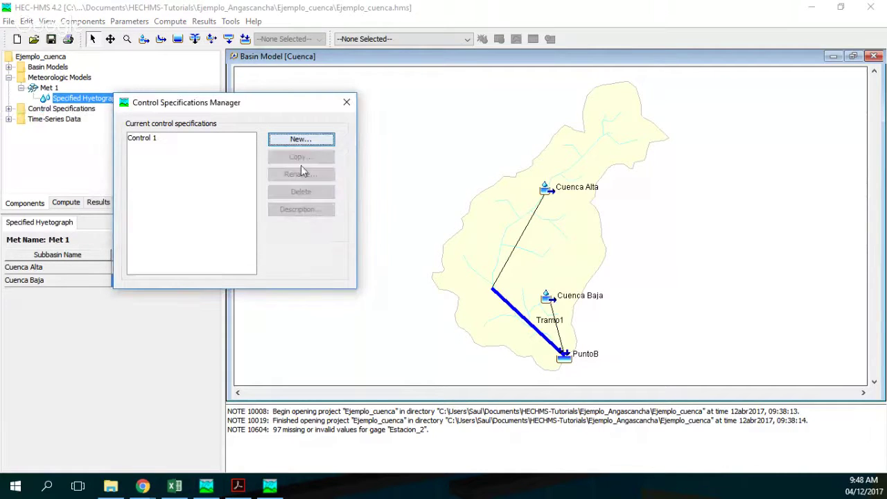
{"action": "left_click", "coordinate": [346, 103]}
{"action": "left_click", "coordinate": [9, 109]}
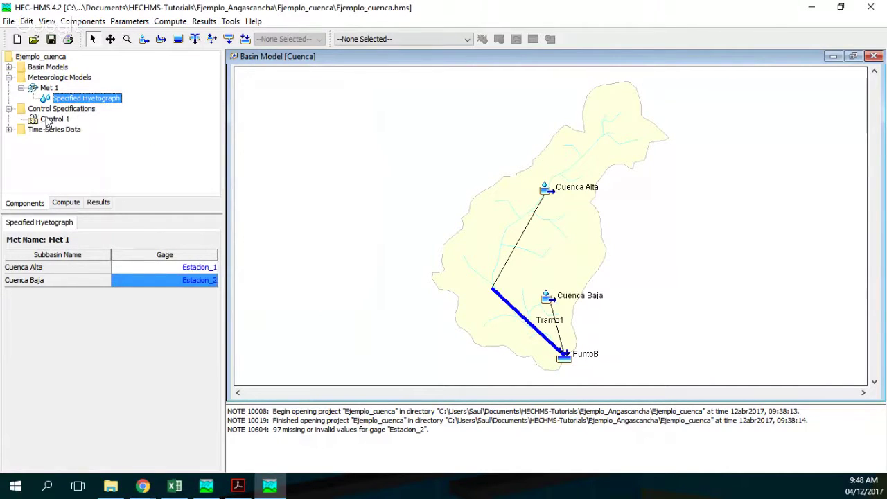
{"action": "left_click", "coordinate": [52, 119]}
{"action": "left_click", "coordinate": [107, 271]}
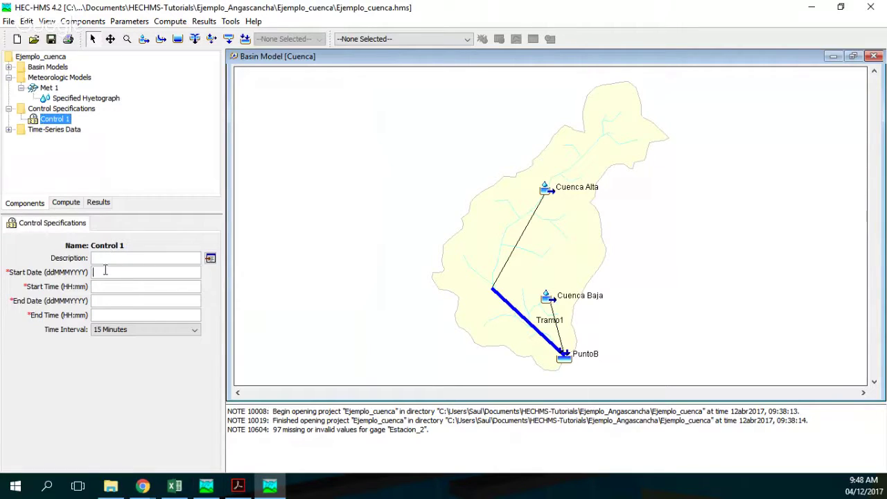
{"action": "key", "text": "alt+Tab"}
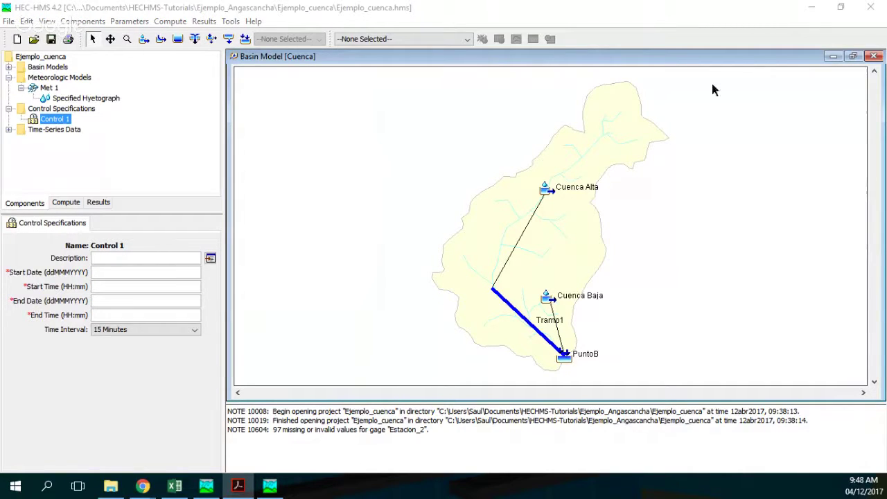
- Display Estacion_1's 01ene2000 00:00–08:00 time window from Time-Series Data
{"action": "left_click", "coordinate": [9, 67]}
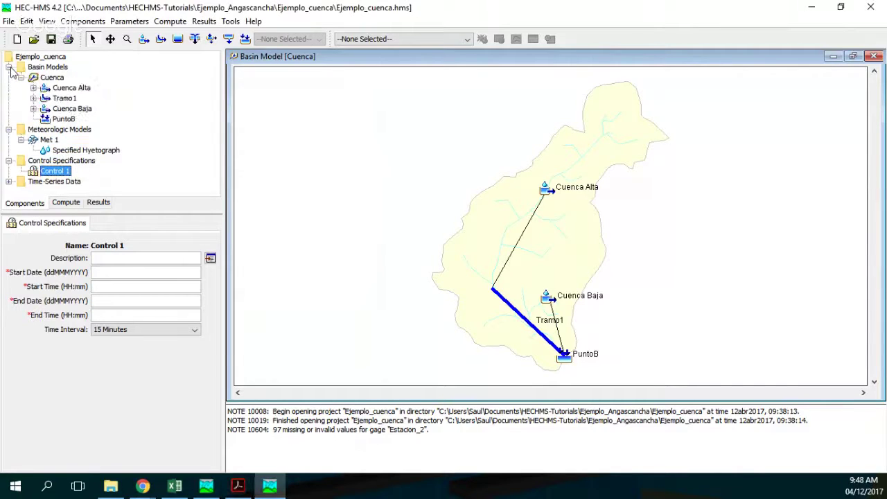
{"action": "left_click", "coordinate": [9, 67]}
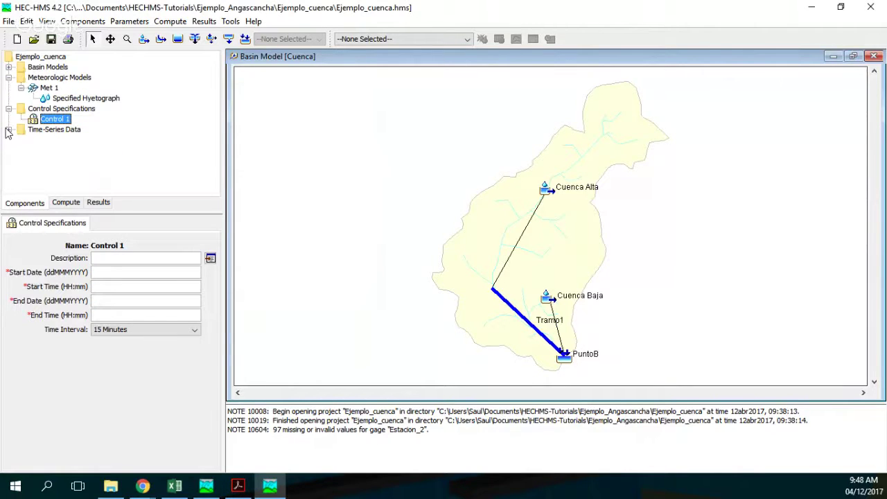
{"action": "left_click", "coordinate": [8, 129]}
{"action": "left_click", "coordinate": [9, 78]}
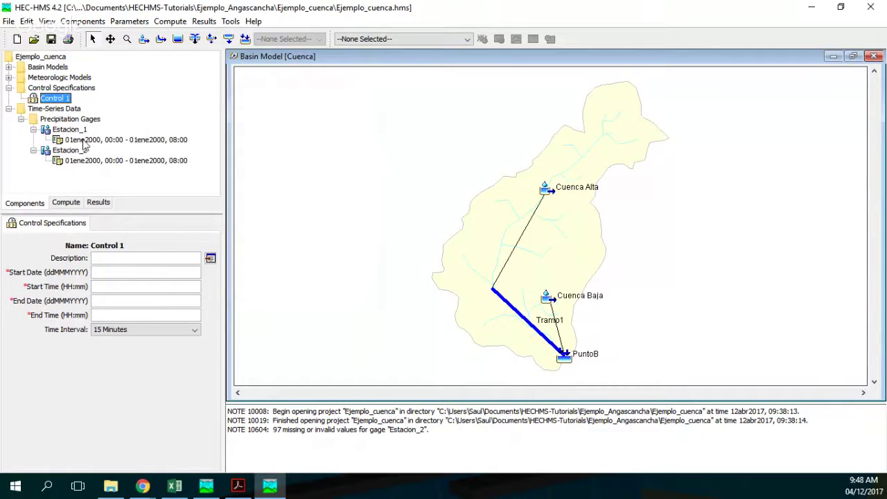
{"action": "left_click", "coordinate": [83, 141]}
{"action": "double_click", "coordinate": [111, 258]}
{"action": "key", "text": "ctrl+c"}
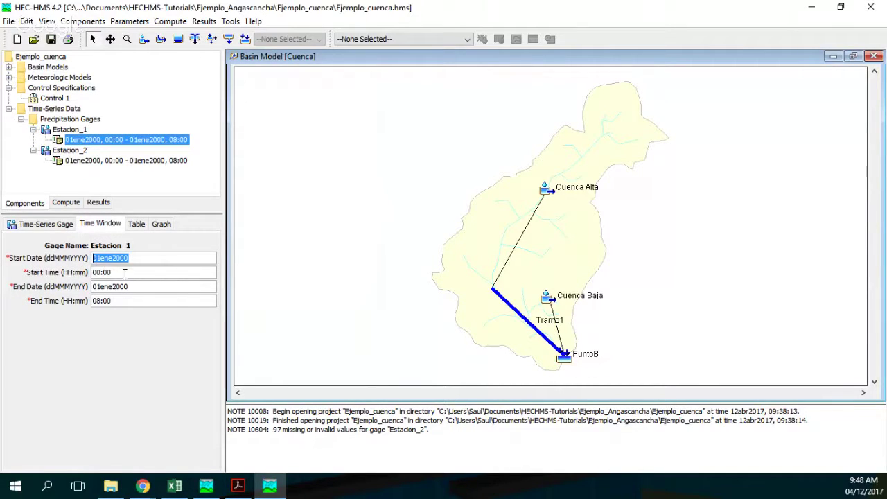
- Set Control 1's start to 01ene2000 at 00:00
{"action": "left_click", "coordinate": [45, 100]}
{"action": "left_click", "coordinate": [124, 276]}
{"action": "key", "text": "ctrl+v"}
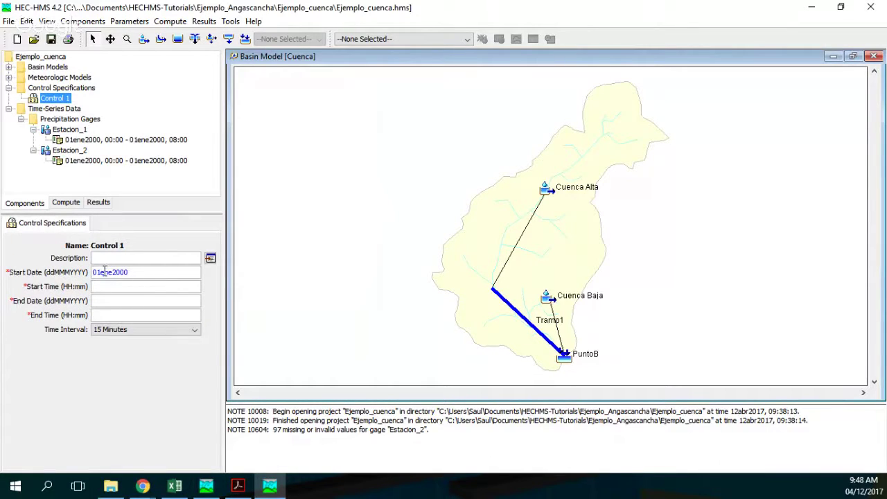
{"action": "left_click_drag", "start_coordinate": [100, 273], "coordinate": [142, 271]}
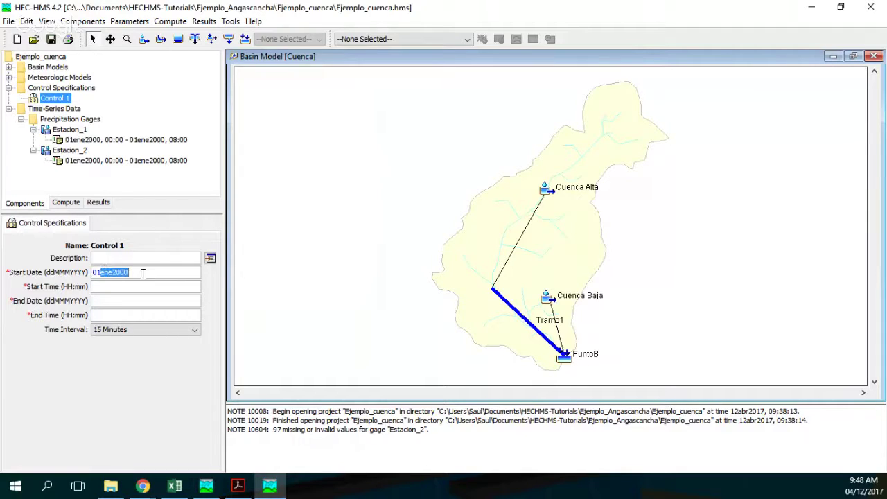
{"action": "left_click", "coordinate": [111, 290]}
{"action": "type", "text": "00:00"}
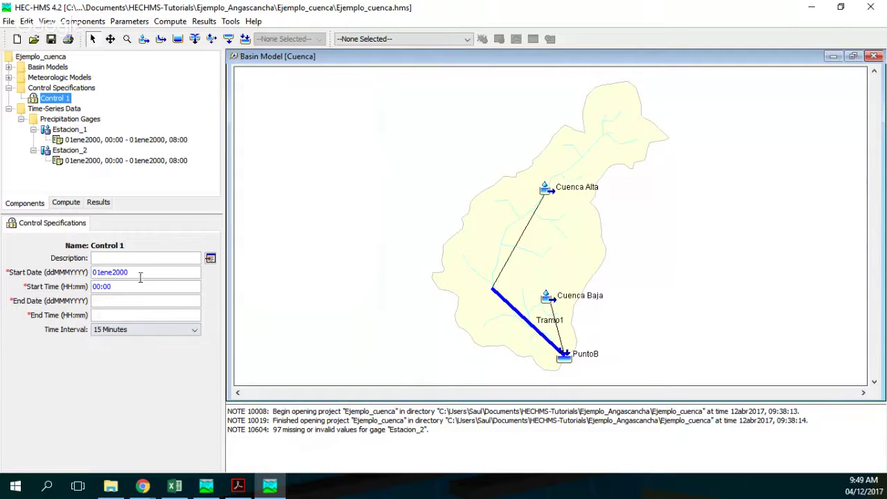
- Set Control 1's end to the same date, 01ene2000, at 20:00
{"action": "double_click", "coordinate": [140, 277]}
{"action": "key", "text": "ctrl+c"}
{"action": "left_click", "coordinate": [114, 303]}
{"action": "key", "text": "ctrl+v"}
{"action": "mouse_move", "coordinate": [100, 301]}
{"action": "left_mouse_down"}
{"action": "mouse_move", "coordinate": [118, 301]}
{"action": "mouse_move", "coordinate": [111, 300]}
{"action": "left_mouse_up"}
{"action": "left_click", "coordinate": [102, 317]}
{"action": "type", "text": "200"}
{"action": "key", "text": "BackSpace"}
{"action": "type", "text": ":00"}
- Choose a 1 Hour time interval for Control 1
{"action": "left_click", "coordinate": [142, 336]}
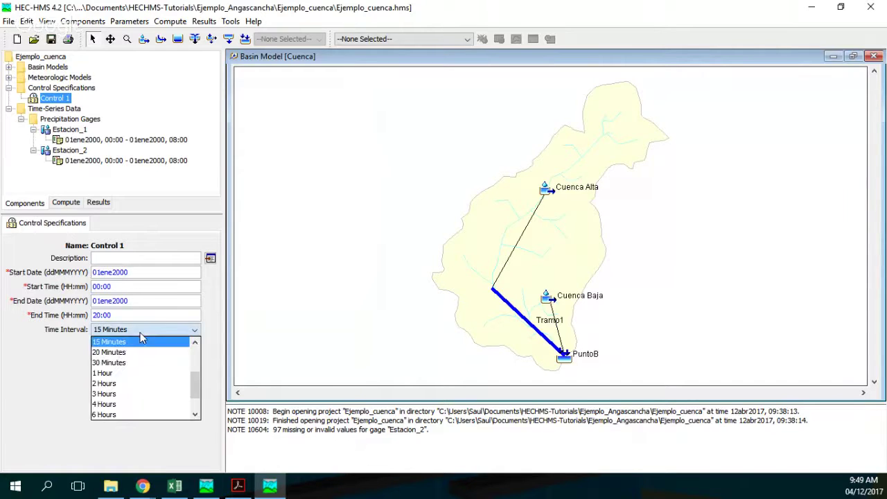
{"action": "left_click", "coordinate": [138, 372]}
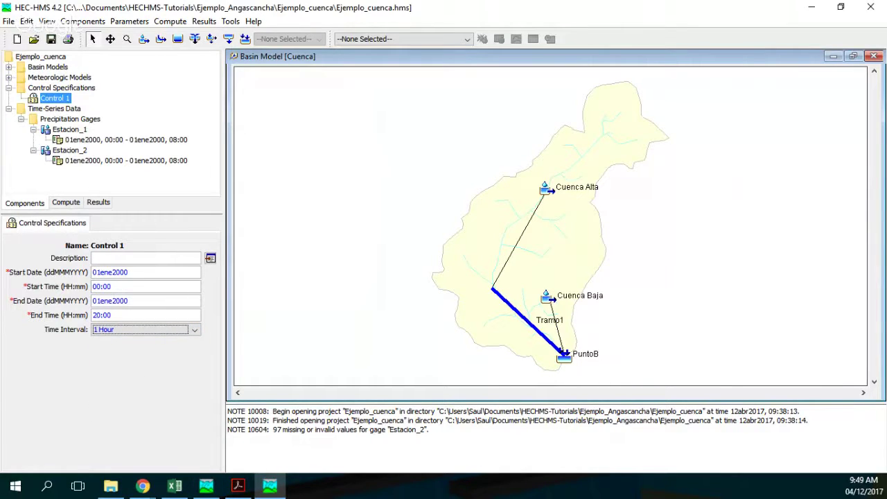
{"action": "key", "text": "alt+Tab"}
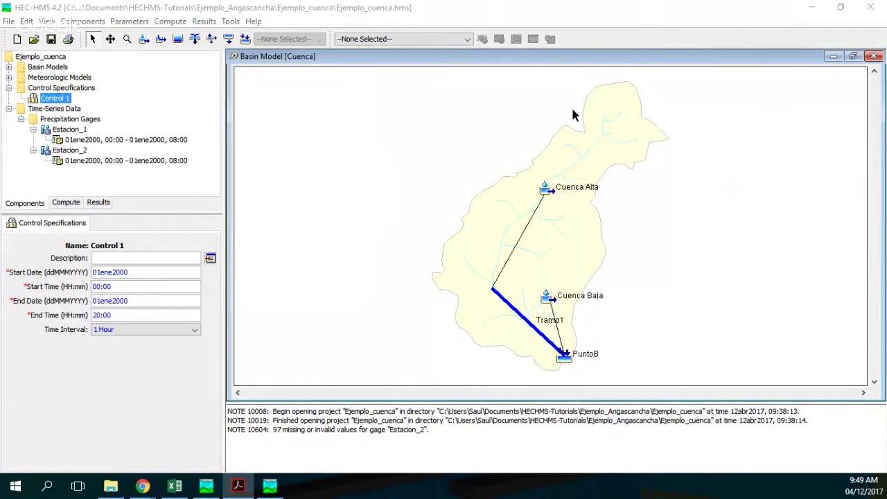
- Create simulation Run 1 using basin Cuenca and meteorologic model Met 1
{"action": "left_click", "coordinate": [179, 21]}
{"action": "mouse_move", "coordinate": [182, 39]}
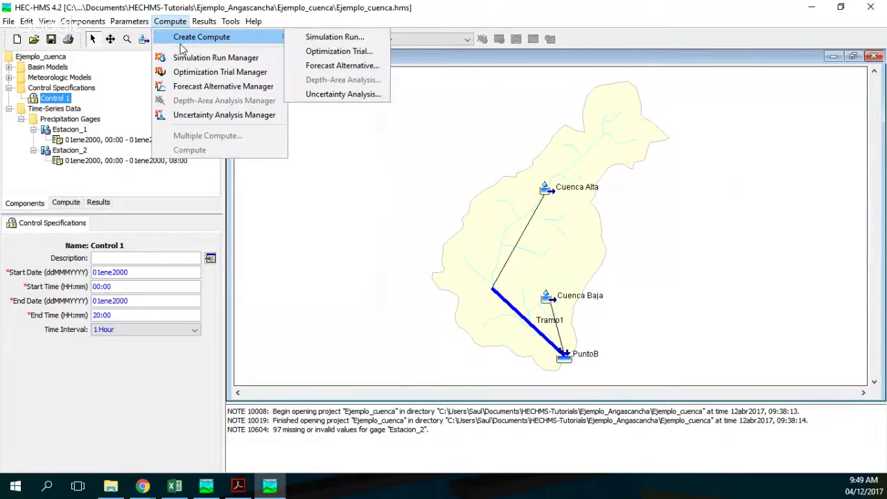
{"action": "left_click", "coordinate": [339, 40]}
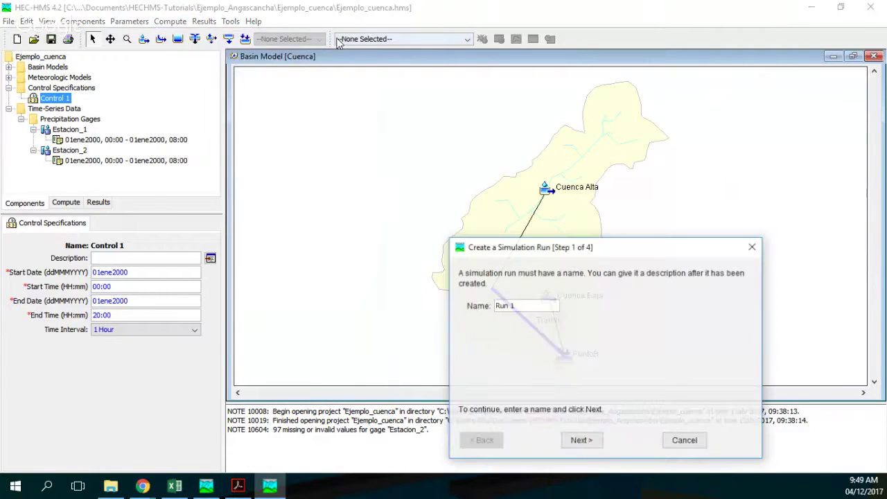
{"action": "left_click_drag", "start_coordinate": [568, 251], "coordinate": [355, 79]}
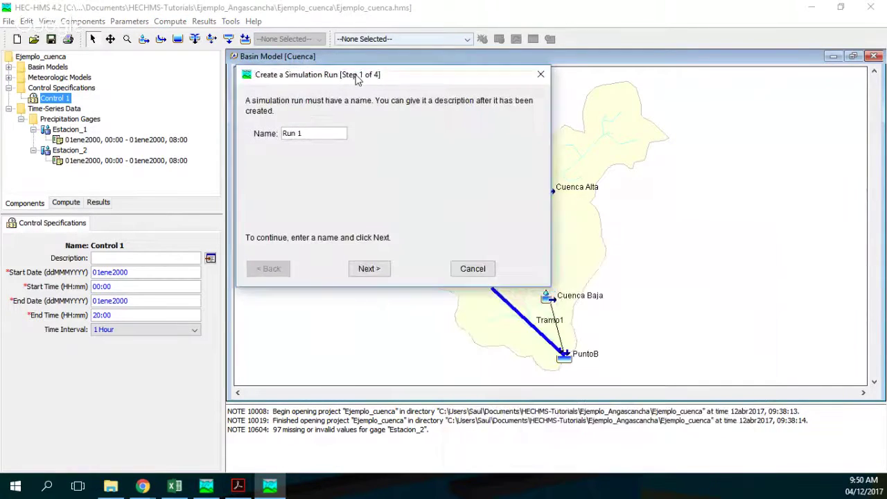
{"action": "left_click", "coordinate": [362, 269]}
{"action": "left_click", "coordinate": [361, 270]}
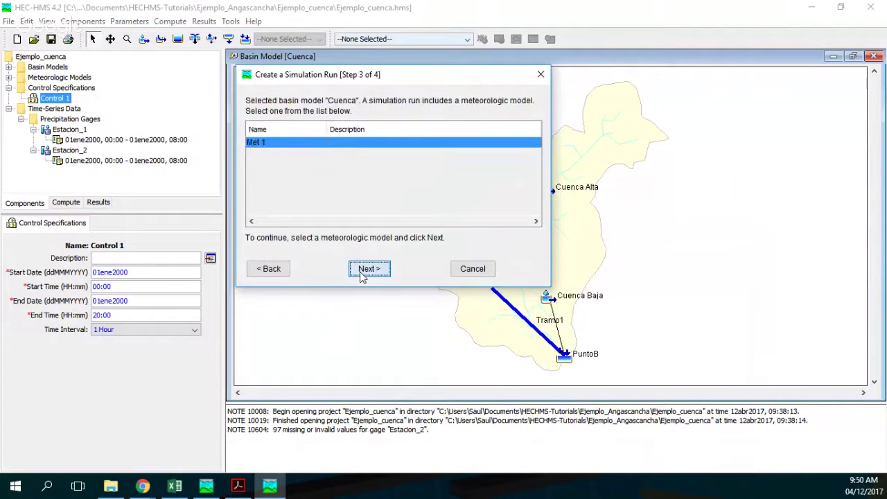
{"action": "left_click", "coordinate": [361, 270]}
{"action": "left_click", "coordinate": [360, 272]}
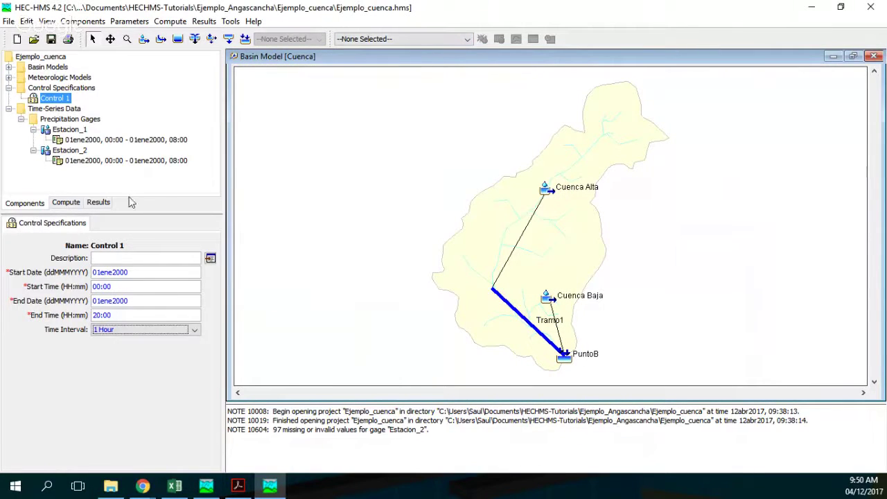
- Compute Run 1 from the Simulation Runs list and dismiss the completion notice
{"action": "left_click", "coordinate": [64, 203]}
{"action": "left_click", "coordinate": [9, 67]}
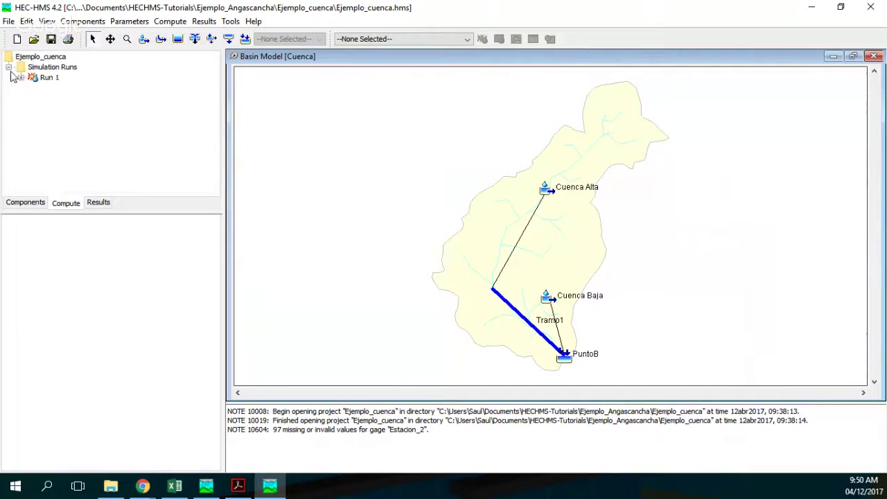
{"action": "left_click", "coordinate": [56, 79]}
{"action": "right_click", "coordinate": [57, 81]}
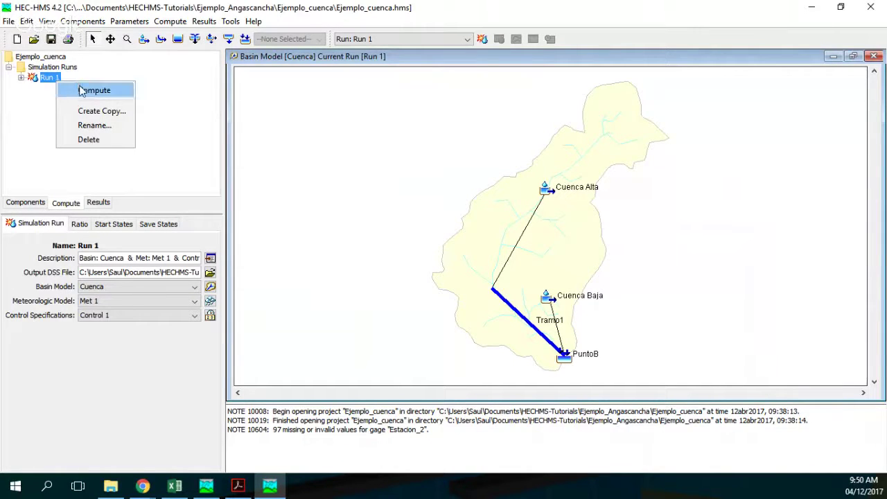
{"action": "left_click", "coordinate": [82, 91]}
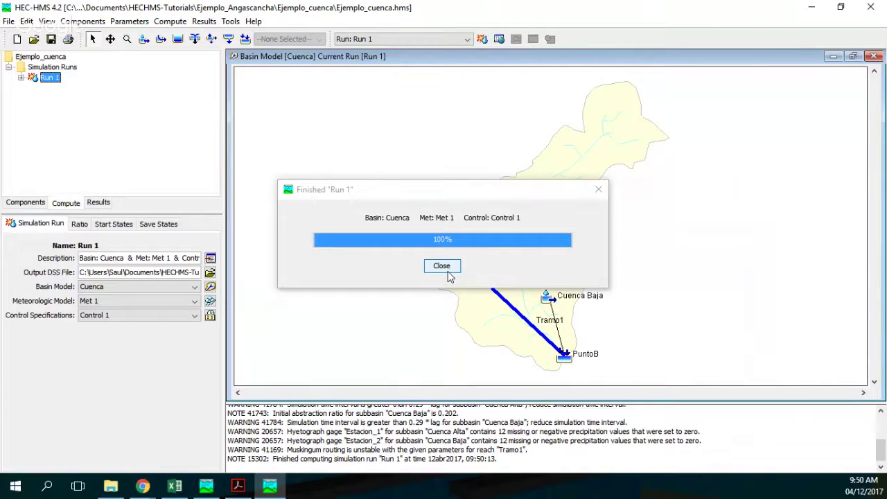
{"action": "left_click", "coordinate": [442, 270]}
- Open Run 1's Global Summary, showing PuntoB peaking at 314.0 M3/S
{"action": "left_click", "coordinate": [107, 205]}
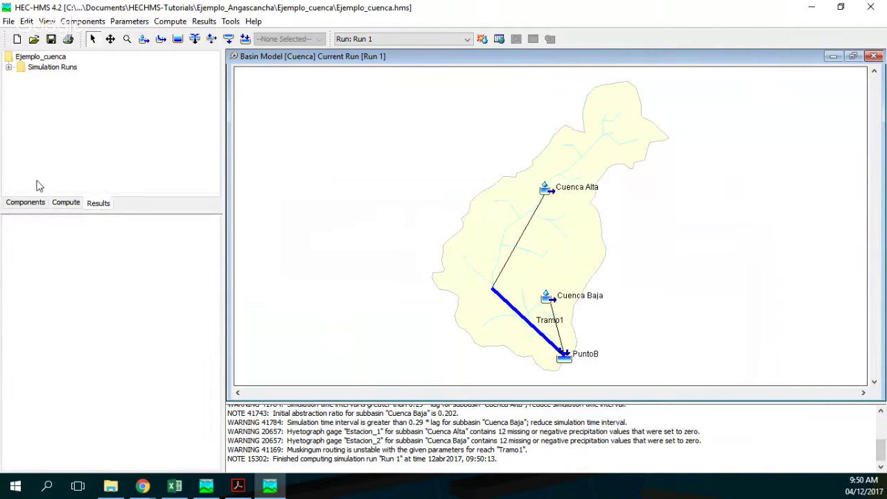
{"action": "left_click", "coordinate": [9, 67]}
{"action": "double_click", "coordinate": [50, 78]}
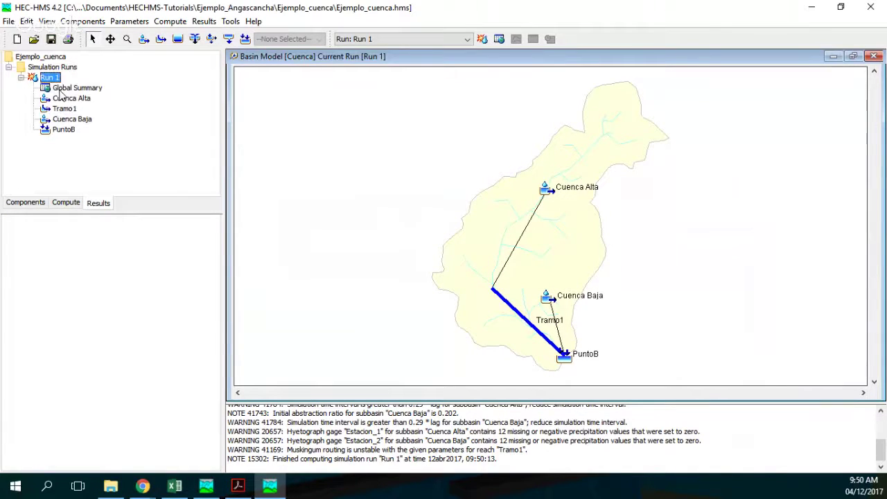
{"action": "left_click", "coordinate": [69, 88]}
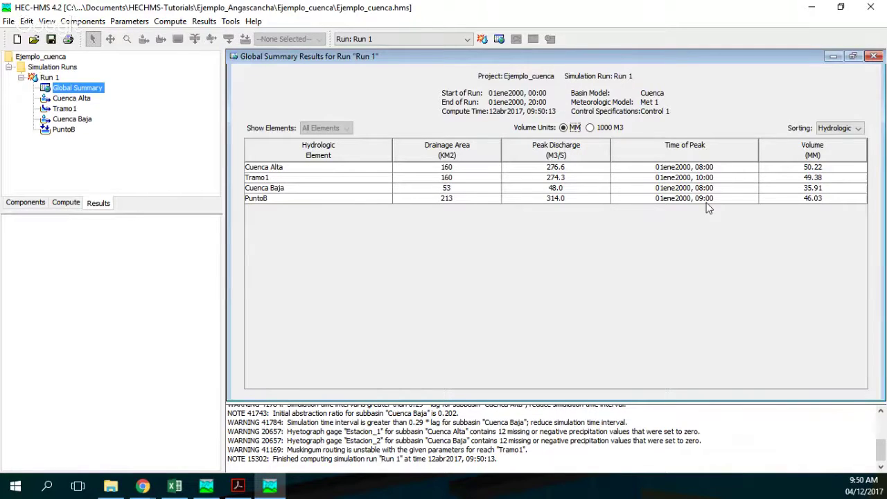
- Show the Cuenca Alta Run 1 graph and read its curves, outflow peaking near 08:00
{"action": "double_click", "coordinate": [72, 98]}
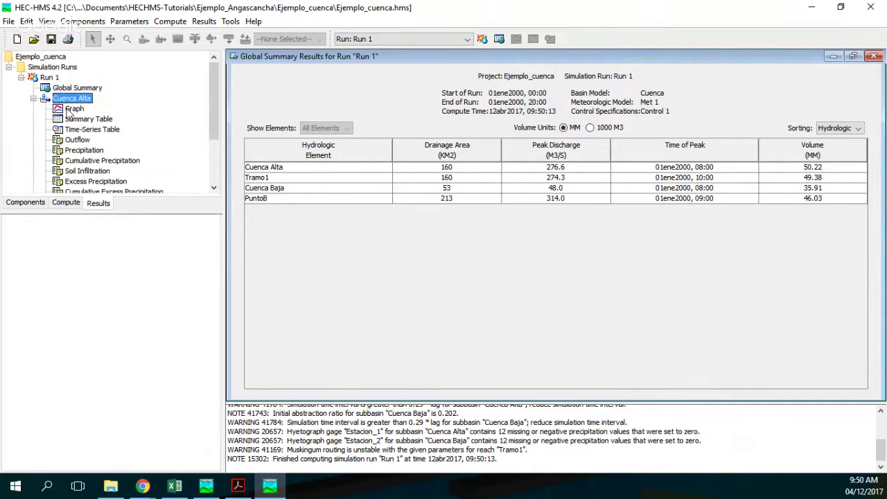
{"action": "left_click", "coordinate": [69, 110]}
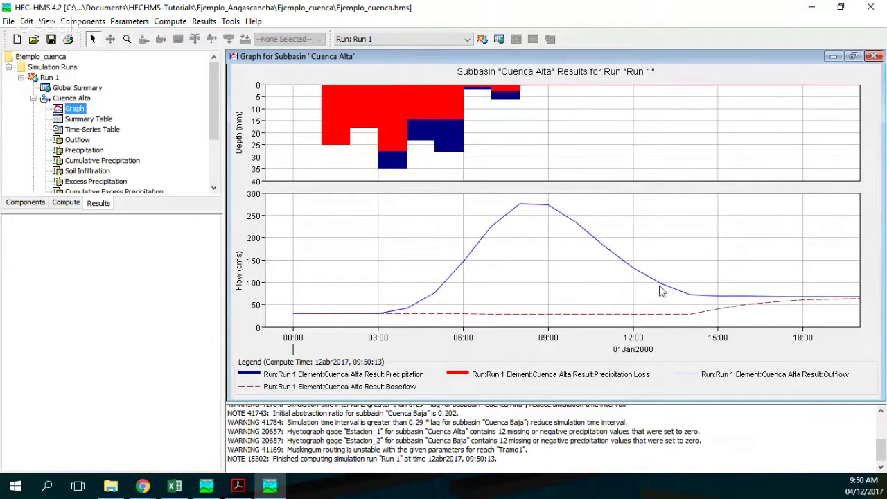
{"action": "mouse_move", "coordinate": [534, 319]}
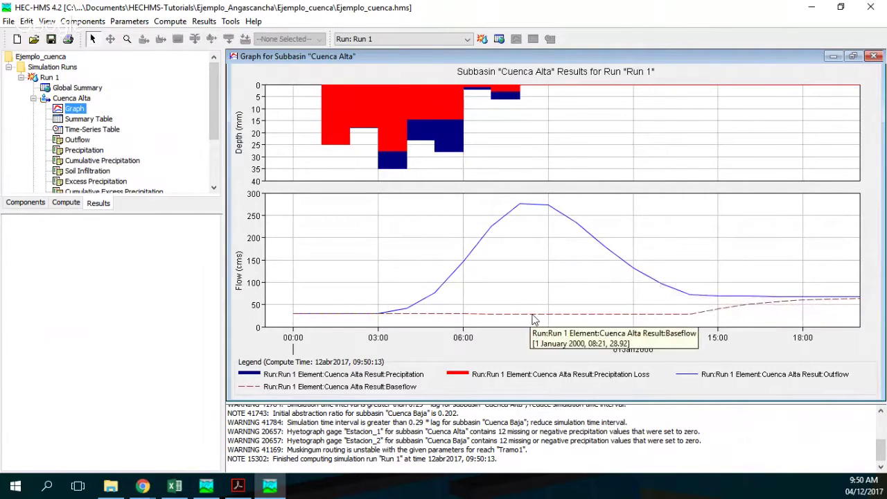
{"action": "mouse_move", "coordinate": [729, 305]}
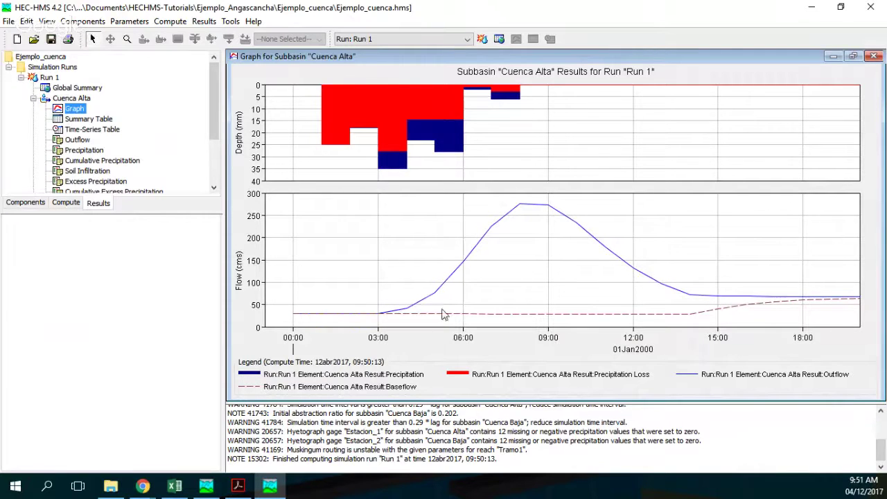
- Collapse Cuenca Alta and display the Cuenca Baja Run 1 results graph
{"action": "left_click", "coordinate": [33, 99]}
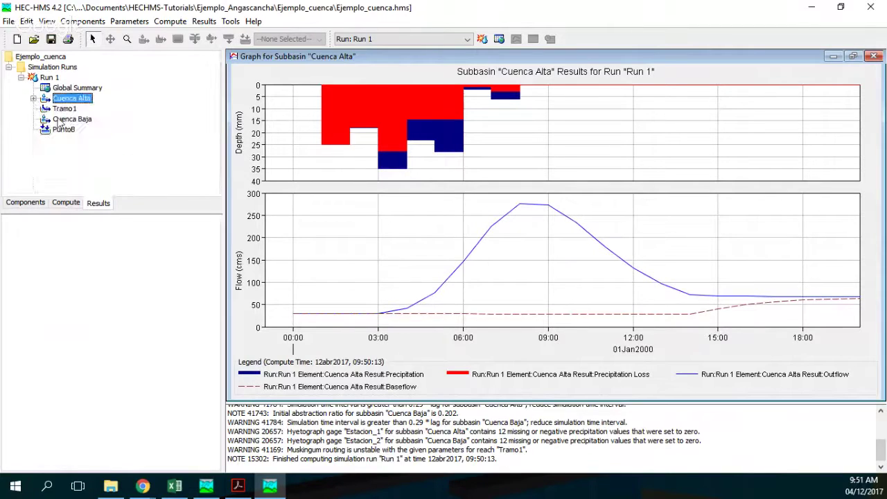
{"action": "double_click", "coordinate": [60, 122]}
{"action": "left_click", "coordinate": [61, 130]}
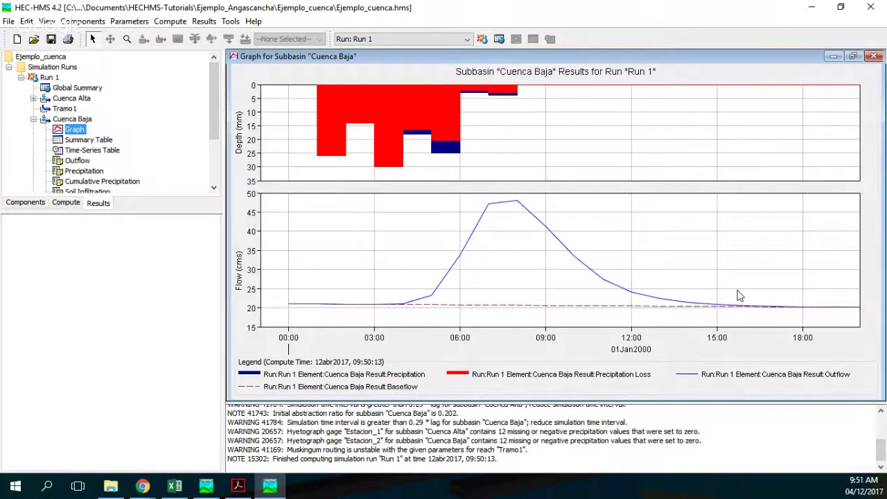
{"action": "left_click", "coordinate": [34, 119]}
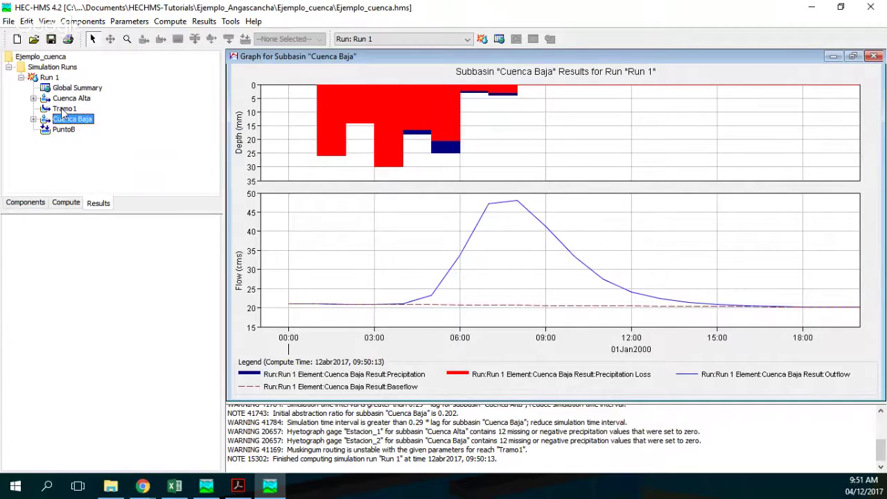
- Display the Tramo1 reach graph, then PuntoB's outflow graph peaking near 314 m³/s
{"action": "double_click", "coordinate": [64, 109]}
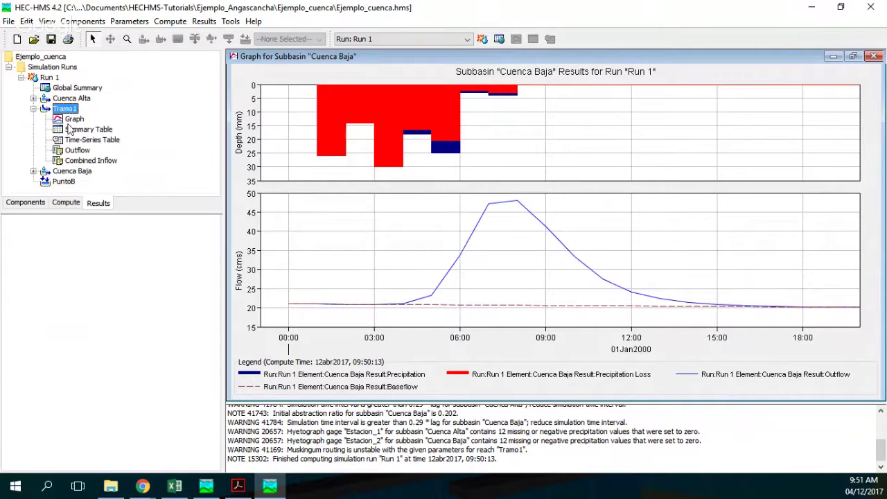
{"action": "left_click", "coordinate": [68, 124]}
{"action": "mouse_move", "coordinate": [539, 120]}
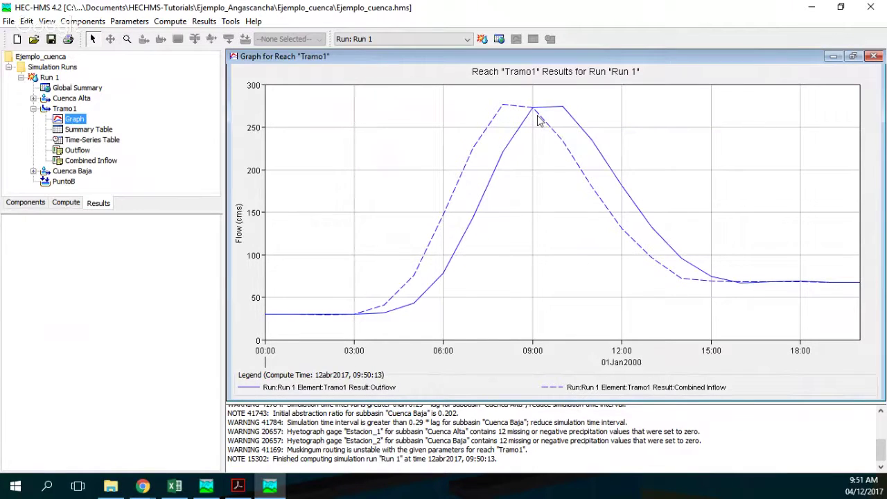
{"action": "left_click", "coordinate": [64, 181]}
{"action": "left_click", "coordinate": [71, 191]}
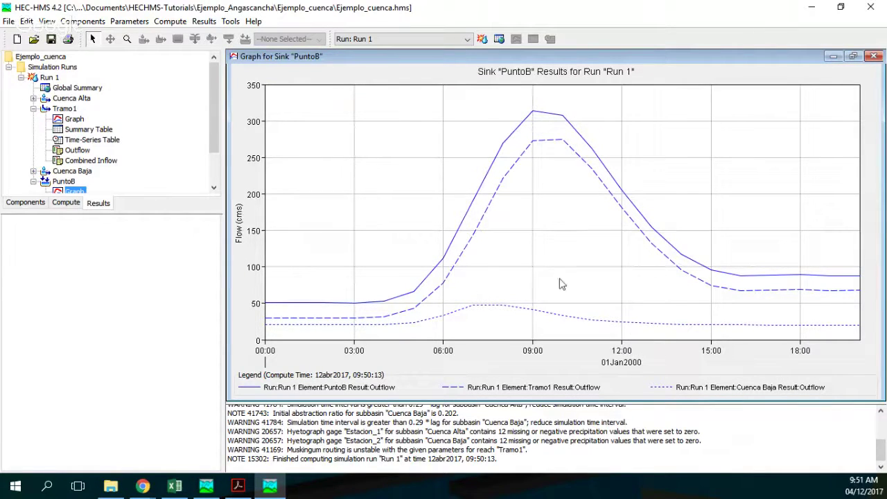
- Keep the PuntoB graph in view and bring up the Hatari Labs tutorial in Chrome
{"action": "scroll", "coordinate": [107, 123], "scroll_direction": "down", "scroll_amount": 2}
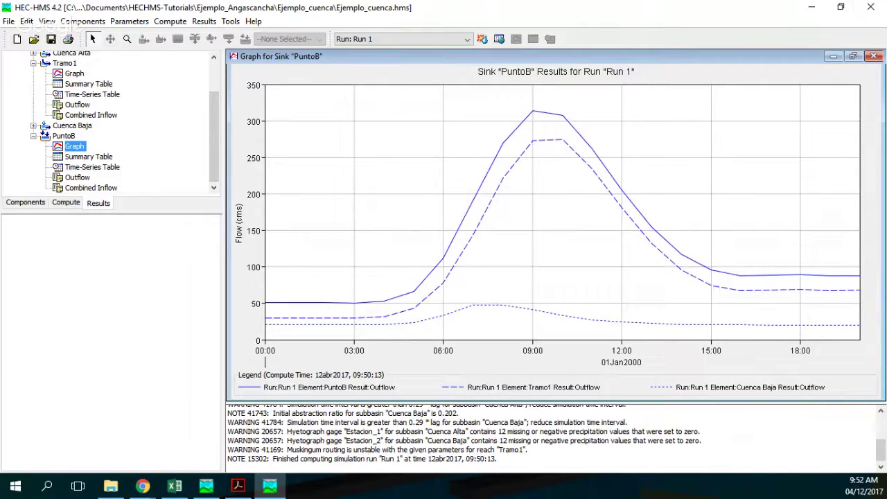
{"action": "key", "text": "alt+Tab"}
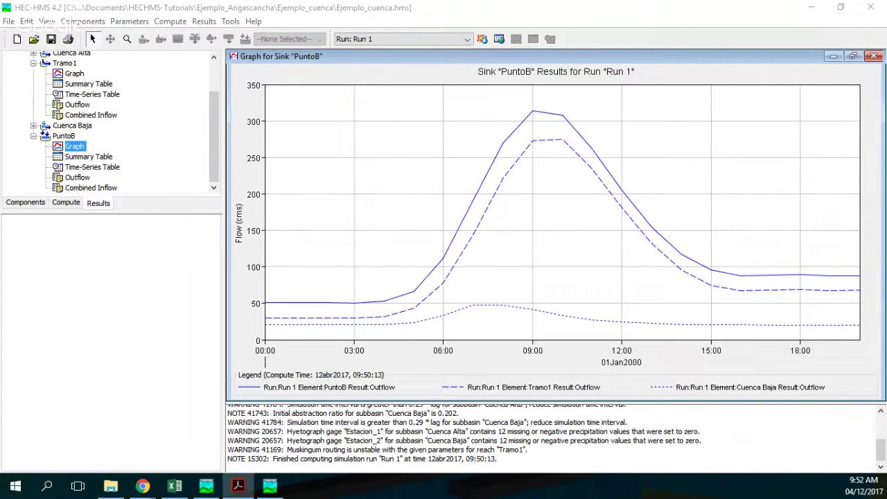
{"action": "left_click", "coordinate": [103, 23]}
{"action": "mouse_move", "coordinate": [170, 21]}
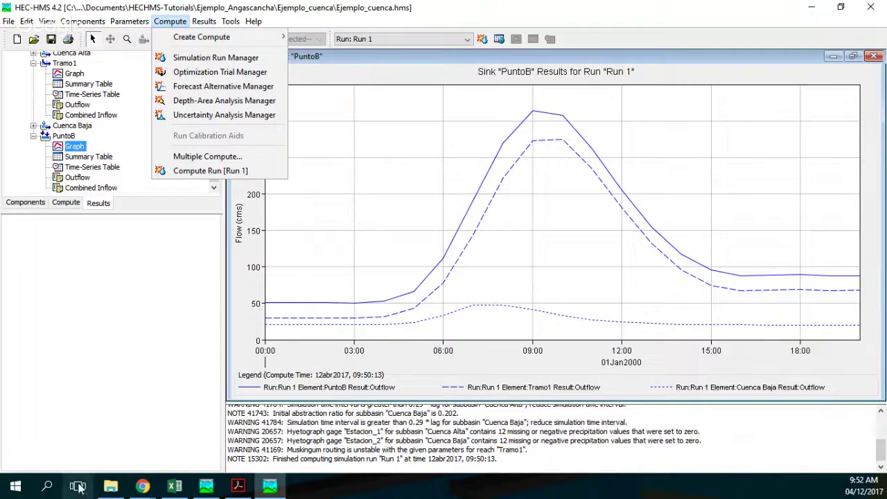
{"action": "left_click", "coordinate": [142, 486]}
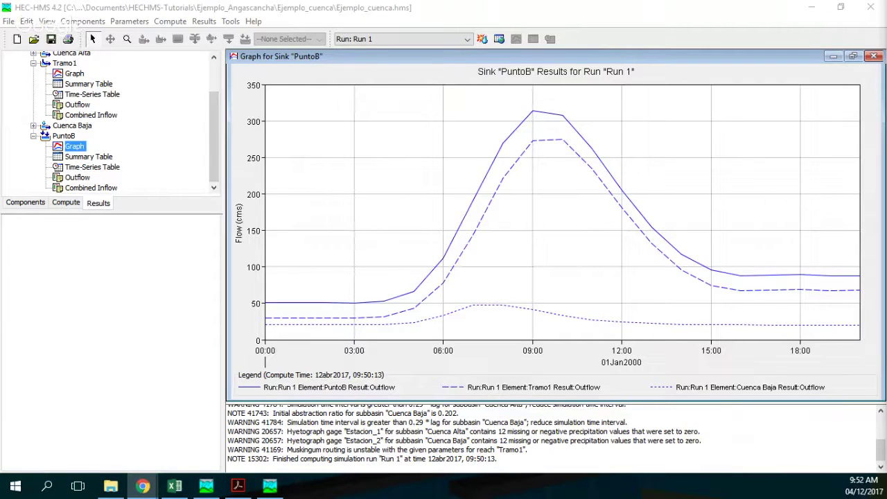
- Maximize the Hatari Labs HEC-HMS tutorial page and scroll to its example result graphs
{"action": "key", "text": "alt+Tab"}
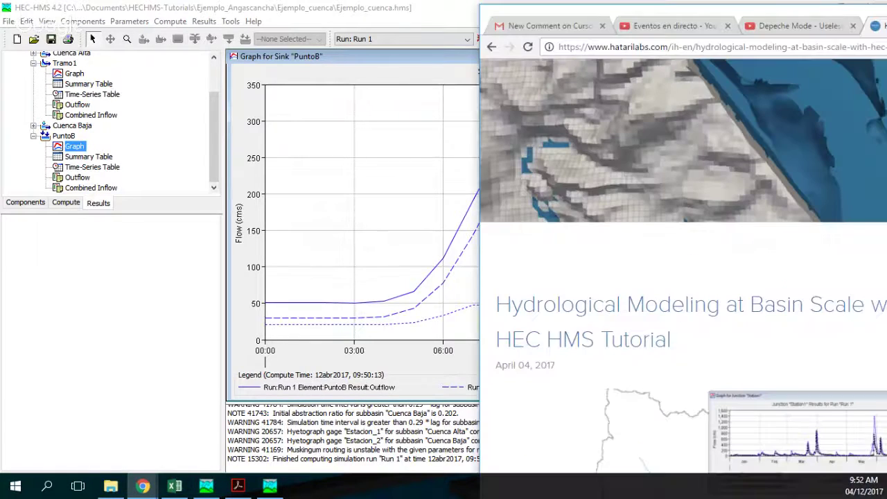
{"action": "key", "text": "super+Up"}
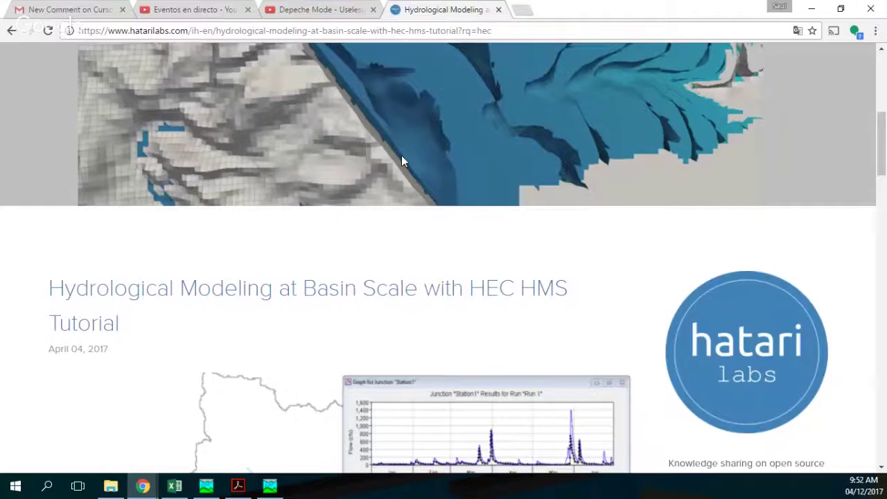
{"action": "scroll", "coordinate": [627, 218], "scroll_direction": "down", "scroll_amount": 5}
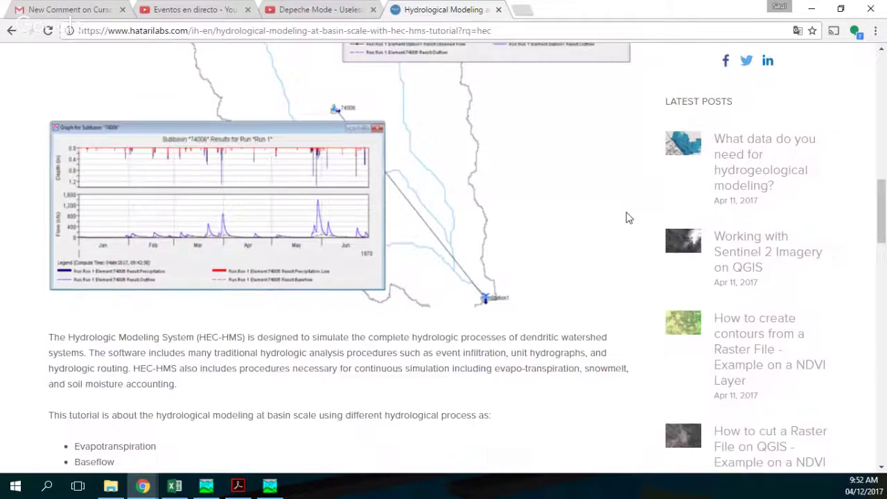
{"action": "scroll", "coordinate": [627, 218], "scroll_direction": "up", "scroll_amount": 2}
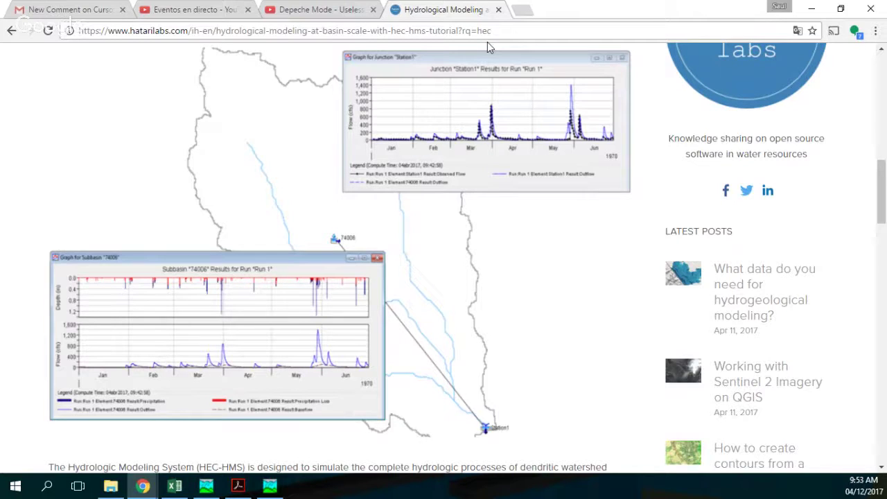
- Scroll to the end of the tutorial post and back up to the Blog banner
{"action": "scroll", "coordinate": [531, 250], "scroll_direction": "down", "scroll_amount": 1}
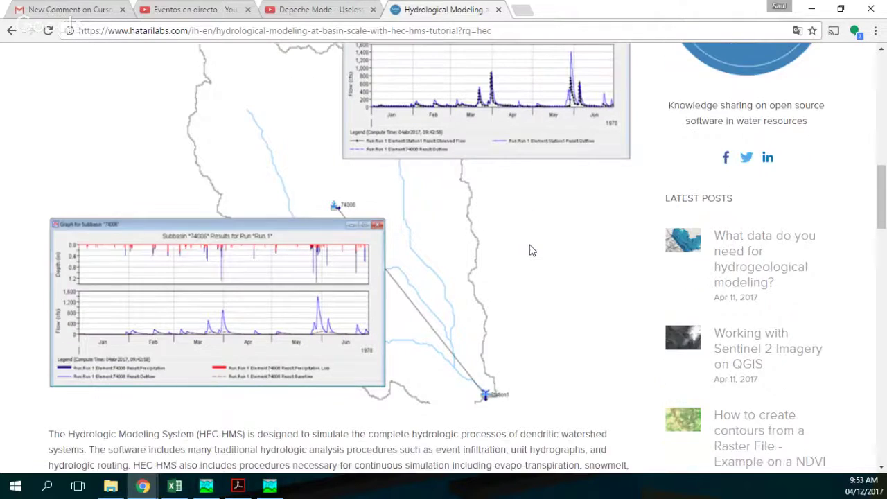
{"action": "scroll", "coordinate": [531, 250], "scroll_direction": "down", "scroll_amount": 5}
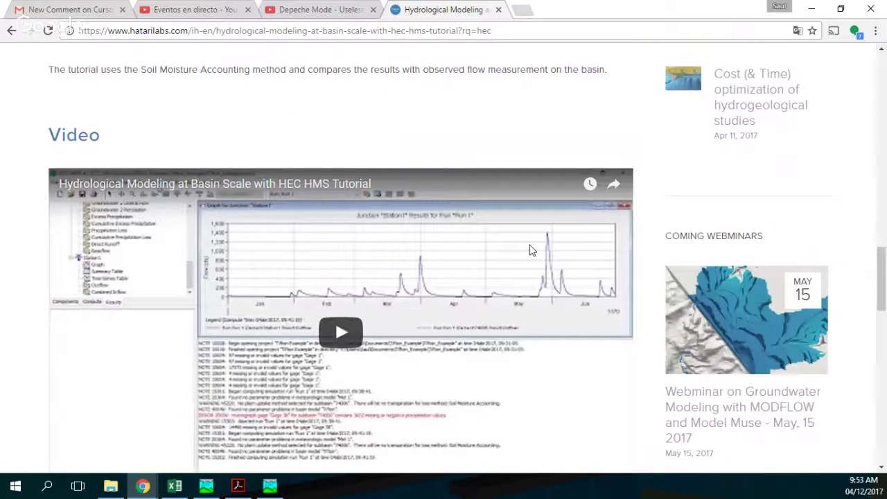
{"action": "scroll", "coordinate": [485, 342], "scroll_direction": "down", "scroll_amount": 8}
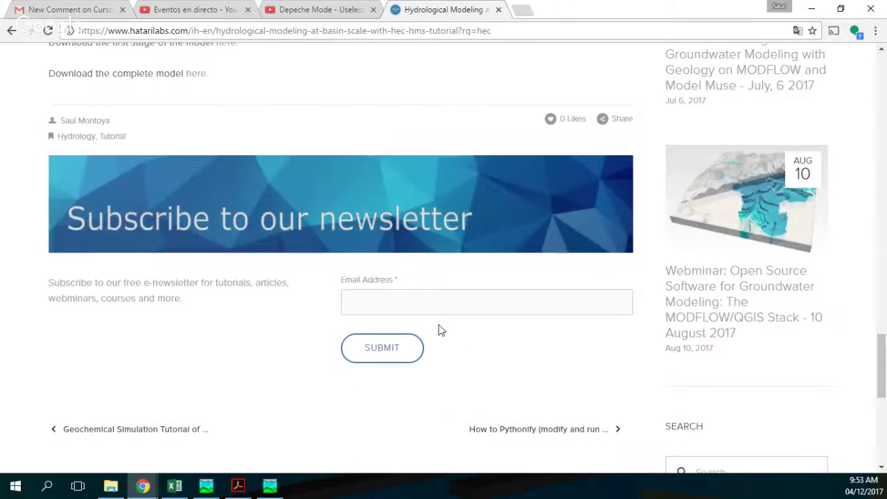
{"action": "scroll", "coordinate": [439, 324], "scroll_direction": "up", "scroll_amount": 6}
{"action": "scroll", "coordinate": [440, 324], "scroll_direction": "up", "scroll_amount": 7}
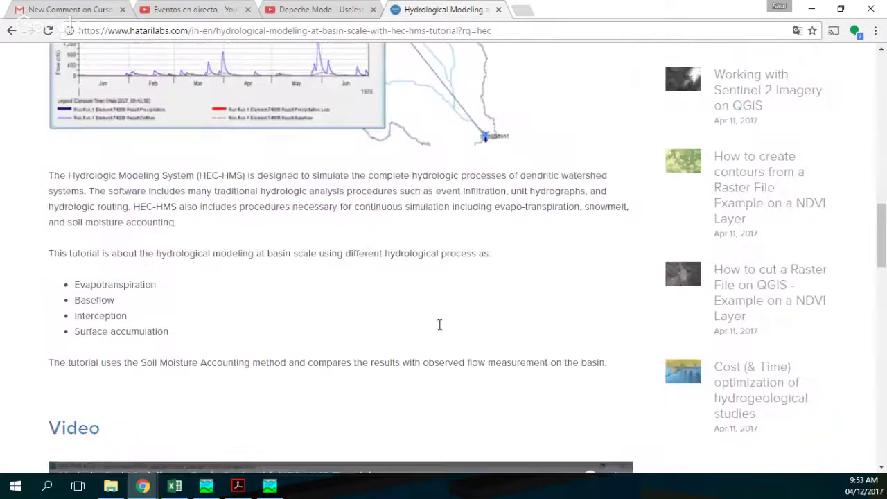
{"action": "scroll", "coordinate": [439, 325], "scroll_direction": "up", "scroll_amount": 7}
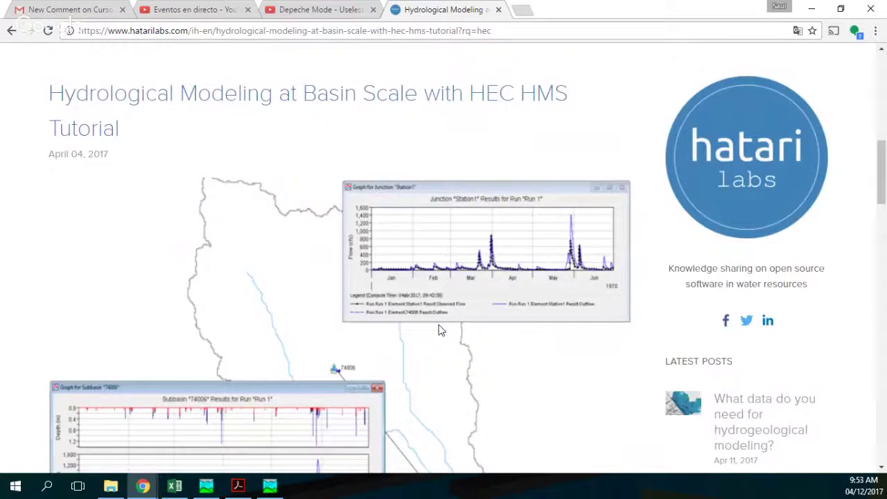
{"action": "scroll", "coordinate": [439, 330], "scroll_direction": "up", "scroll_amount": 8}
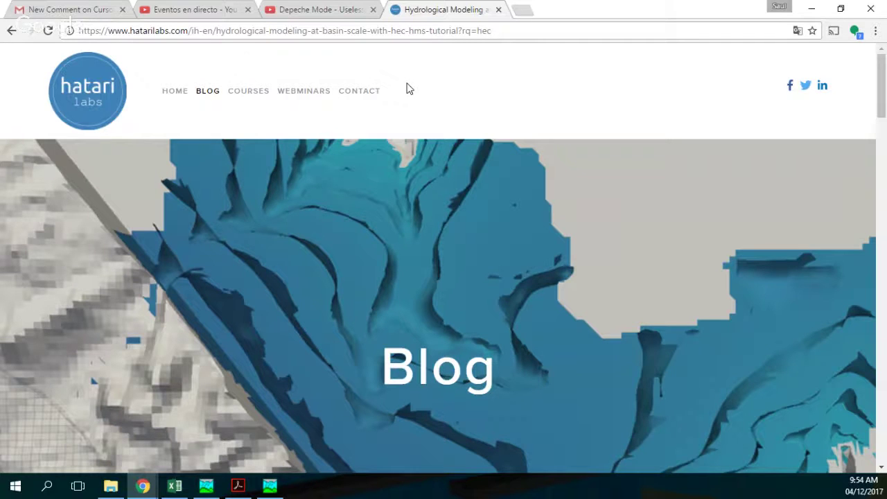
- Scroll down to the Video section and back up to the post title and Station1 graph
{"action": "scroll", "coordinate": [430, 109], "scroll_direction": "down", "scroll_amount": 5}
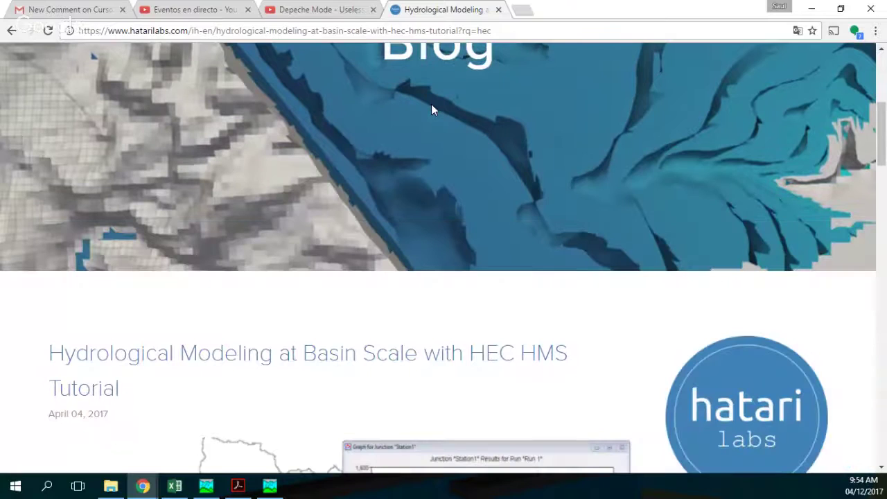
{"action": "scroll", "coordinate": [431, 110], "scroll_direction": "down", "scroll_amount": 5}
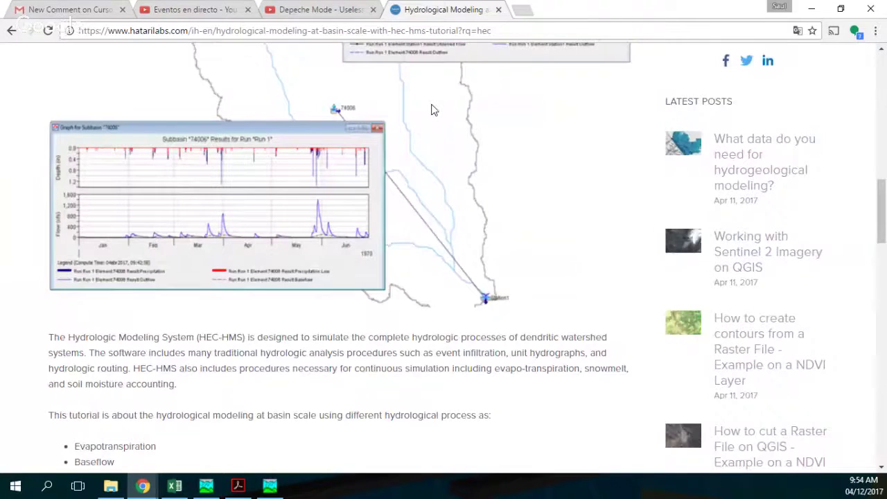
{"action": "scroll", "coordinate": [823, 251], "scroll_direction": "down", "scroll_amount": 1}
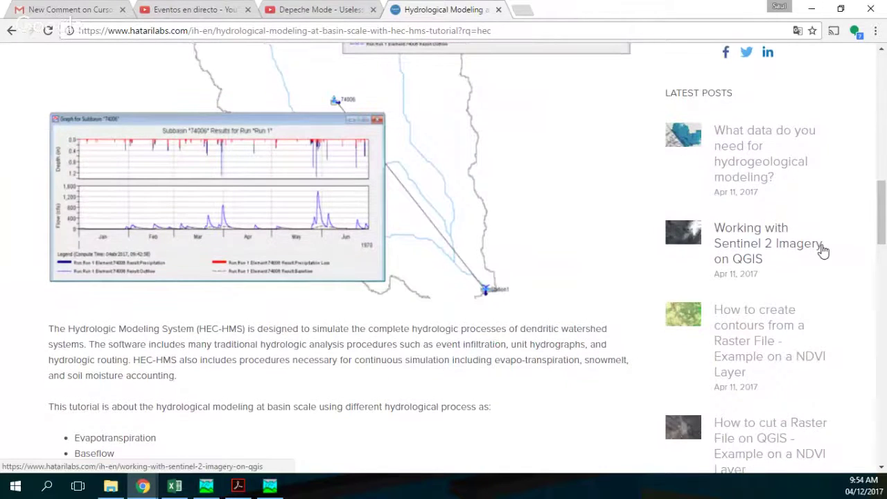
{"action": "scroll", "coordinate": [824, 250], "scroll_direction": "down", "scroll_amount": 4}
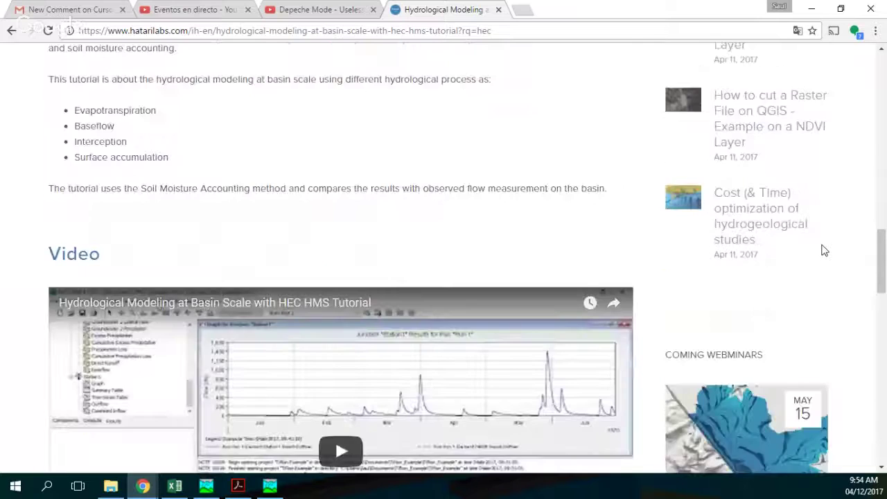
{"action": "scroll", "coordinate": [822, 249], "scroll_direction": "up", "scroll_amount": 10}
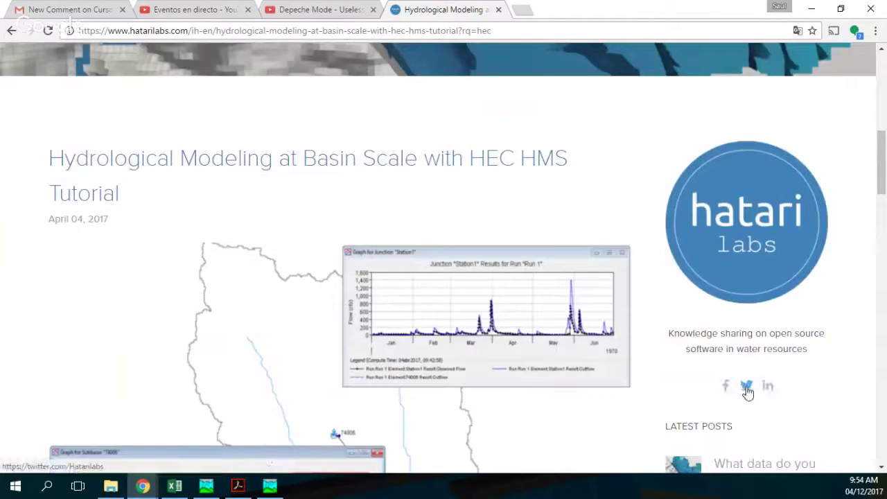